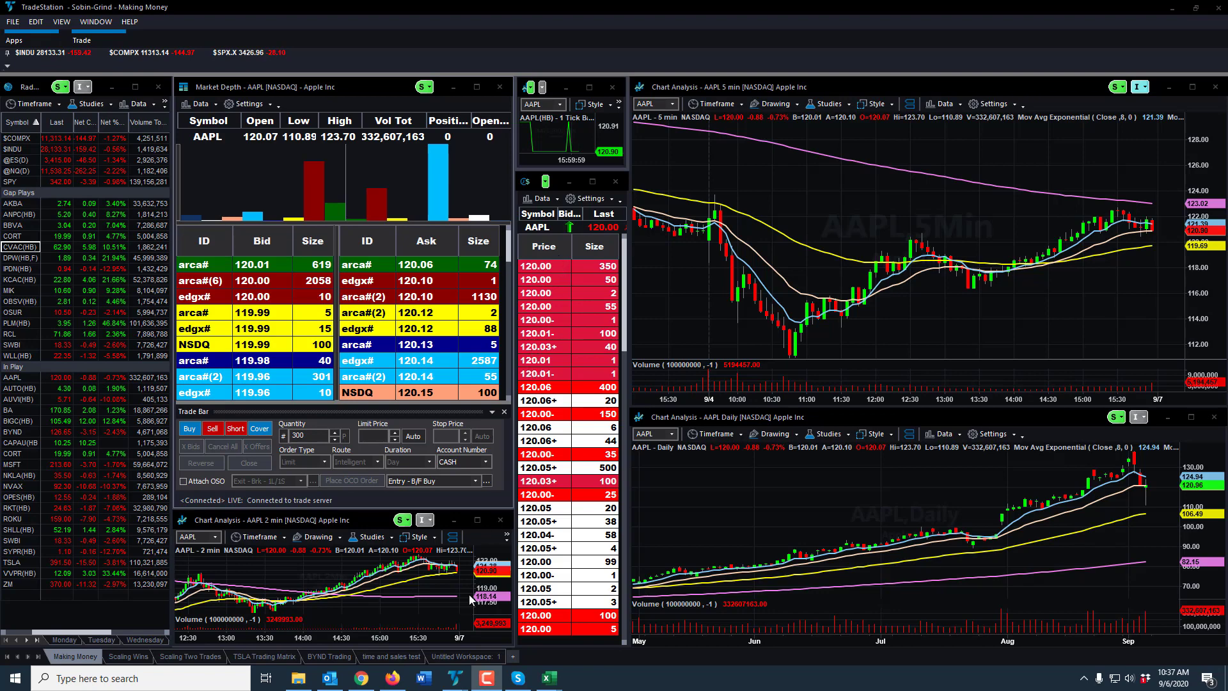
# - Switch to the Untitled Workspace: 1 workspace and change its Time & Sales window's symbol to AAPL
pyautogui.click(470, 656)
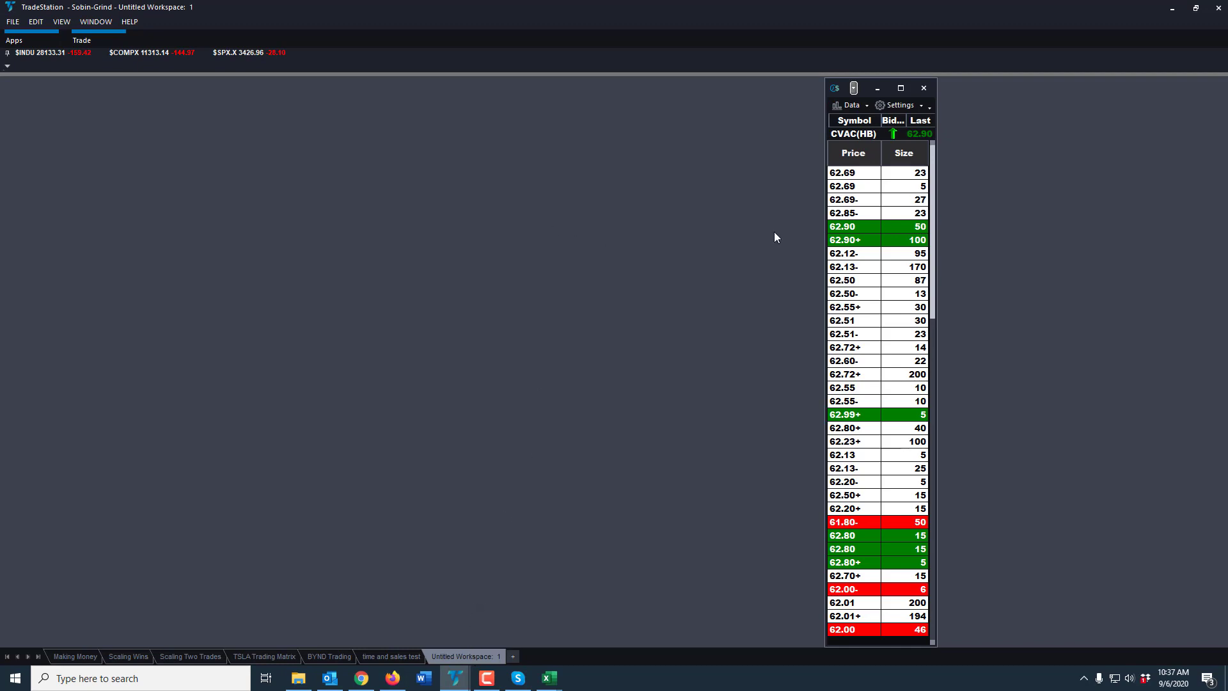
pyautogui.click(862, 217)
pyautogui.write('aapl')
pyautogui.press('Return')
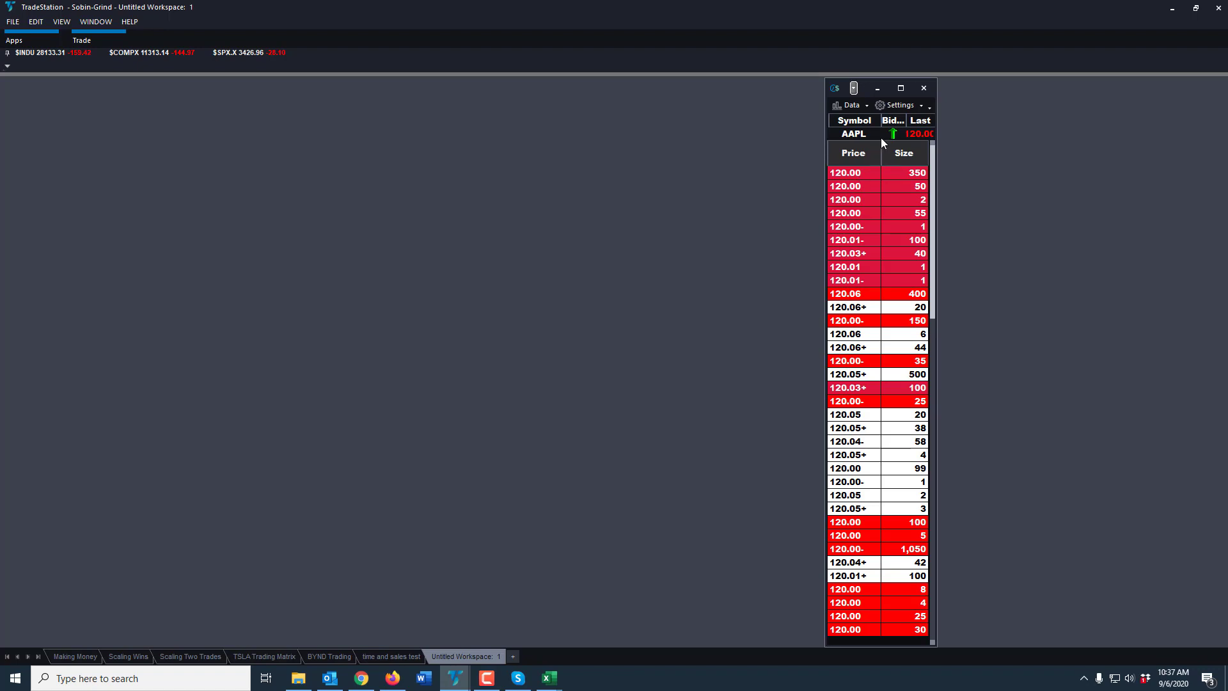
# - Add a second Time & Sales window for AAPL, place it at the workspace's upper edge, and extend its height down to the workspace's lower edge
pyautogui.click(17, 46)
pyautogui.click(130, 183)
pyautogui.moveTo(194, 118); pyautogui.dragTo(269, 86)
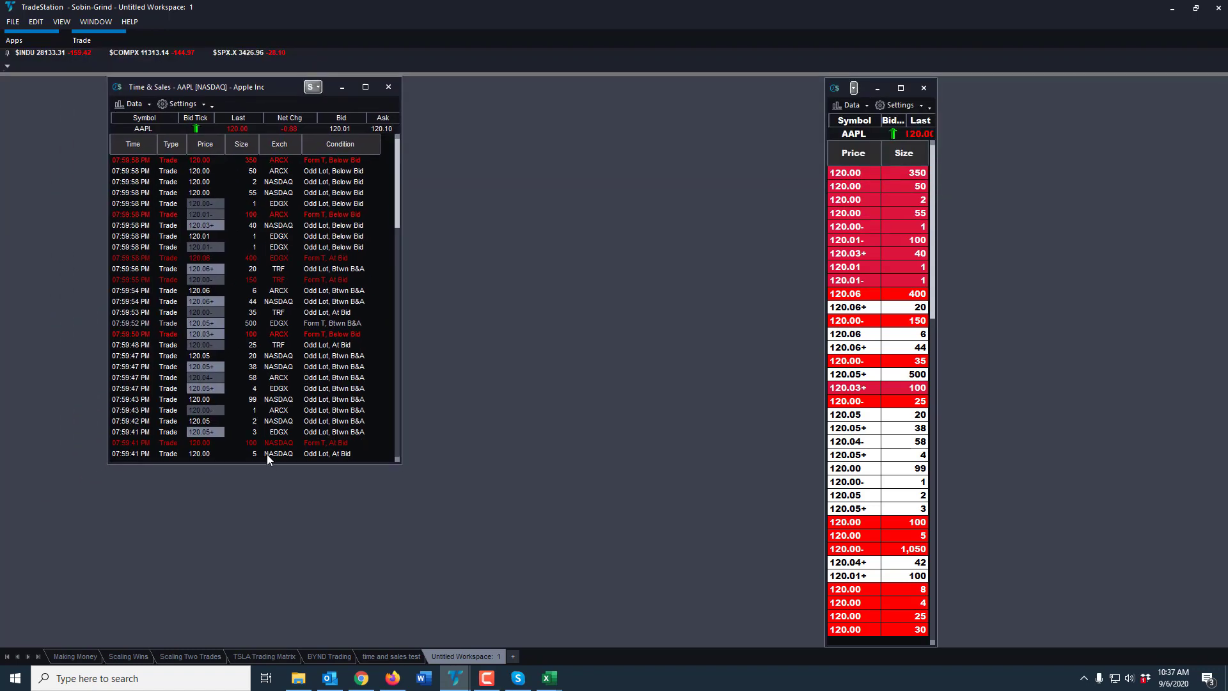
pyautogui.moveTo(275, 464); pyautogui.dragTo(251, 642)
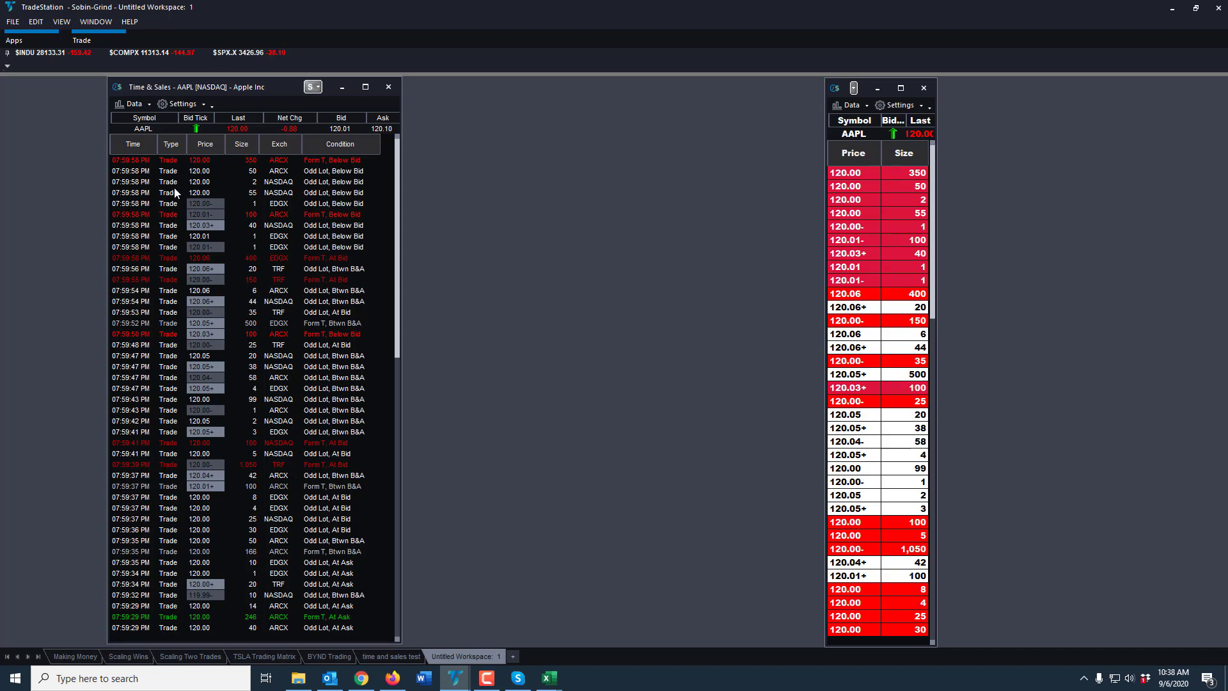
# - Examine the time, type, price, size, exchange and condition entries of the AAPL trades in the new Time & Sales window
pyautogui.scroll(-5, 171, 225)
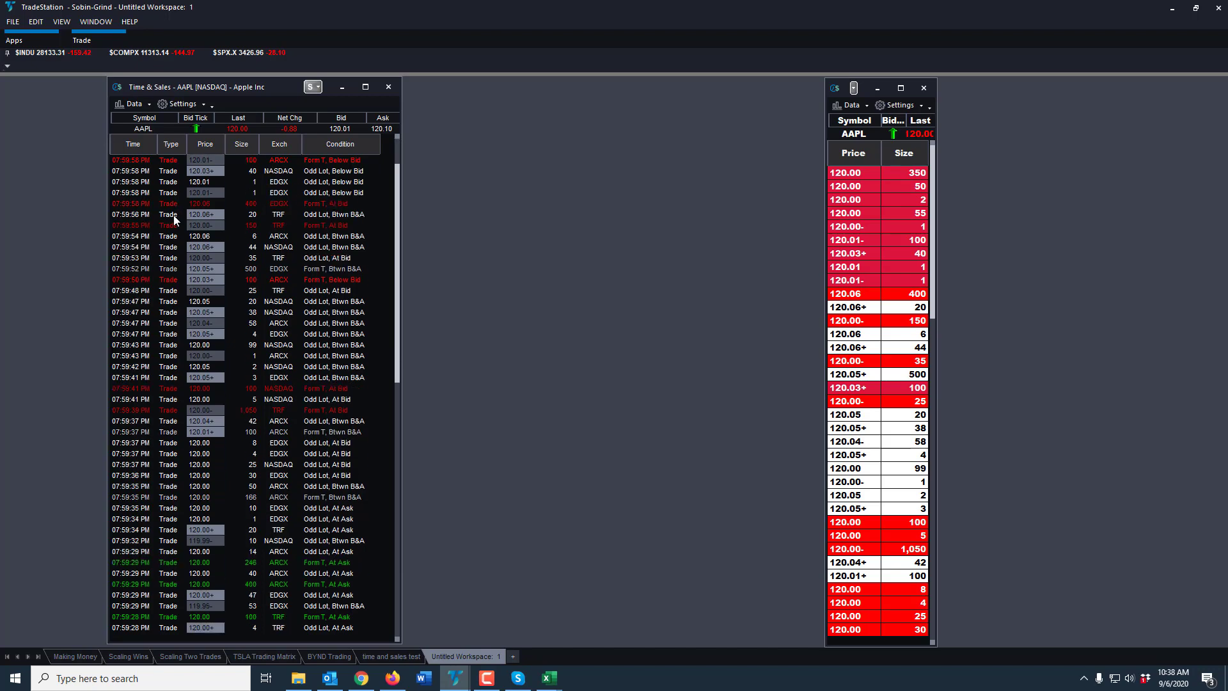
pyautogui.scroll(-11, 170, 225)
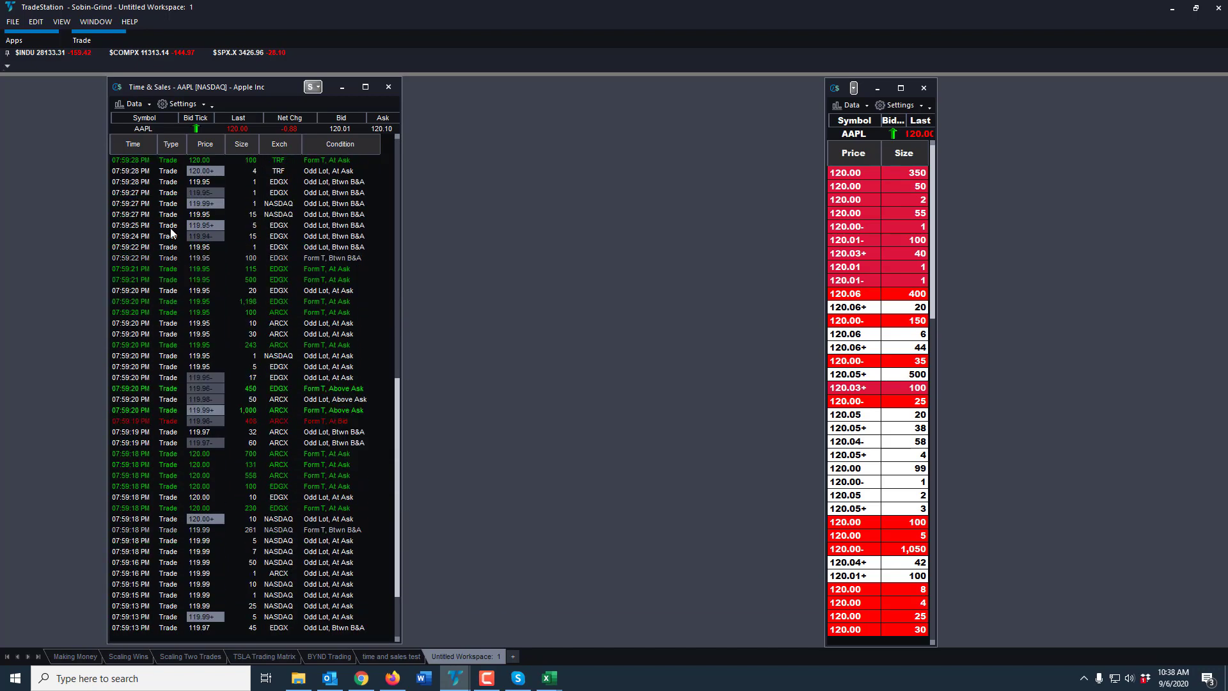
pyautogui.scroll(6, 170, 229)
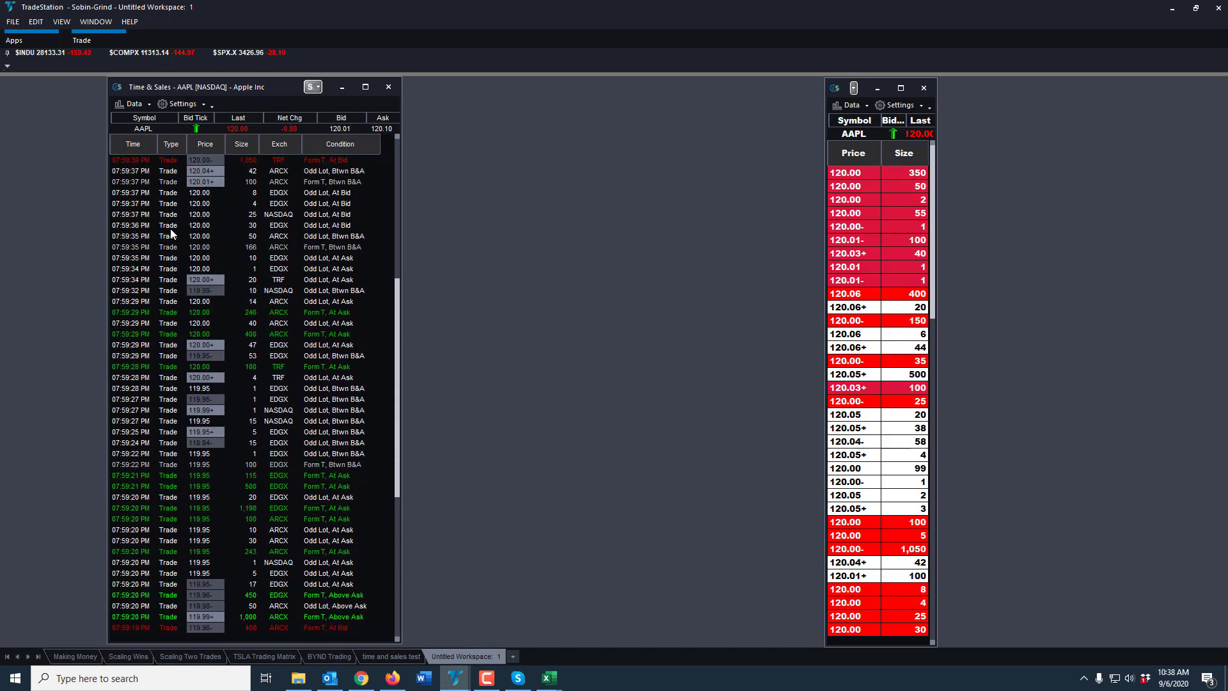
pyautogui.scroll(2, 170, 228)
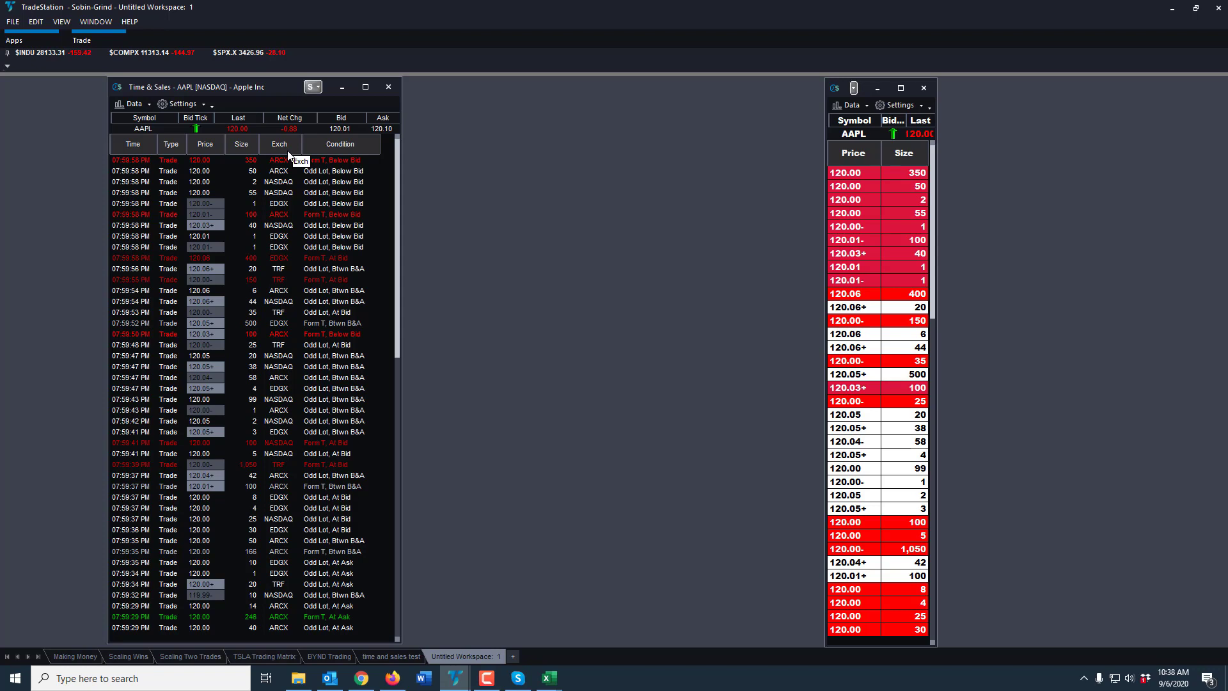
pyautogui.scroll(-5, 293, 239)
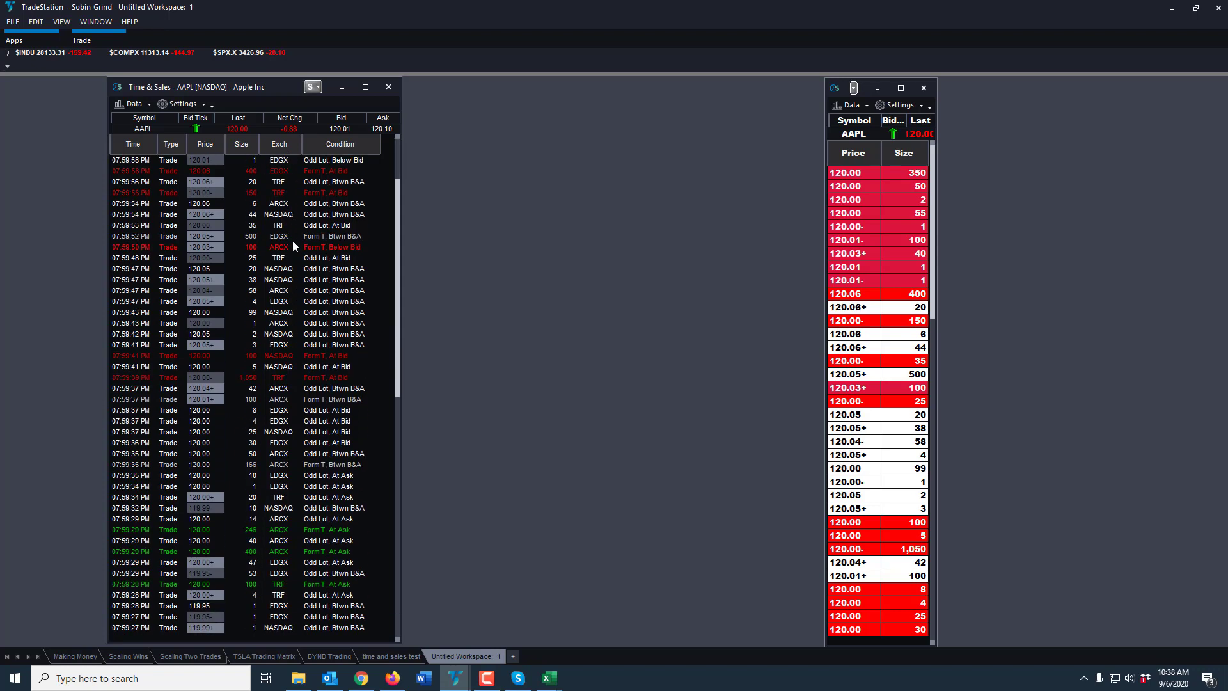
pyautogui.scroll(-10, 290, 249)
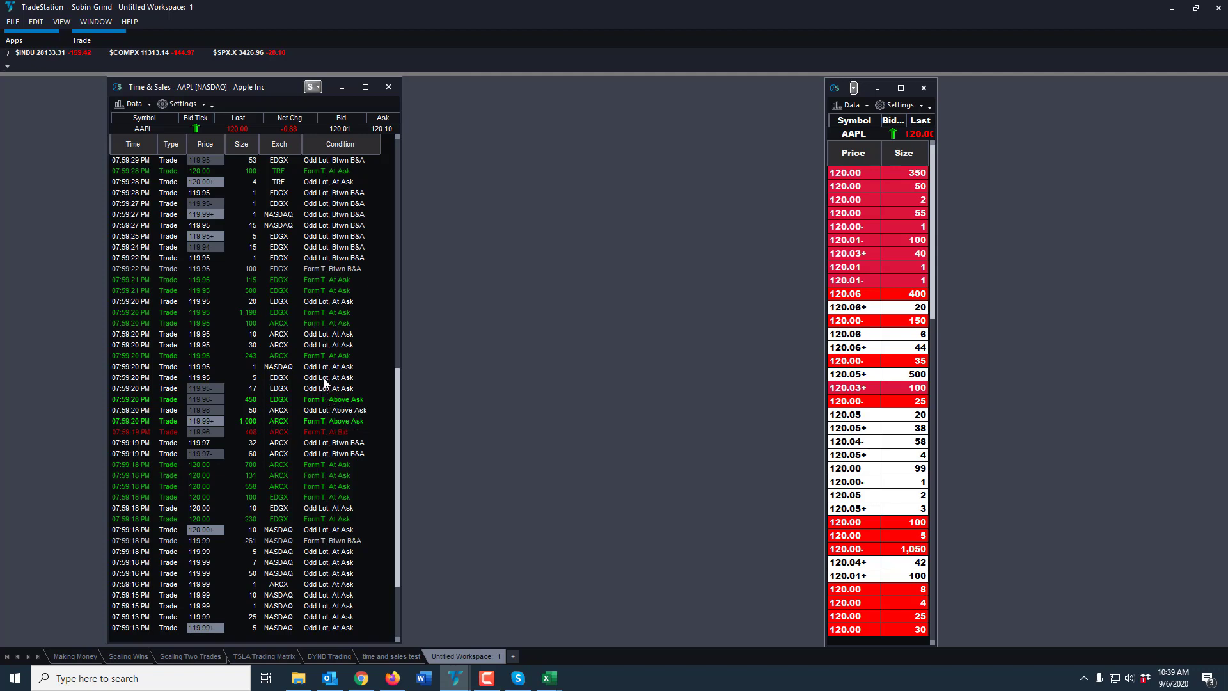
pyautogui.scroll(-3, 322, 386)
pyautogui.scroll(14, 340, 362)
pyautogui.scroll(4, 339, 345)
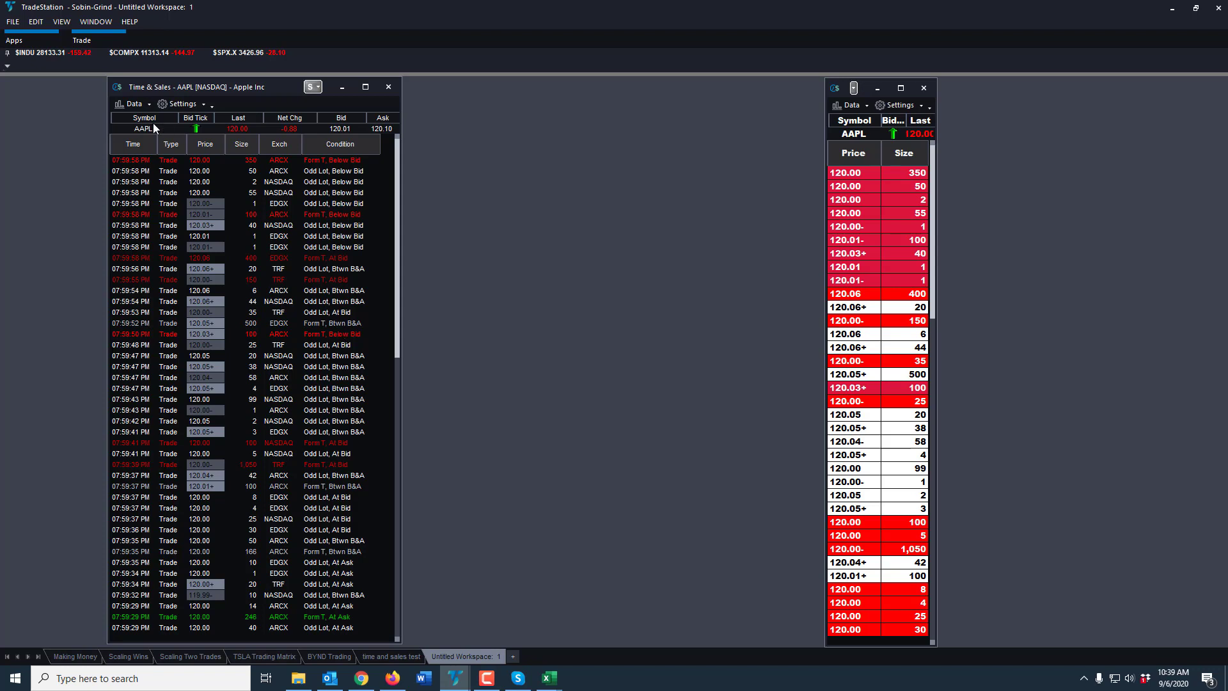
# - Show bids and asks in addition to trades in the new AAPL Time & Sales window
pyautogui.click(134, 105)
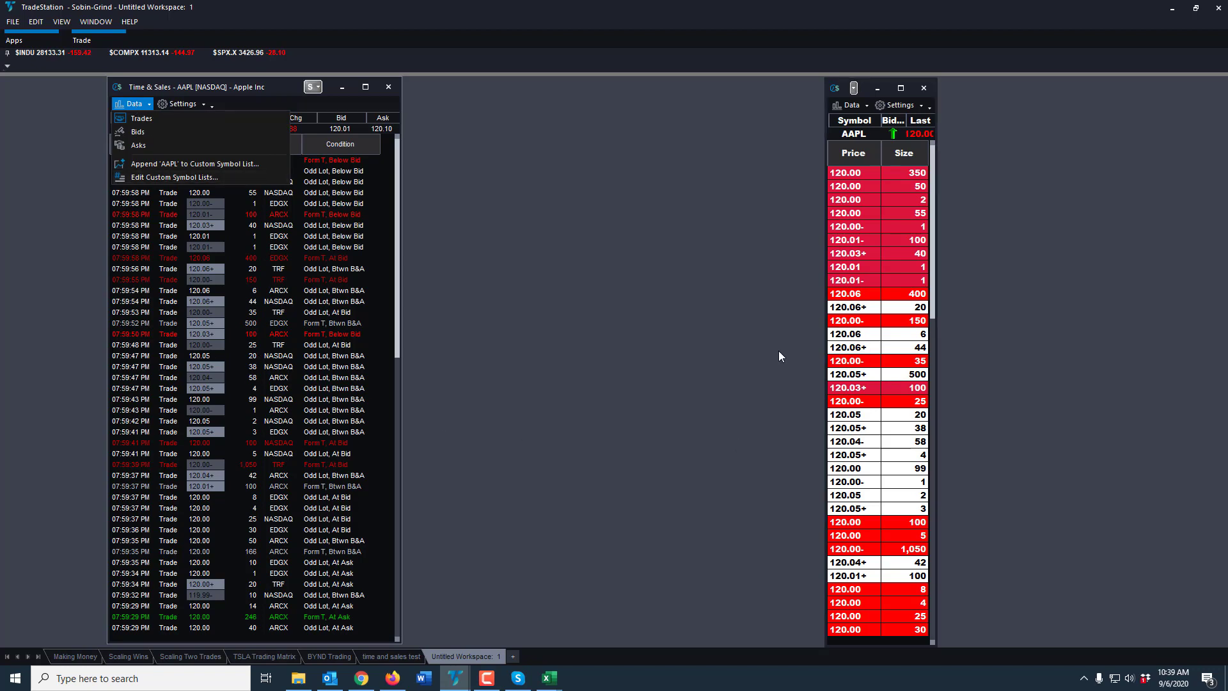
pyautogui.click(141, 131)
pyautogui.click(134, 104)
pyautogui.click(138, 145)
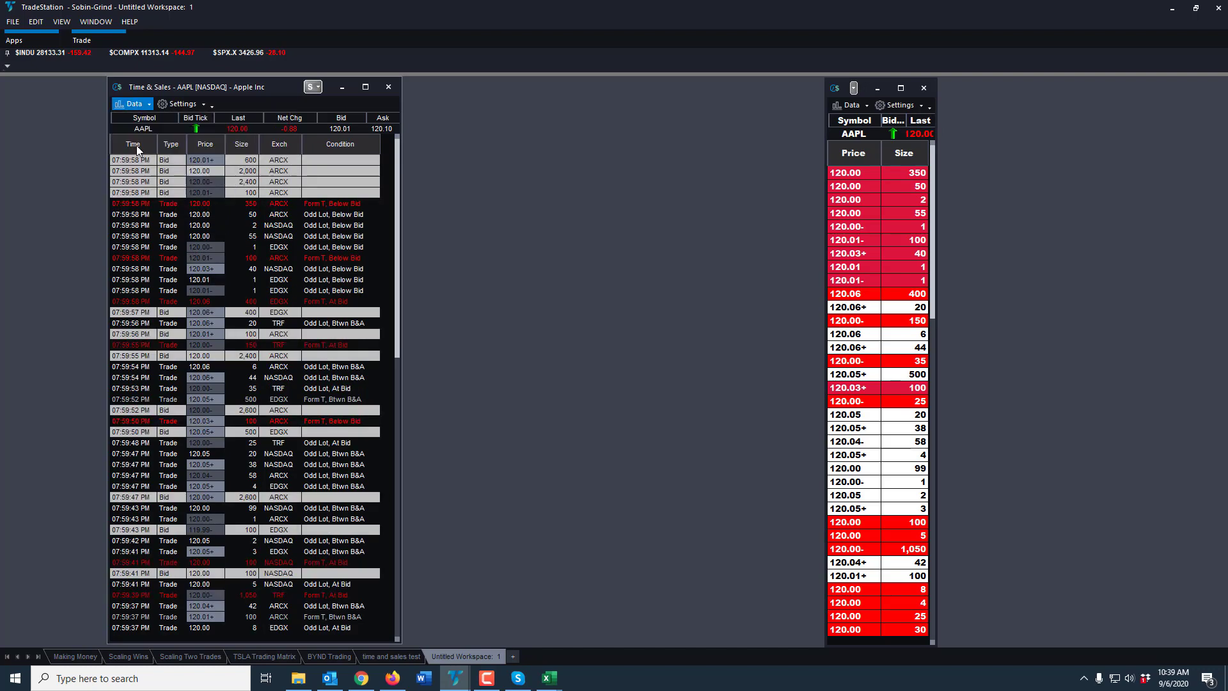
# - Hide the bids and asks in the new Time & Sales window, keeping only trades
pyautogui.click(132, 104)
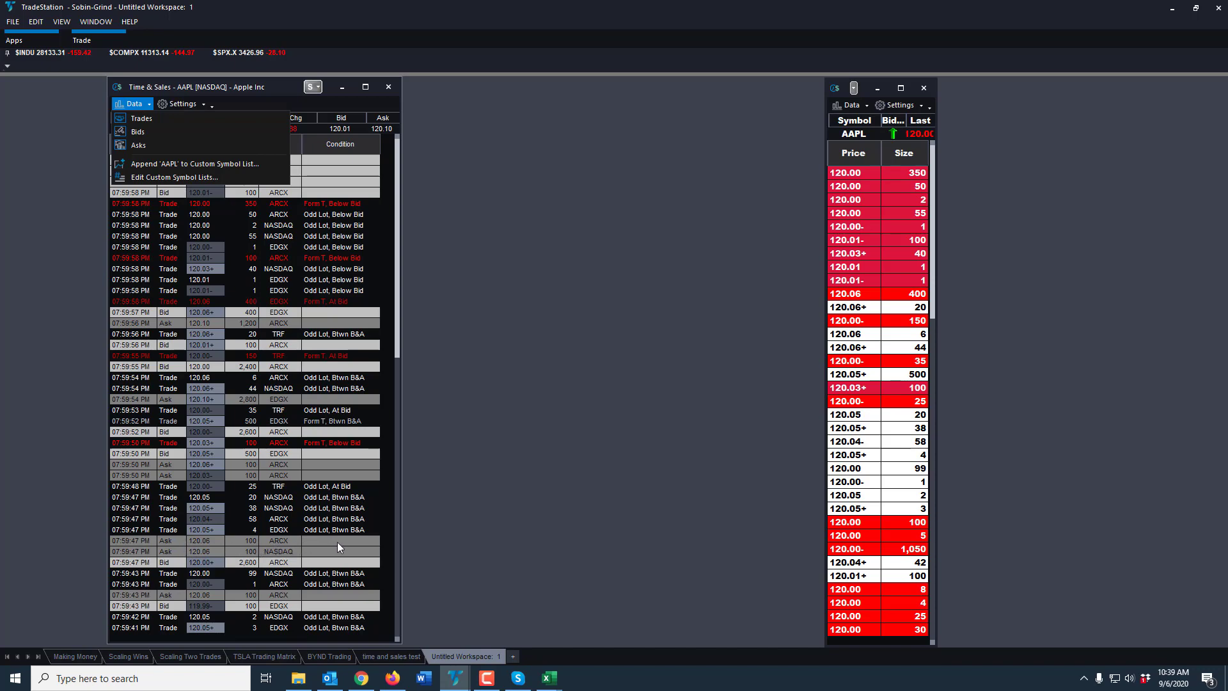
pyautogui.click(133, 131)
pyautogui.click(133, 102)
pyautogui.click(135, 144)
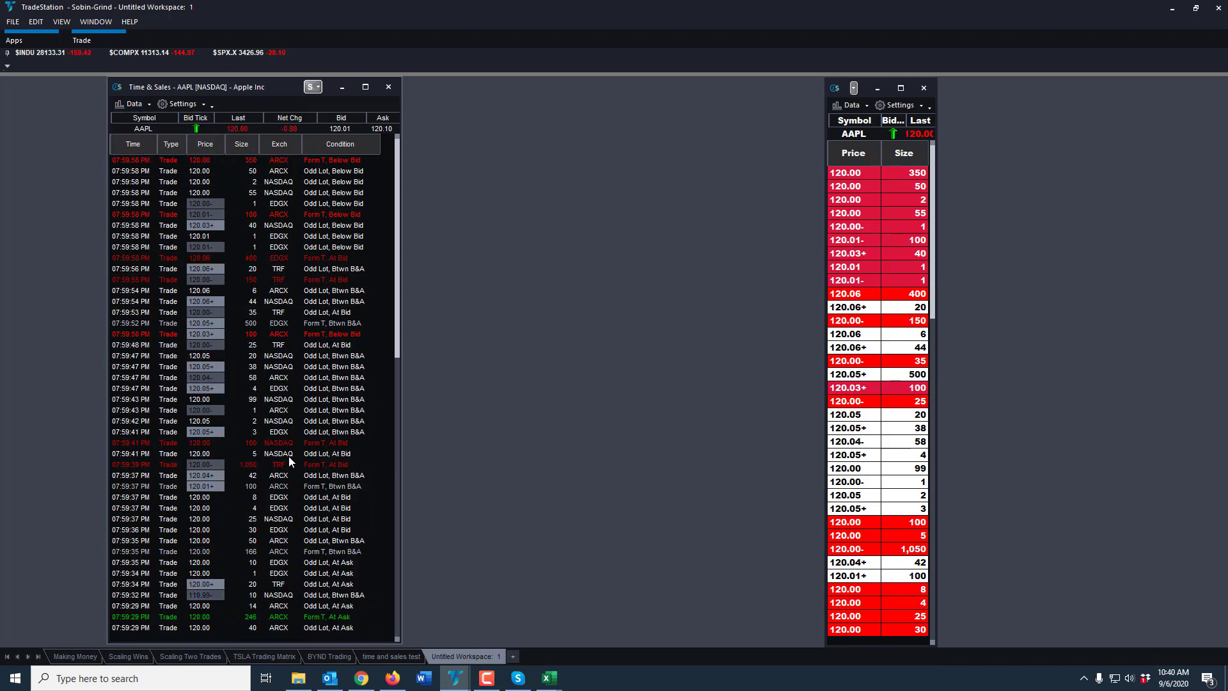
# - Review the symbol customization options for data range and displayed trades of the new Time & Sales window
pyautogui.click(131, 103)
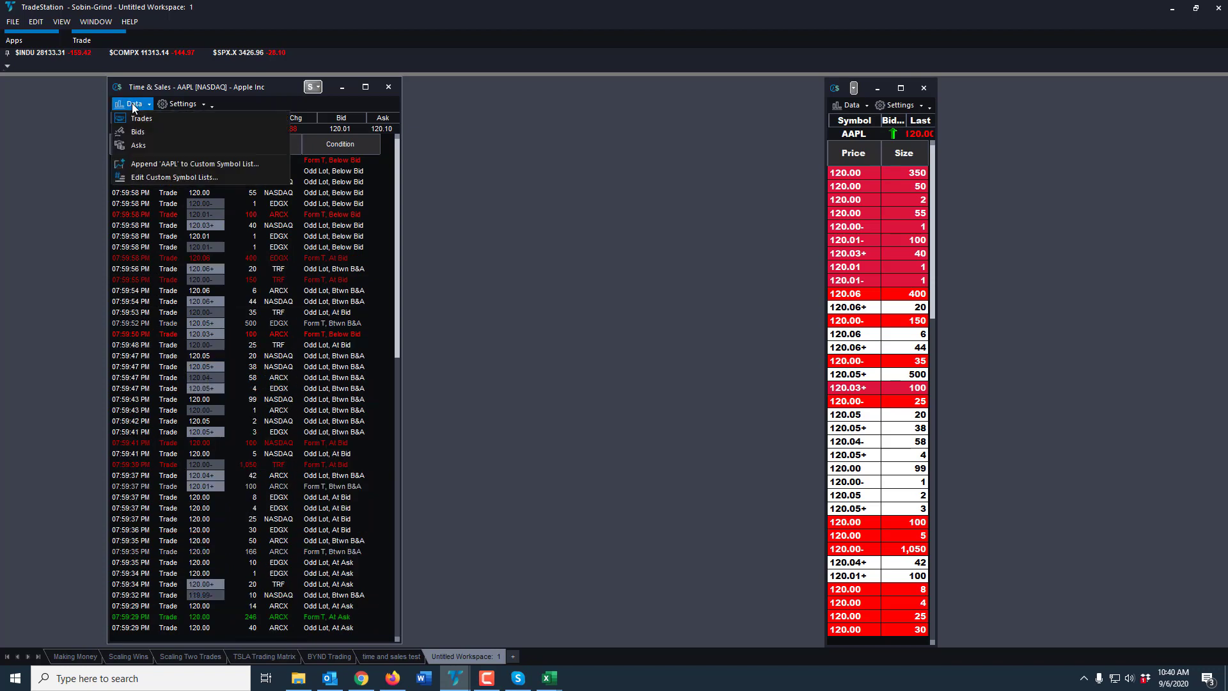
pyautogui.click(179, 101)
pyautogui.click(182, 116)
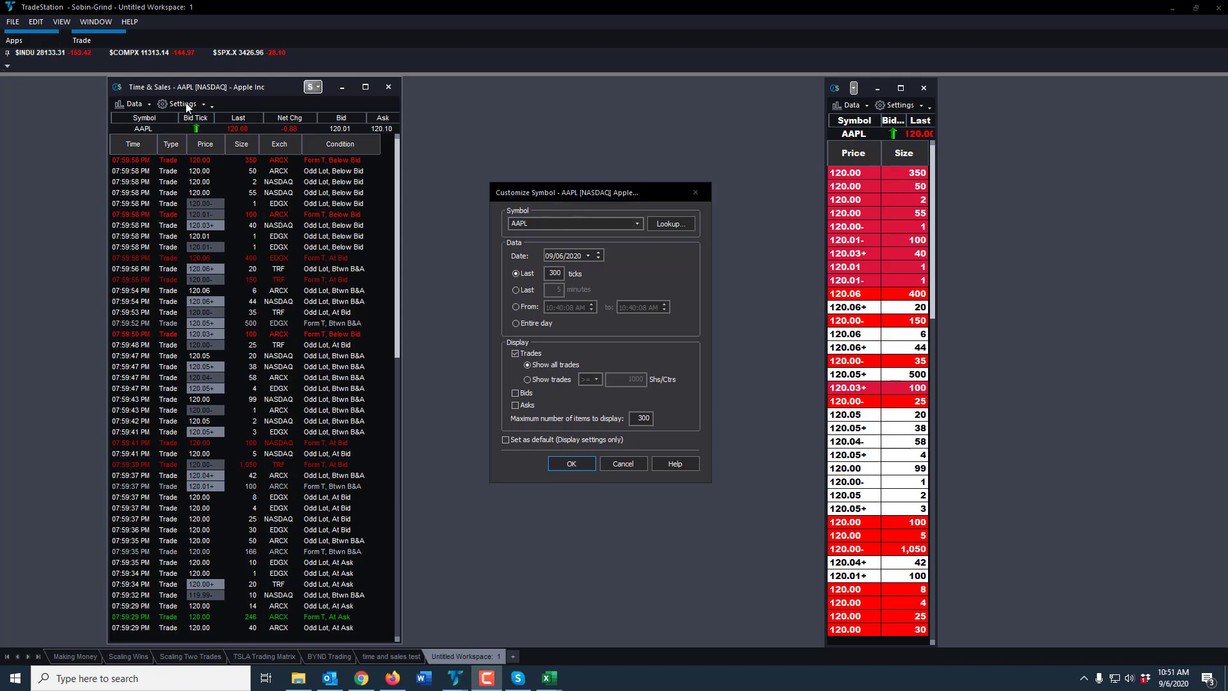
pyautogui.click(528, 354)
pyautogui.click(571, 463)
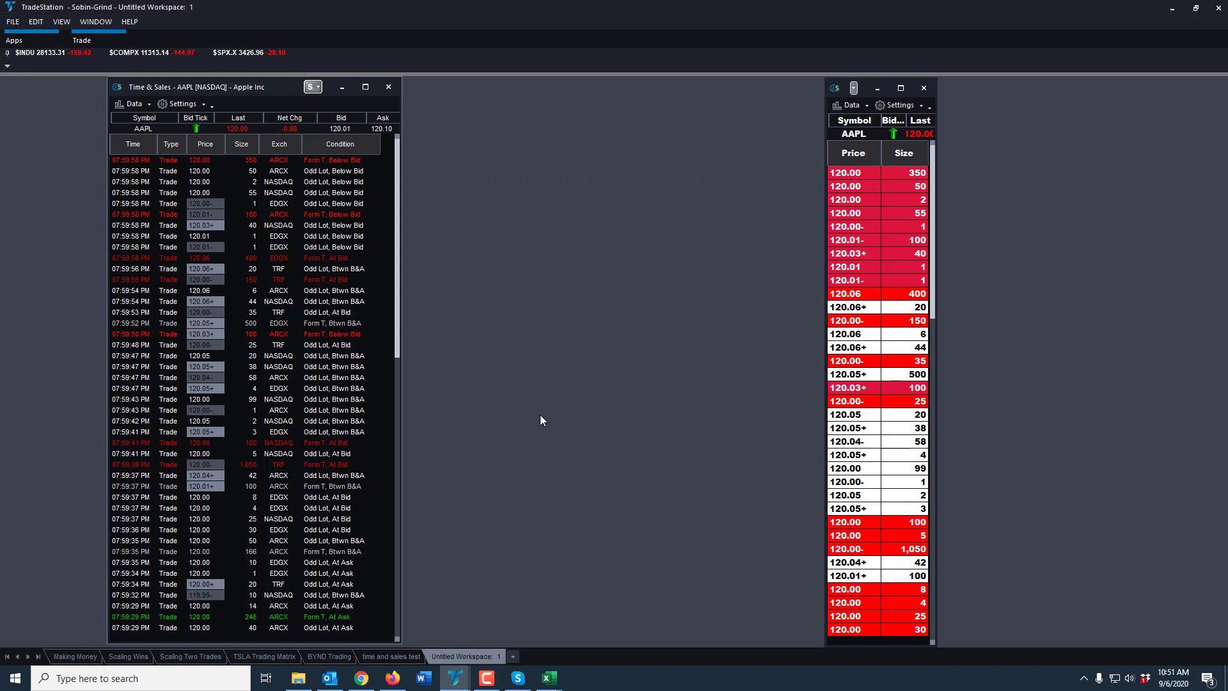
# - Turn off the option to display only significant digits for the new Time & Sales window
pyautogui.click(182, 105)
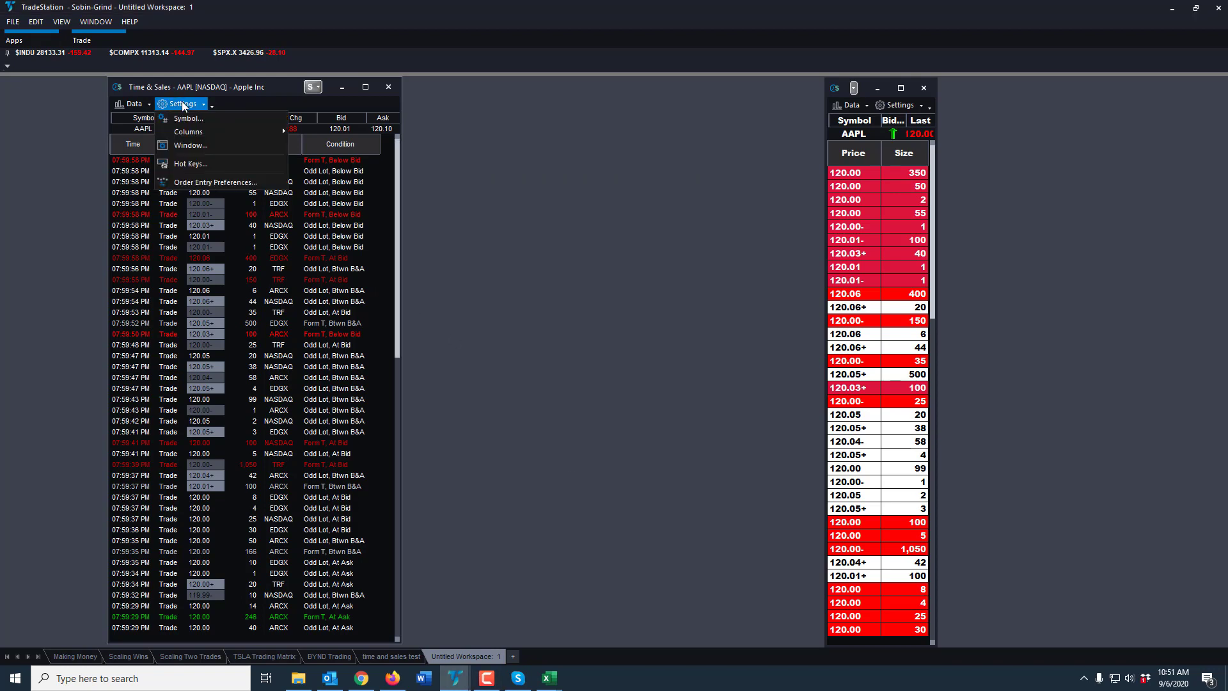
pyautogui.click(189, 146)
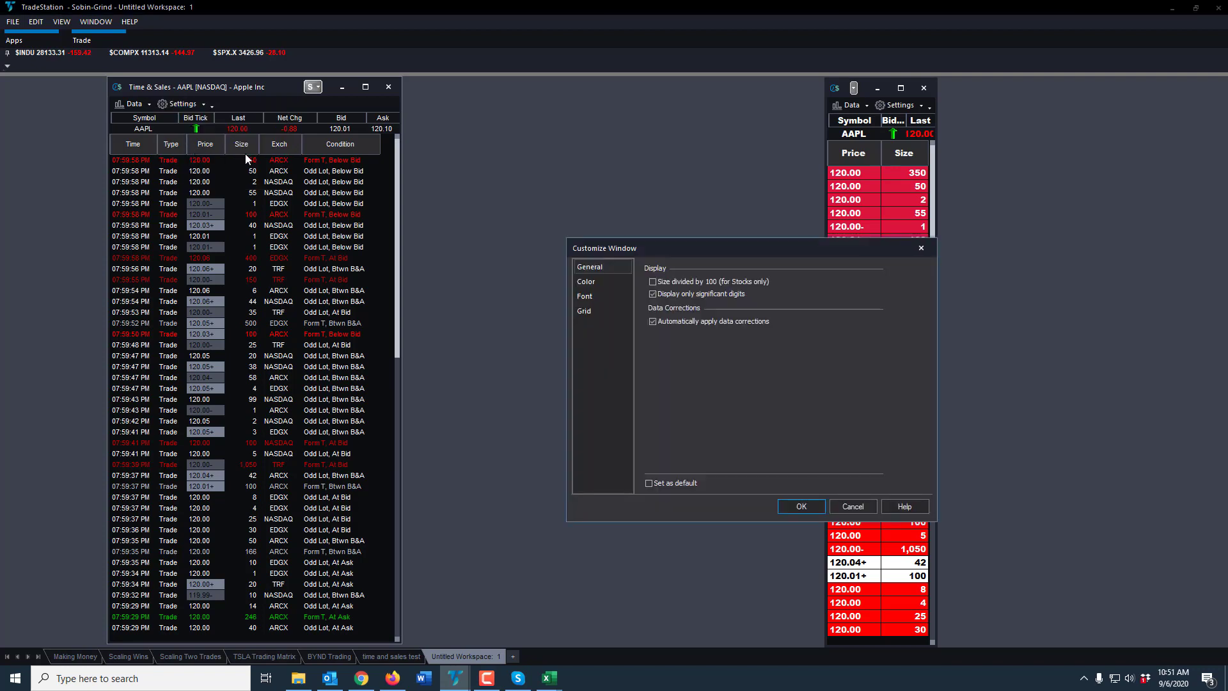
pyautogui.moveTo(767, 247); pyautogui.dragTo(655, 206)
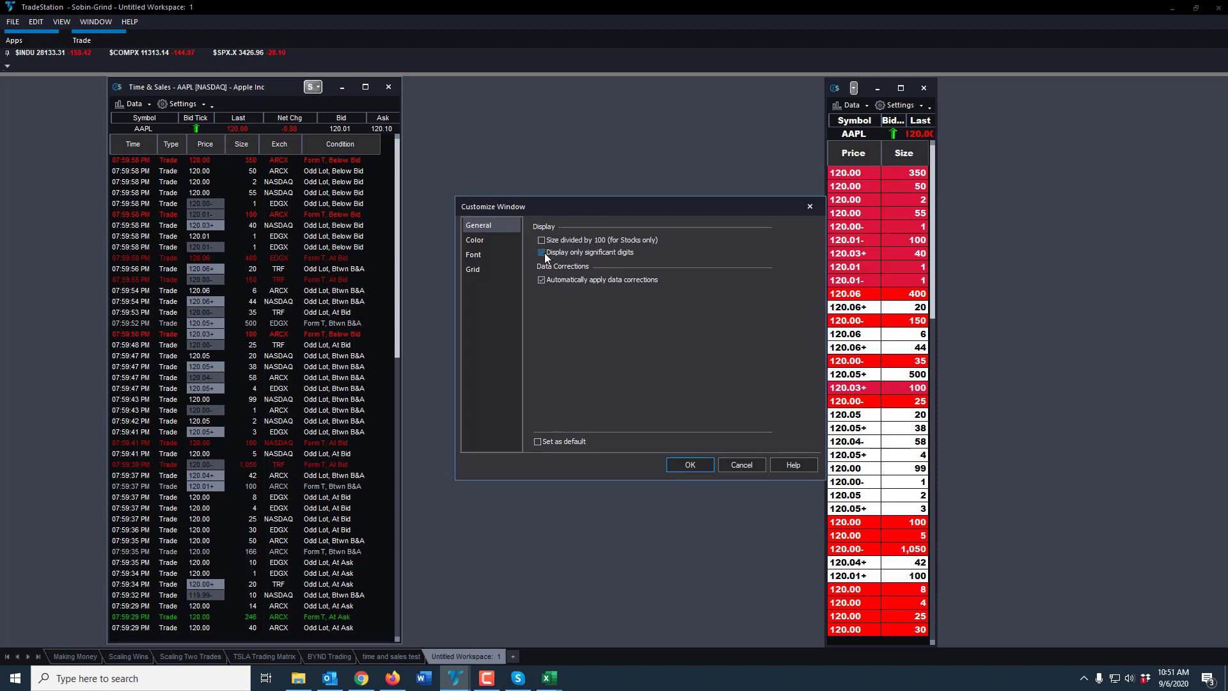
pyautogui.click(690, 465)
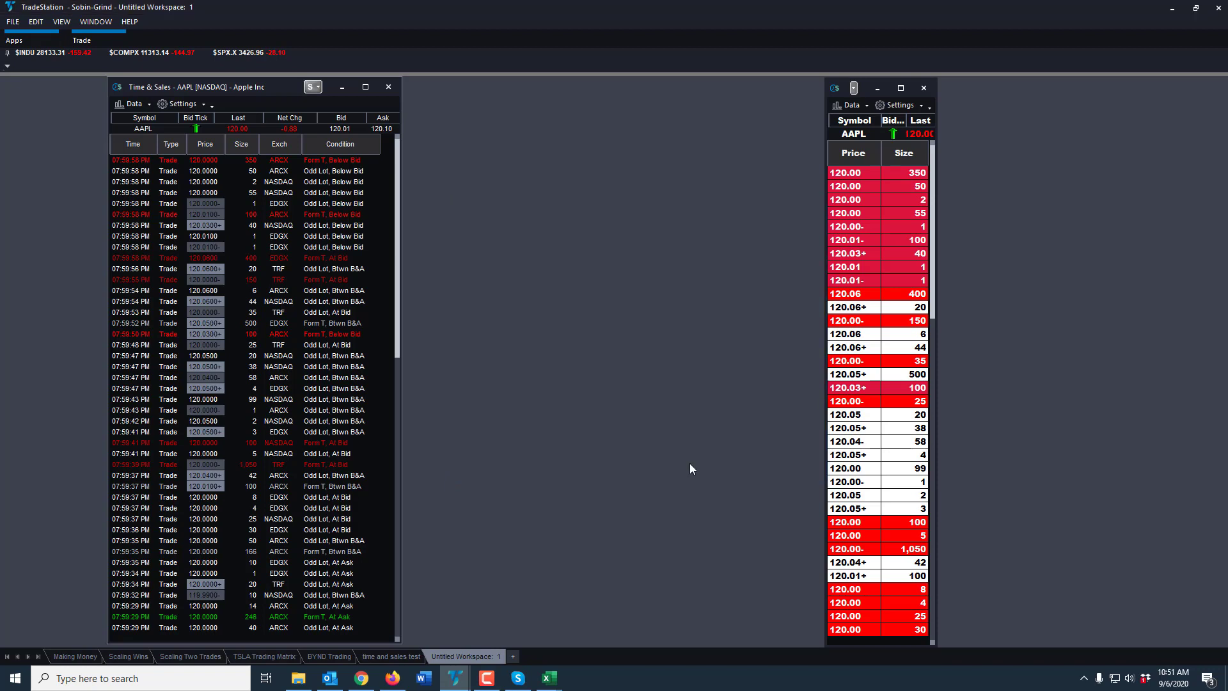
# - In the window's color settings, give the Above Ask trade condition a black foreground and a green background
pyautogui.click(189, 105)
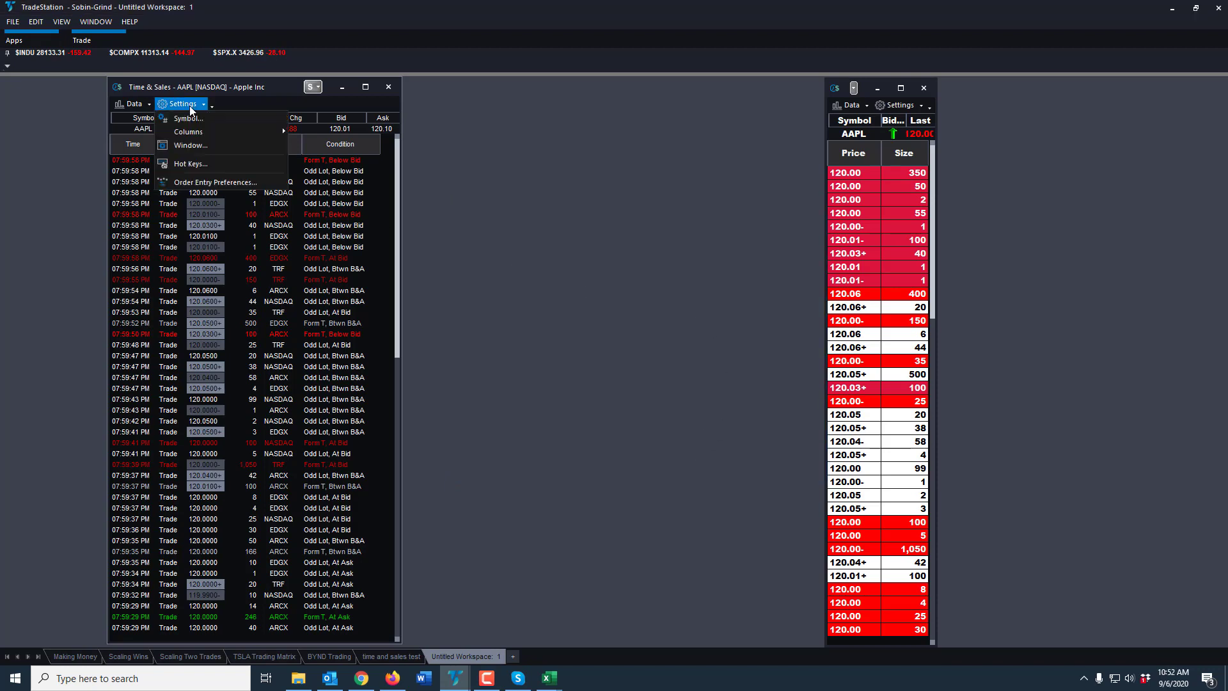
pyautogui.click(203, 148)
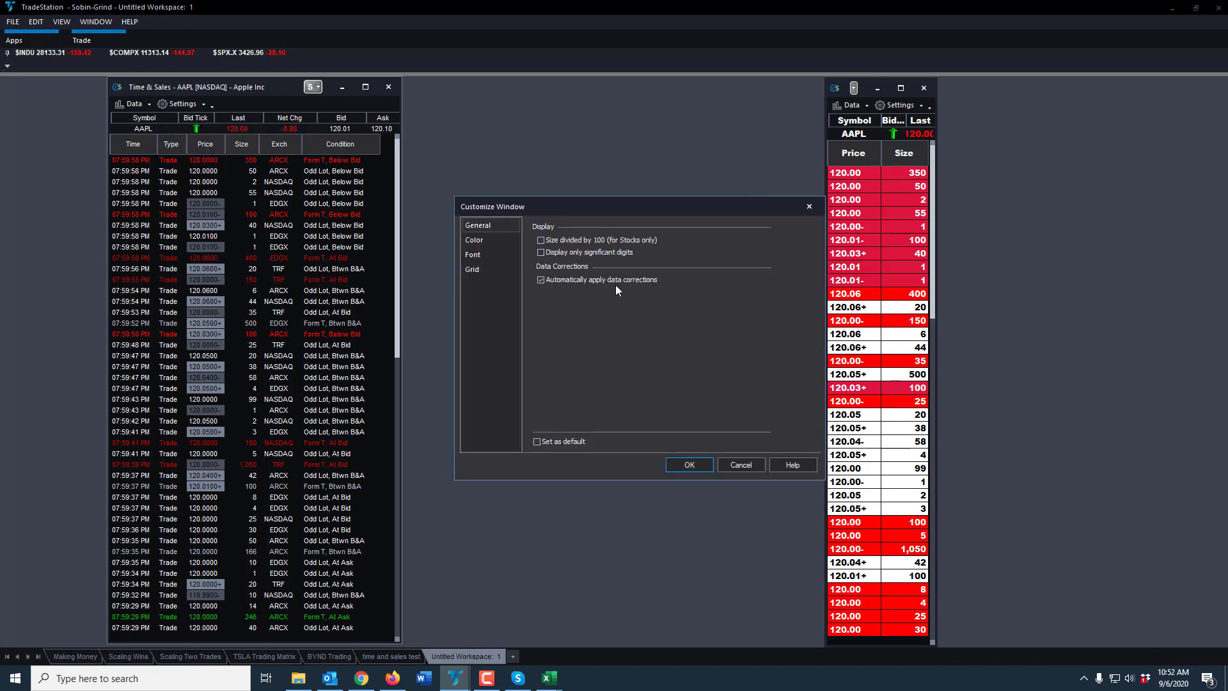
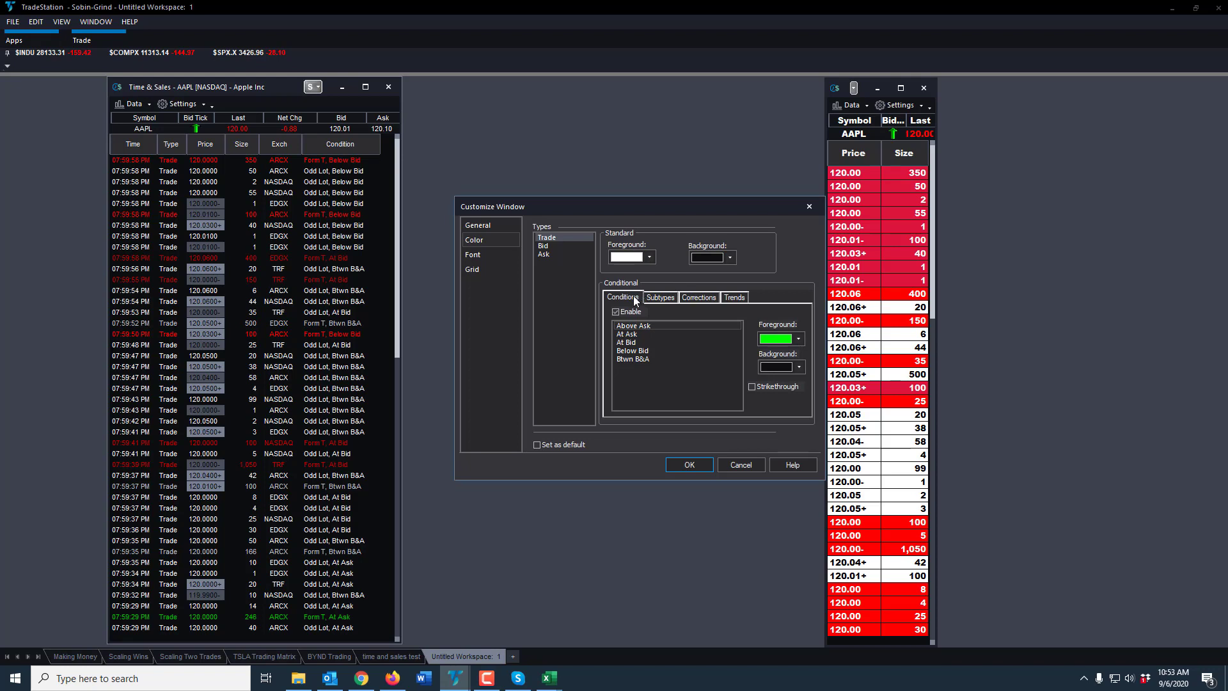
pyautogui.click(630, 333)
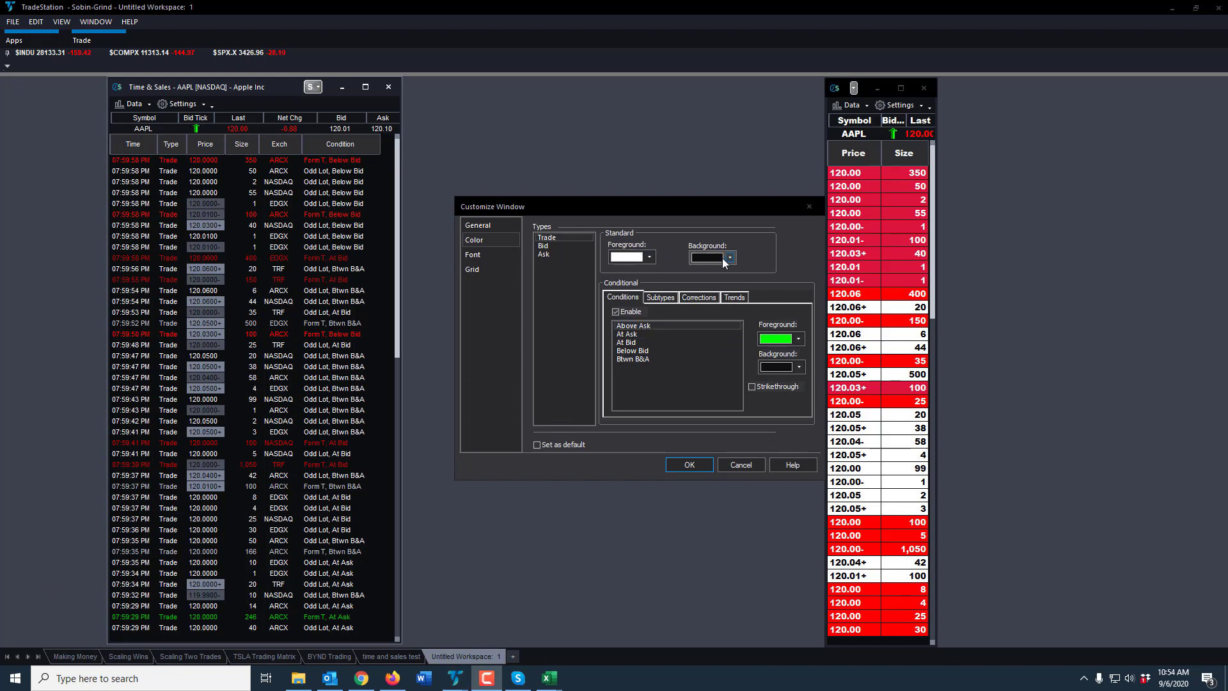
pyautogui.click(798, 339)
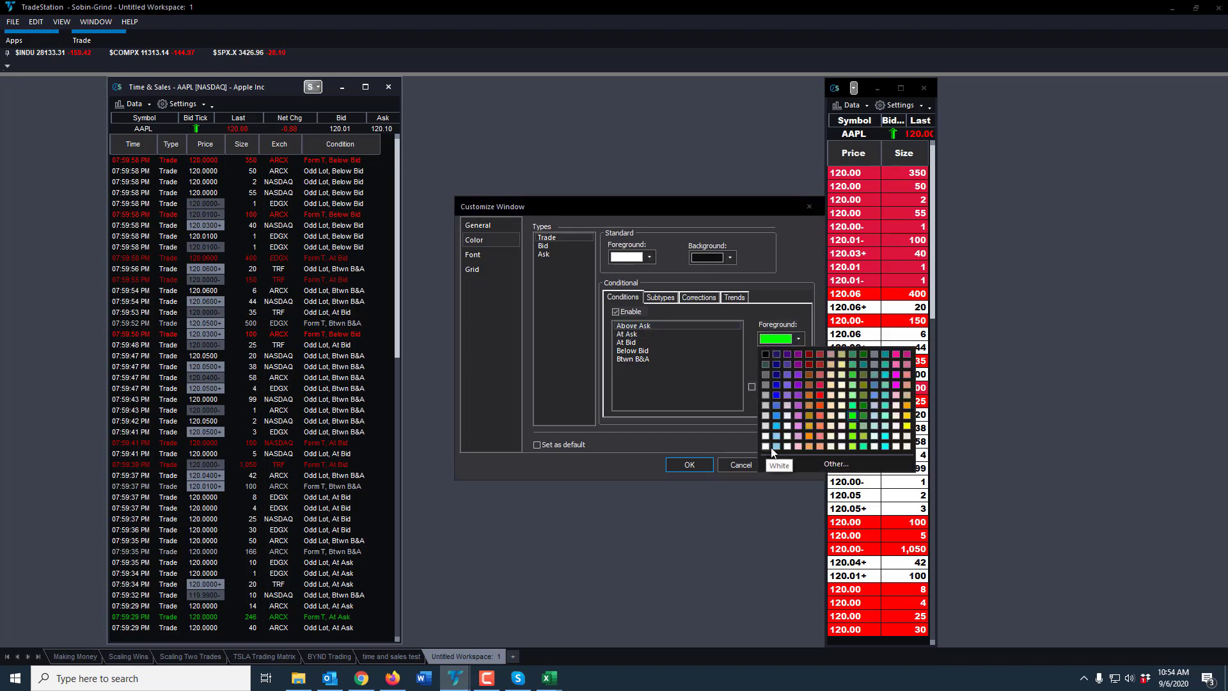
pyautogui.click(765, 354)
pyautogui.click(798, 367)
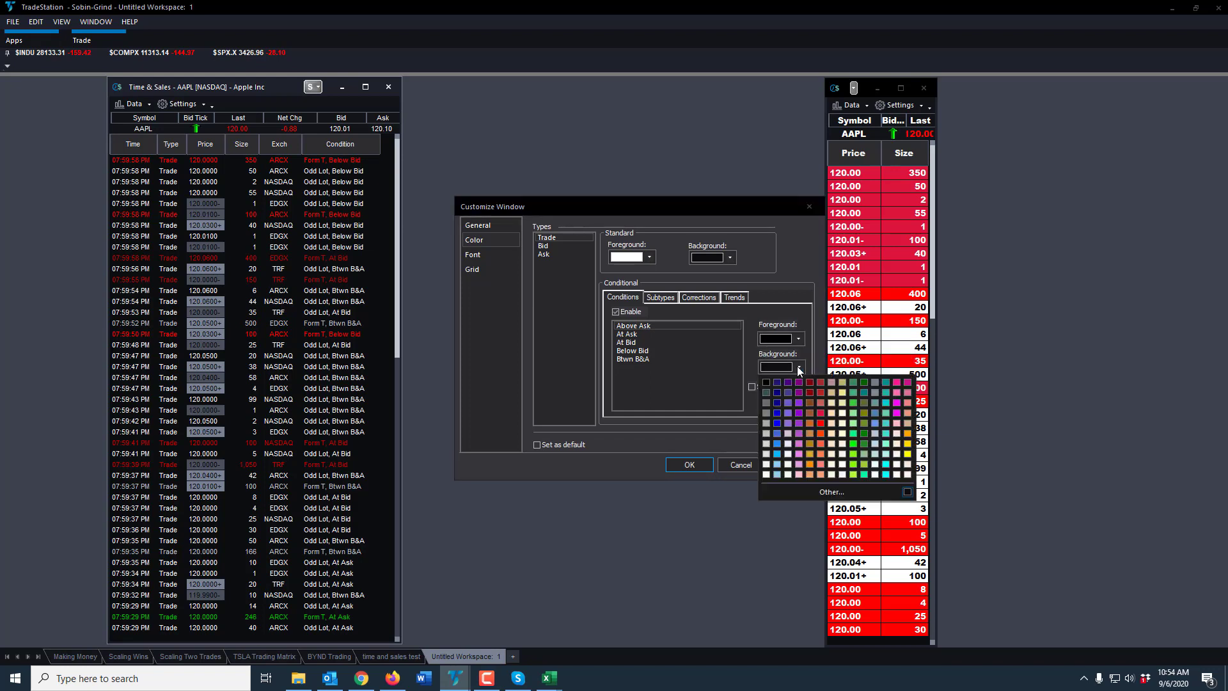
pyautogui.click(863, 382)
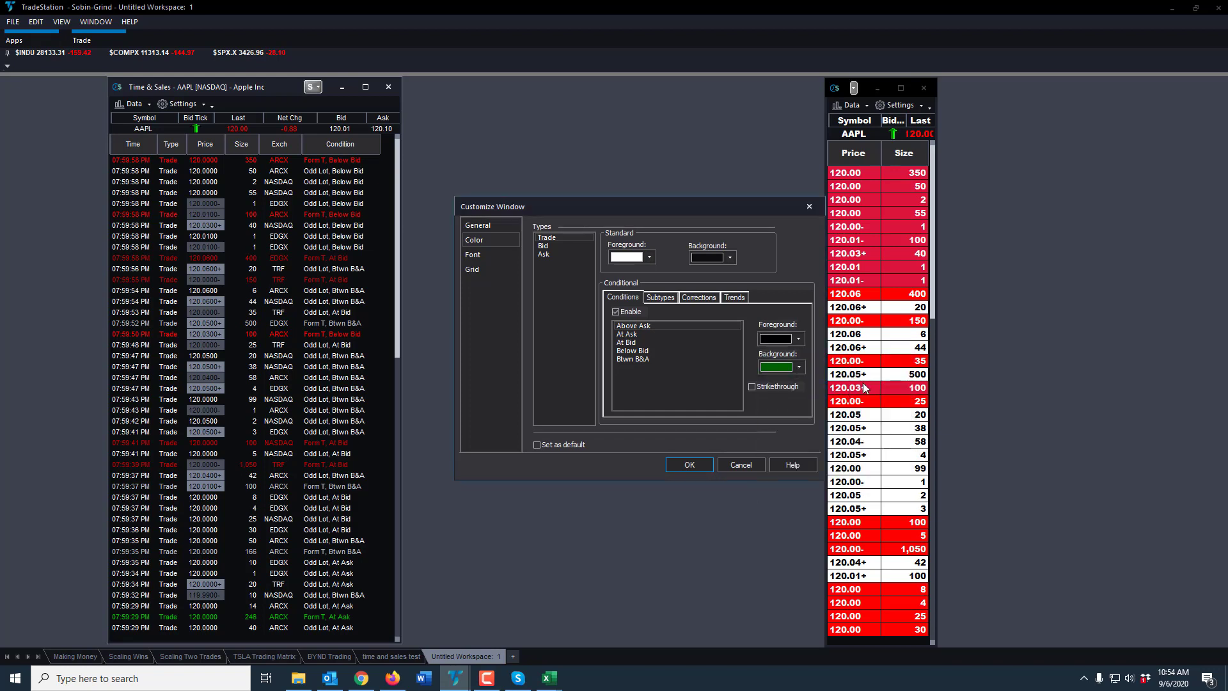
# - Give the At Ask trade condition a white foreground and a green background
pyautogui.click(647, 335)
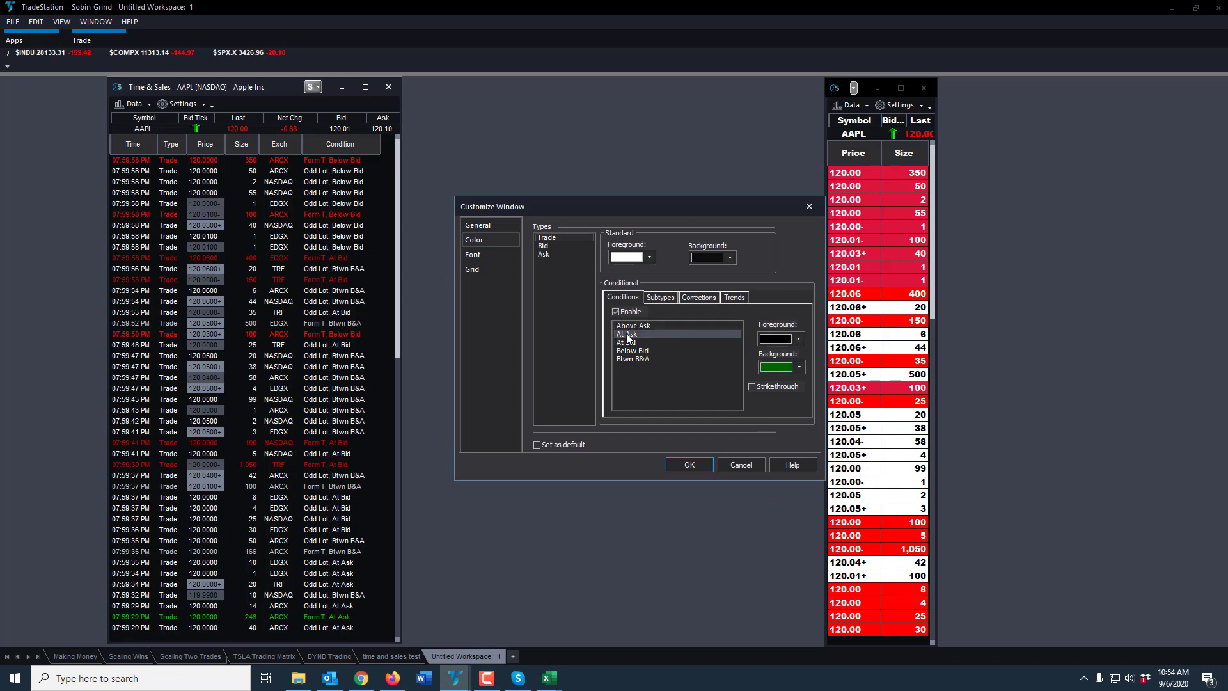
pyautogui.click(798, 339)
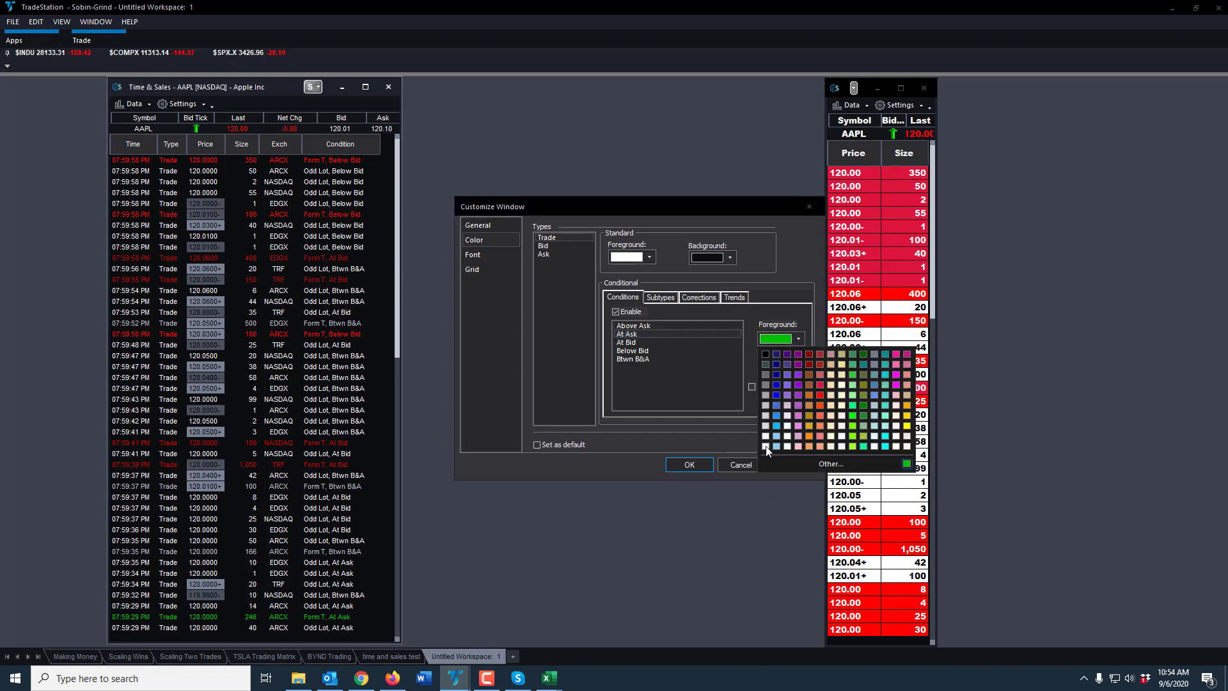
pyautogui.click(767, 446)
pyautogui.click(799, 367)
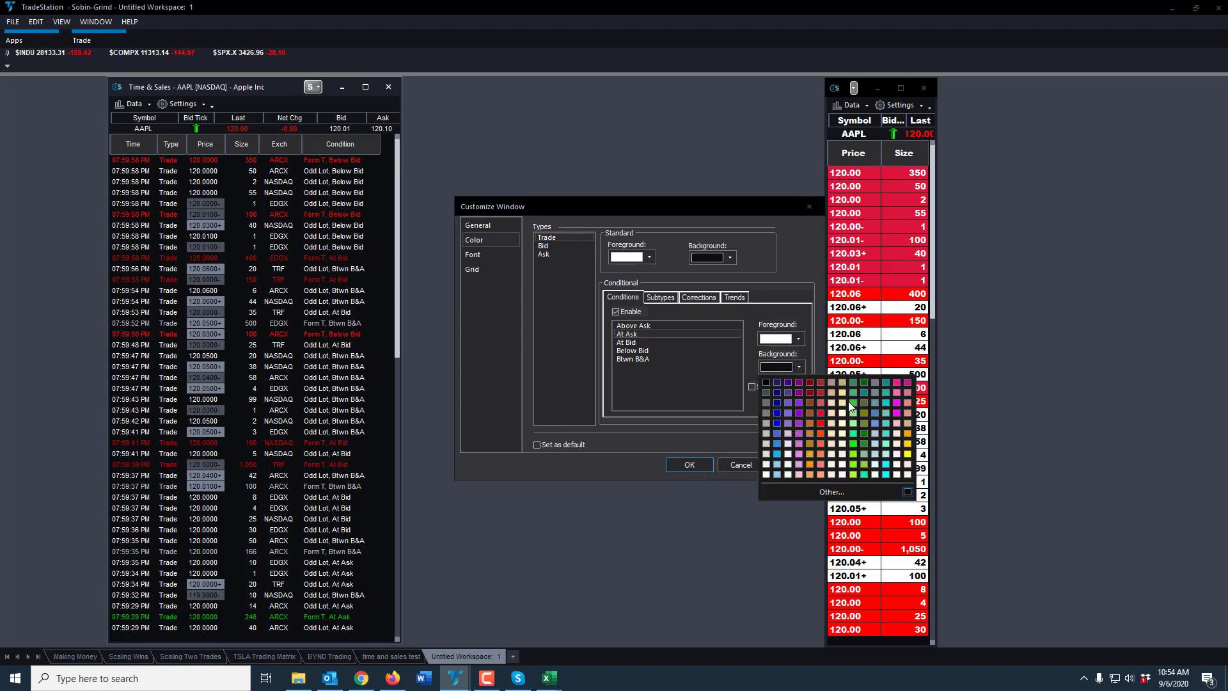
pyautogui.click(863, 382)
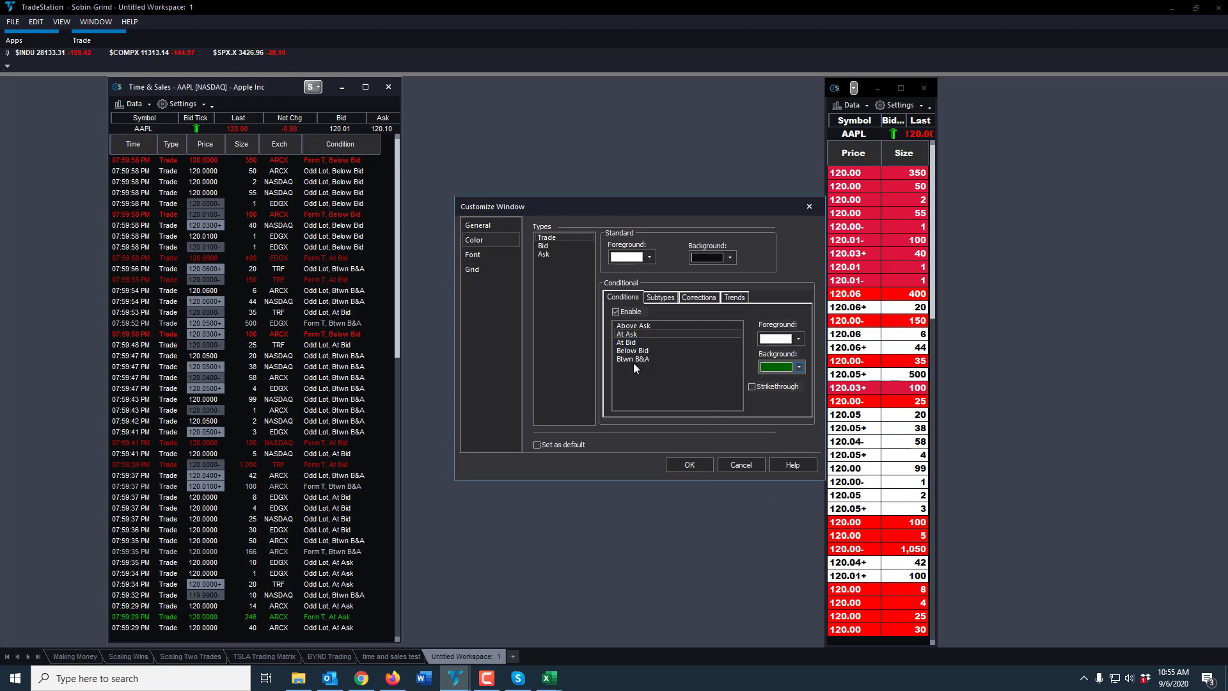
# - Give the At Bid trade condition a white foreground and a dark red background
pyautogui.click(626, 342)
pyautogui.click(791, 339)
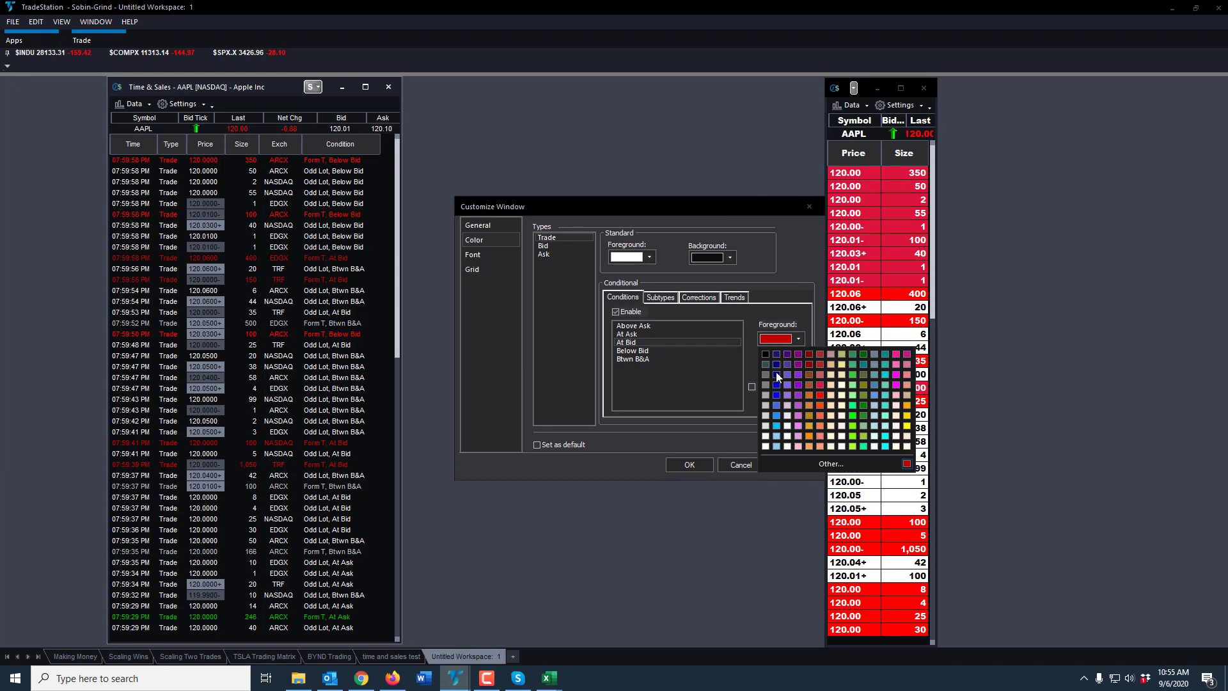
pyautogui.click(766, 447)
pyautogui.click(799, 367)
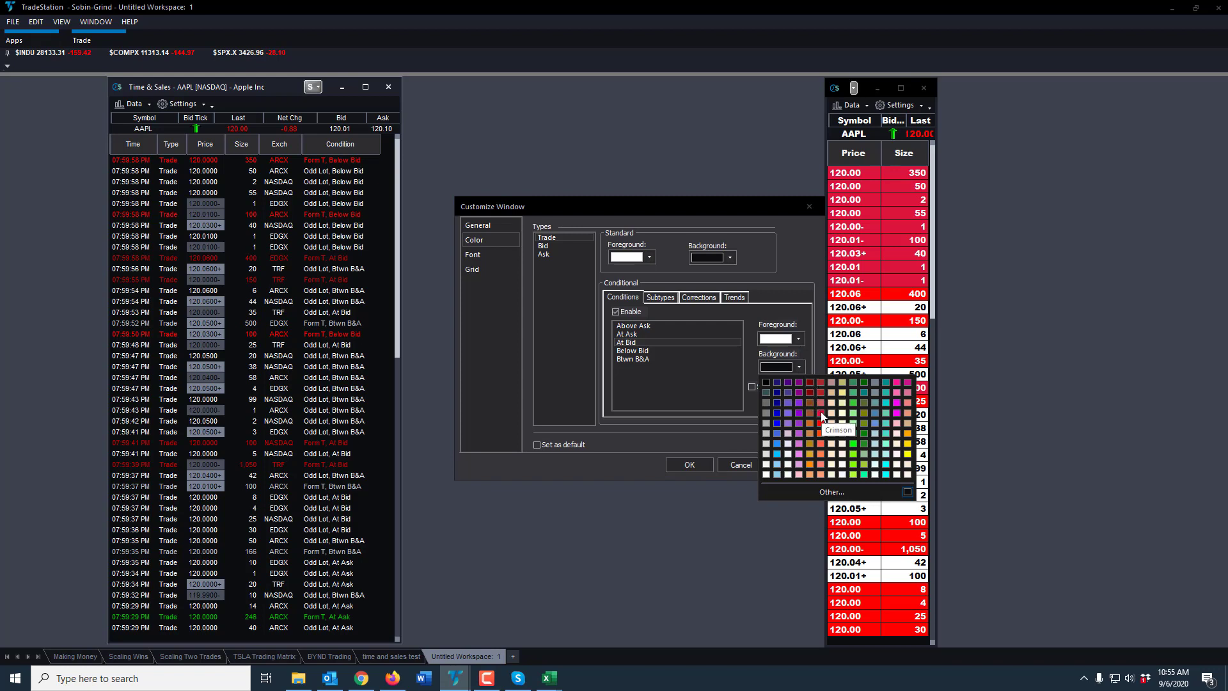
pyautogui.click(809, 386)
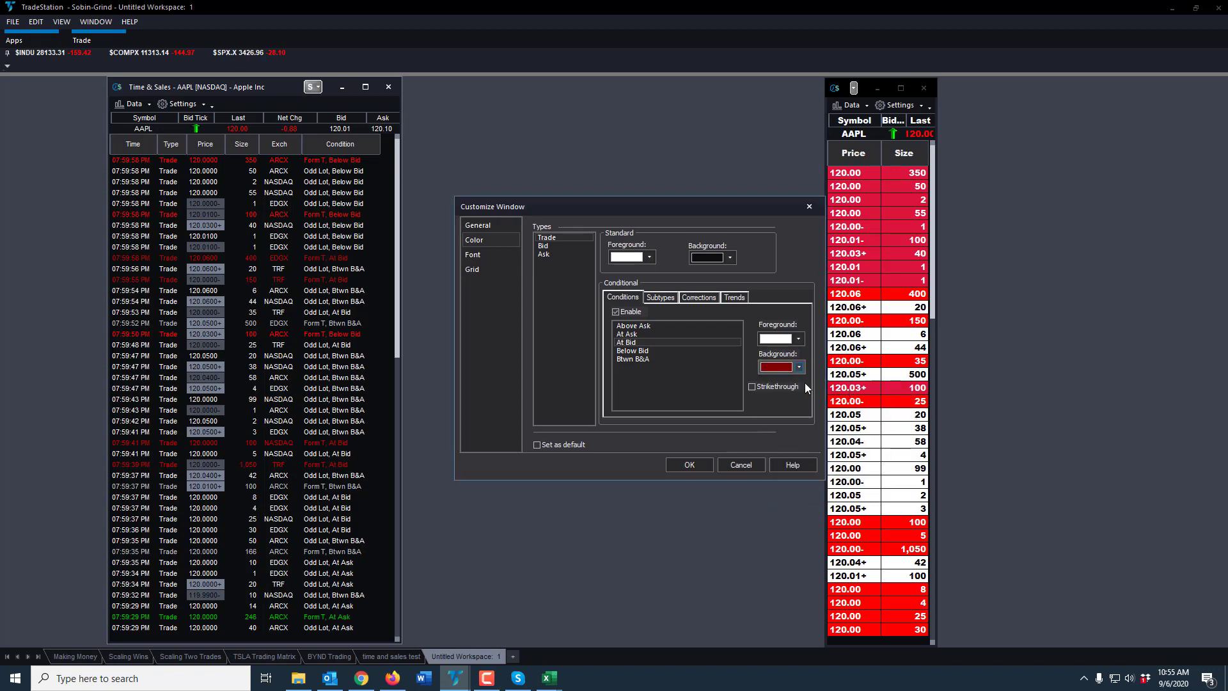
# - Give the Below Bid trade condition a white foreground and a dark red background
pyautogui.click(649, 351)
pyautogui.click(797, 339)
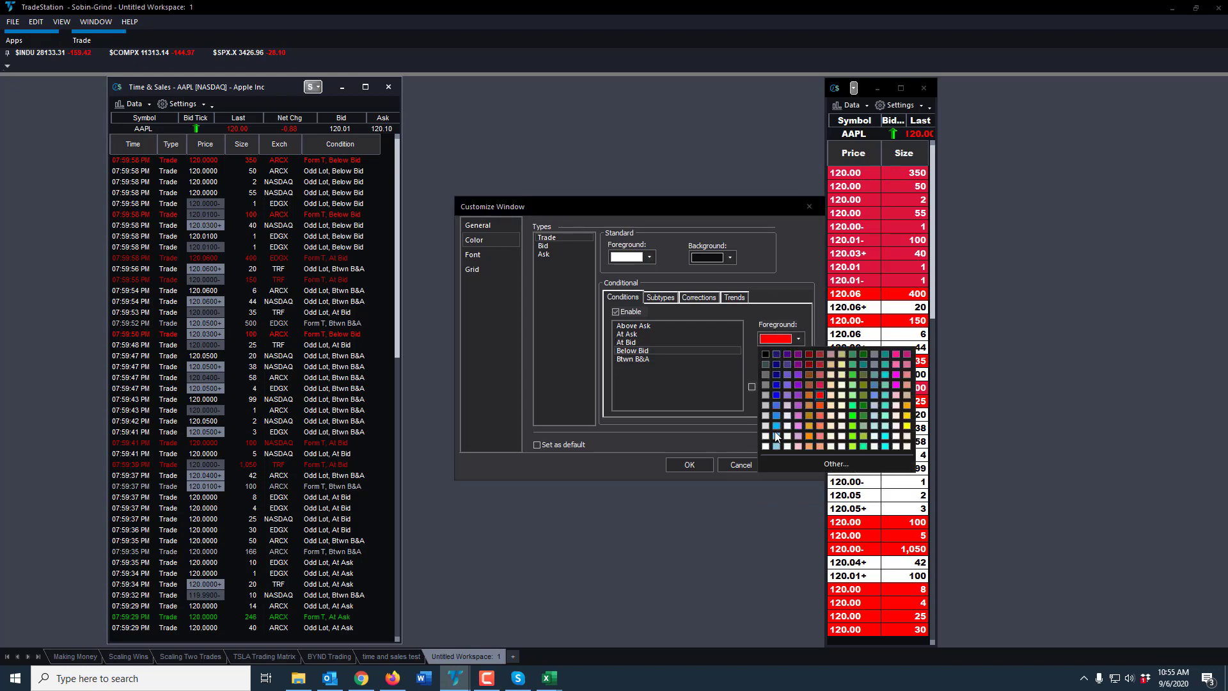
pyautogui.click(766, 446)
pyautogui.click(796, 367)
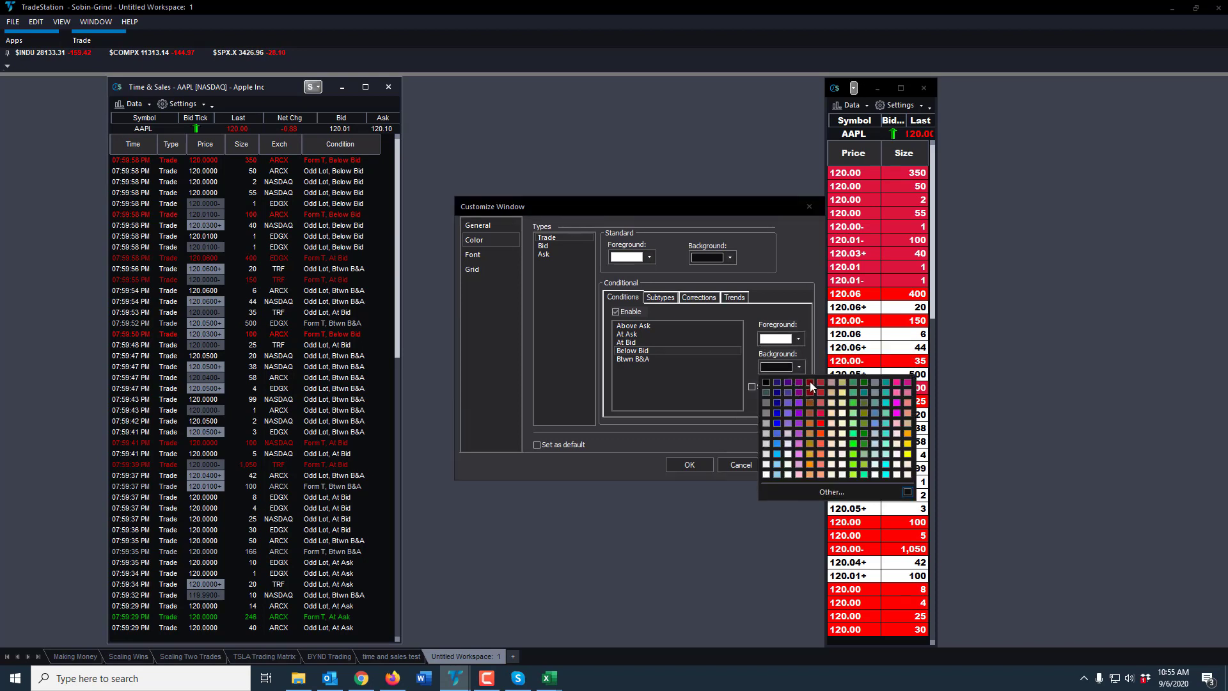
pyautogui.click(809, 382)
# - Give the Btwn B&A trade condition a black foreground and a white background, and apply the window settings
pyautogui.click(643, 359)
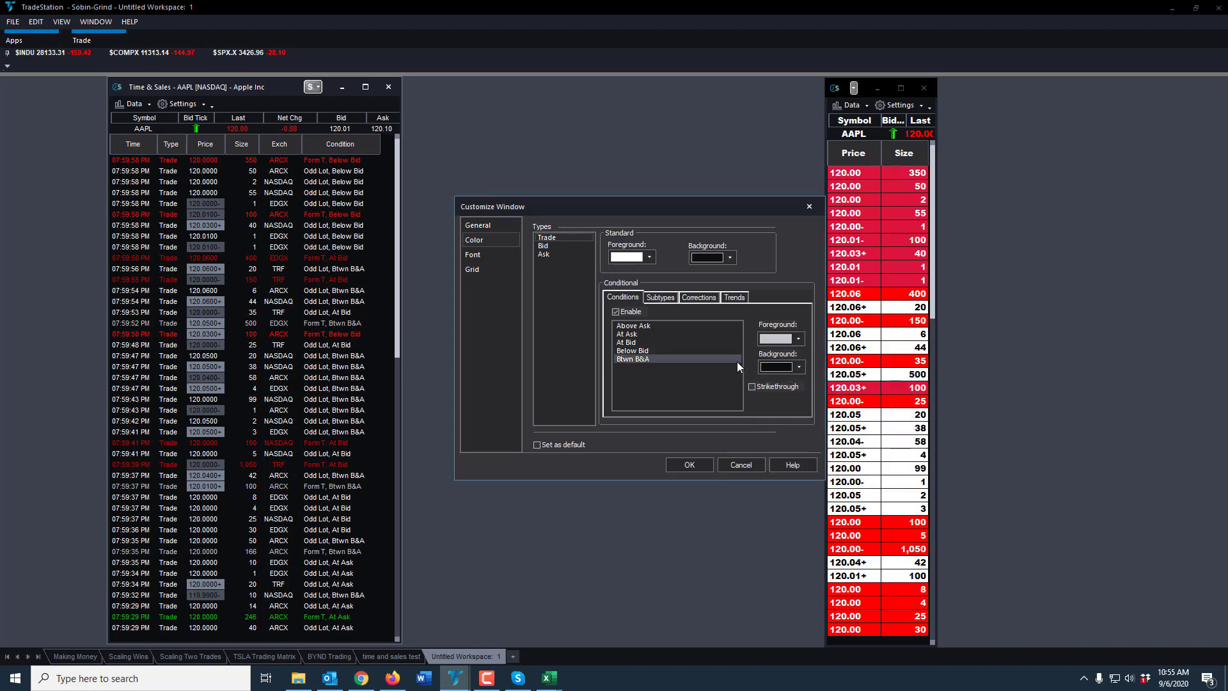
pyautogui.click(793, 340)
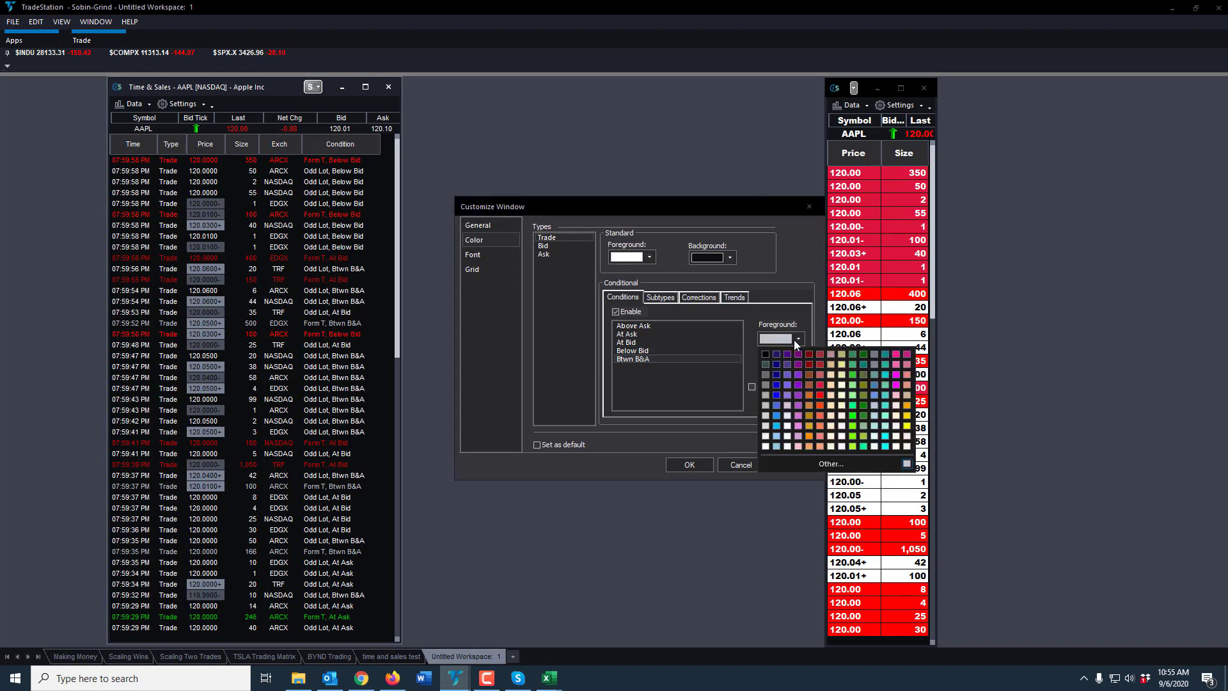
pyautogui.click(767, 447)
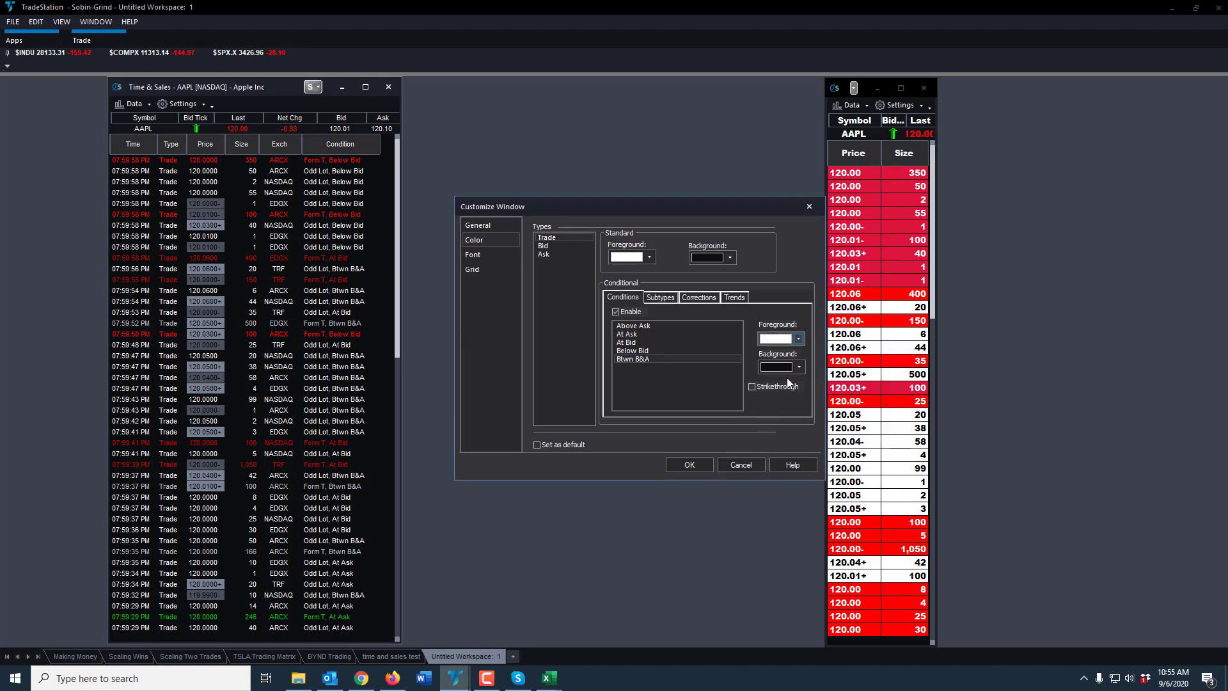
pyautogui.click(798, 338)
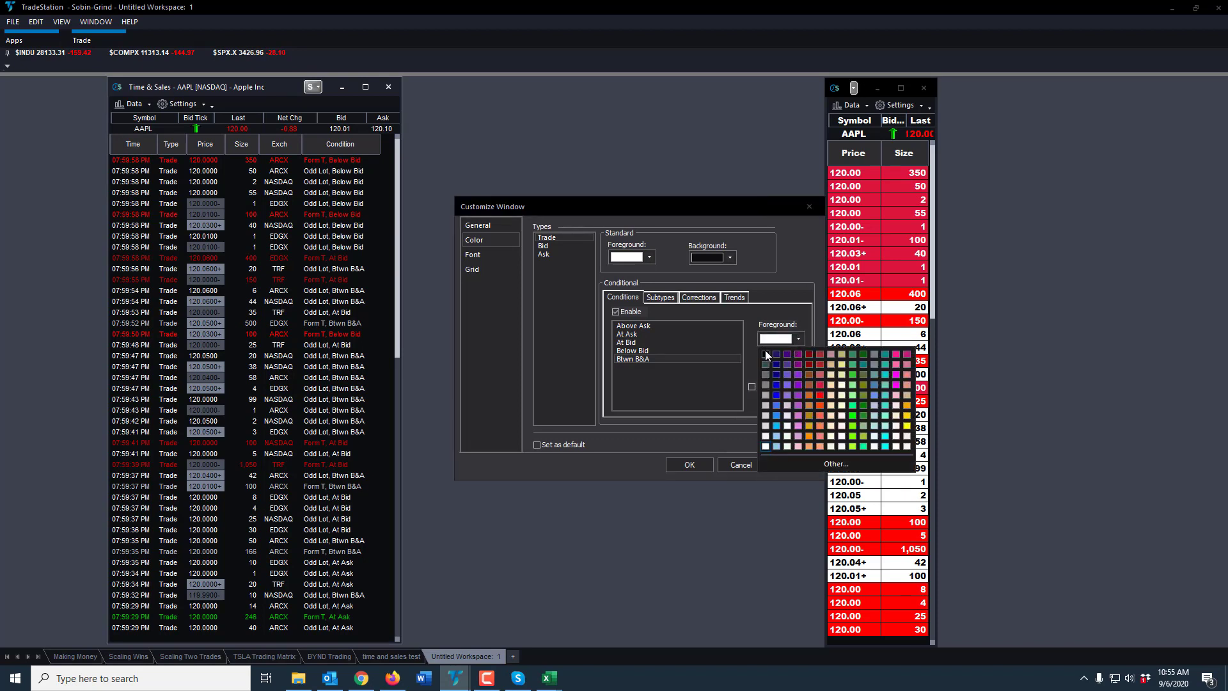
pyautogui.click(766, 354)
pyautogui.click(799, 367)
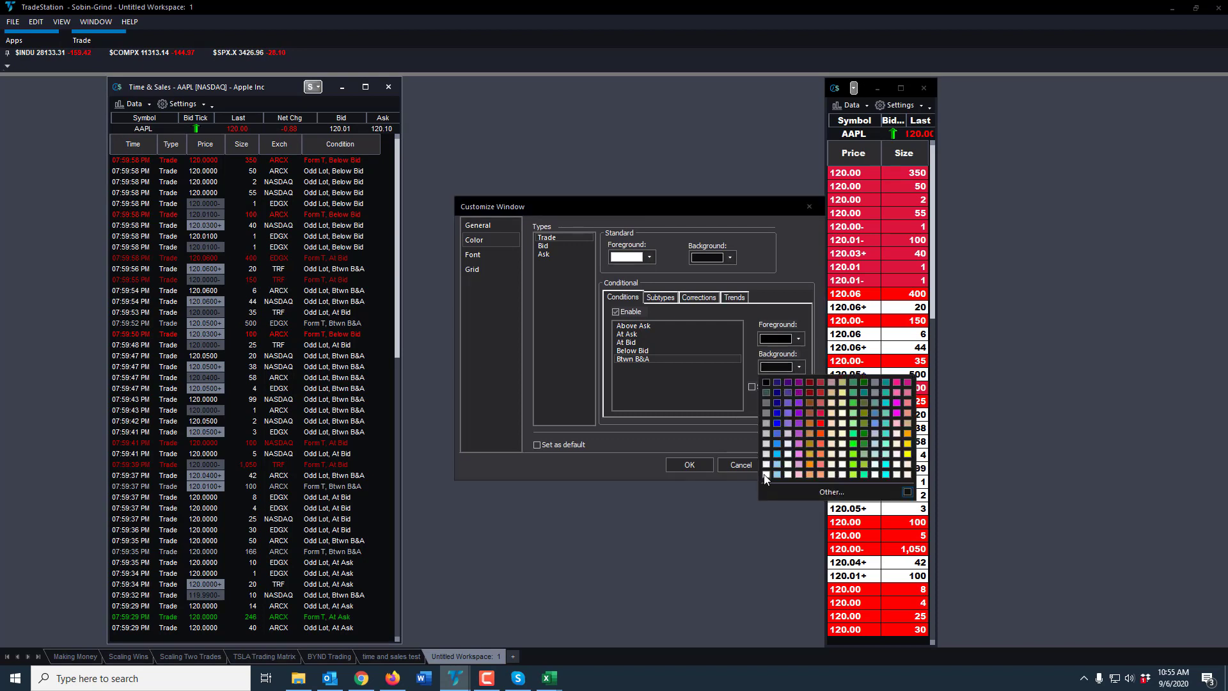
pyautogui.click(767, 474)
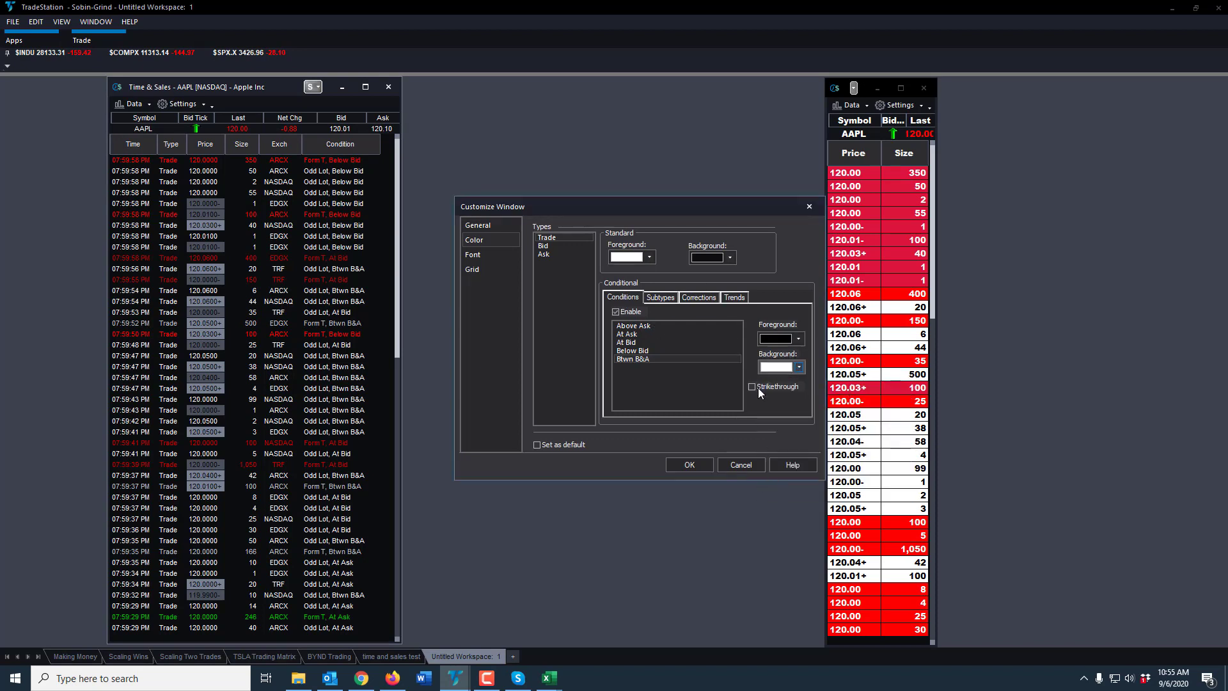
pyautogui.click(689, 465)
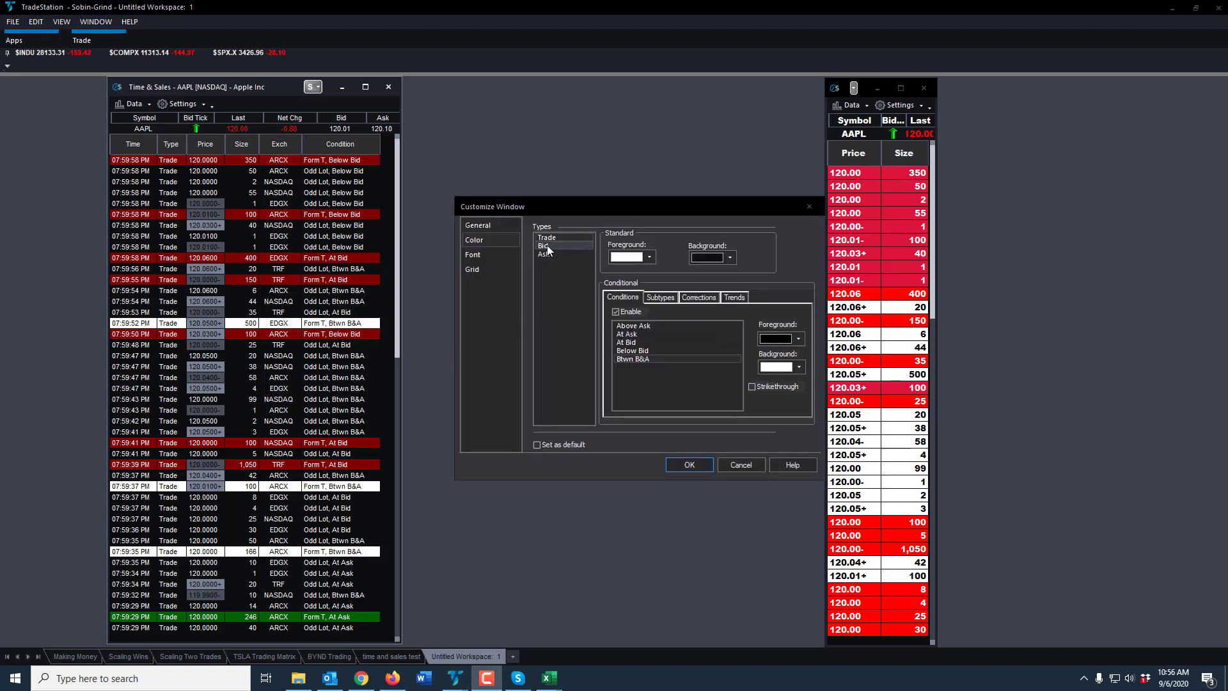
# - In the window's color settings, disable the conditional subtype and trend colors for the Bid type
pyautogui.click(547, 247)
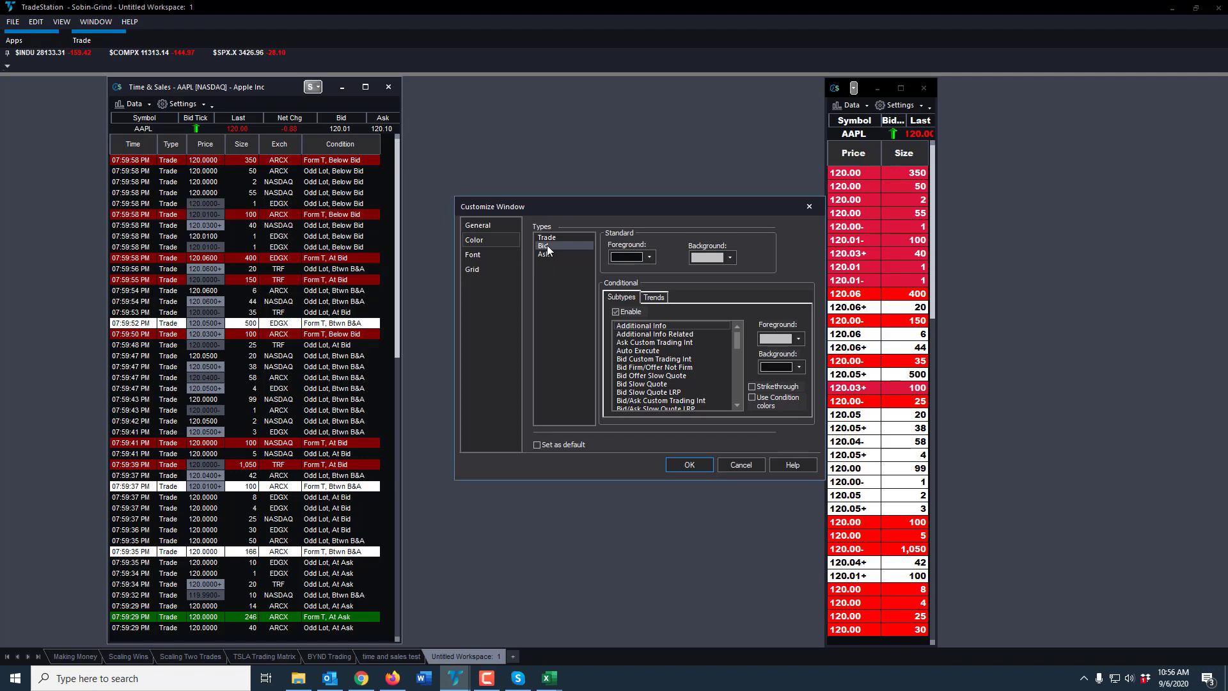
pyautogui.click(544, 256)
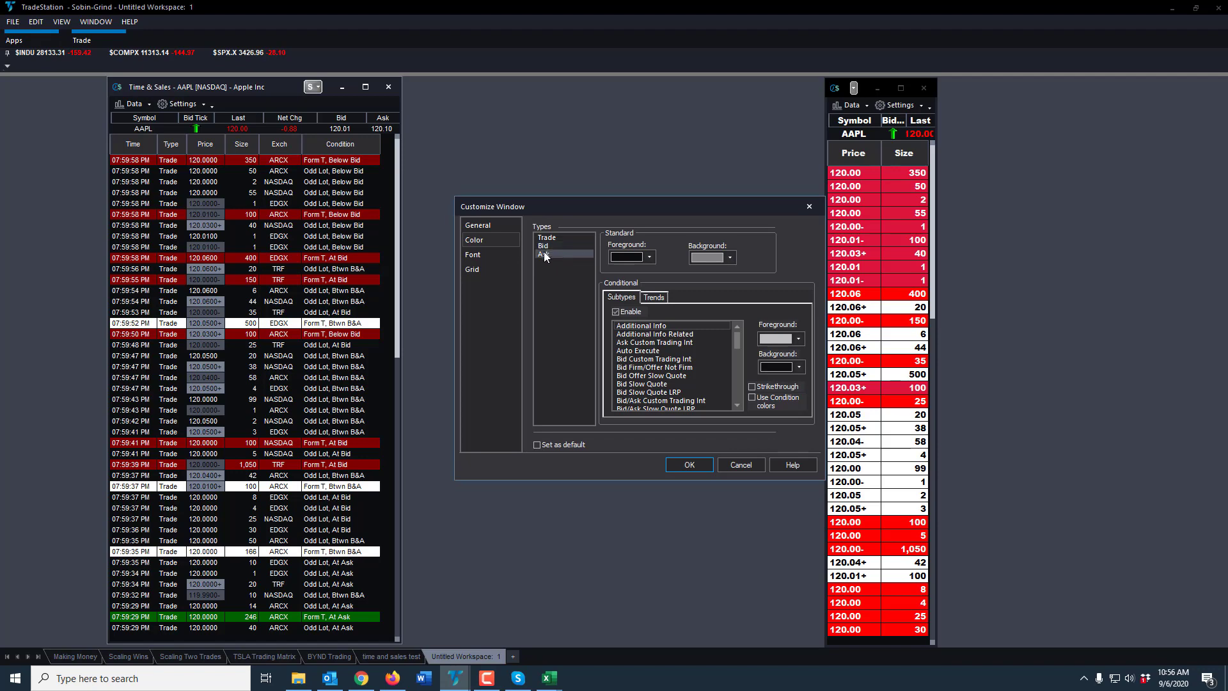
pyautogui.click(548, 248)
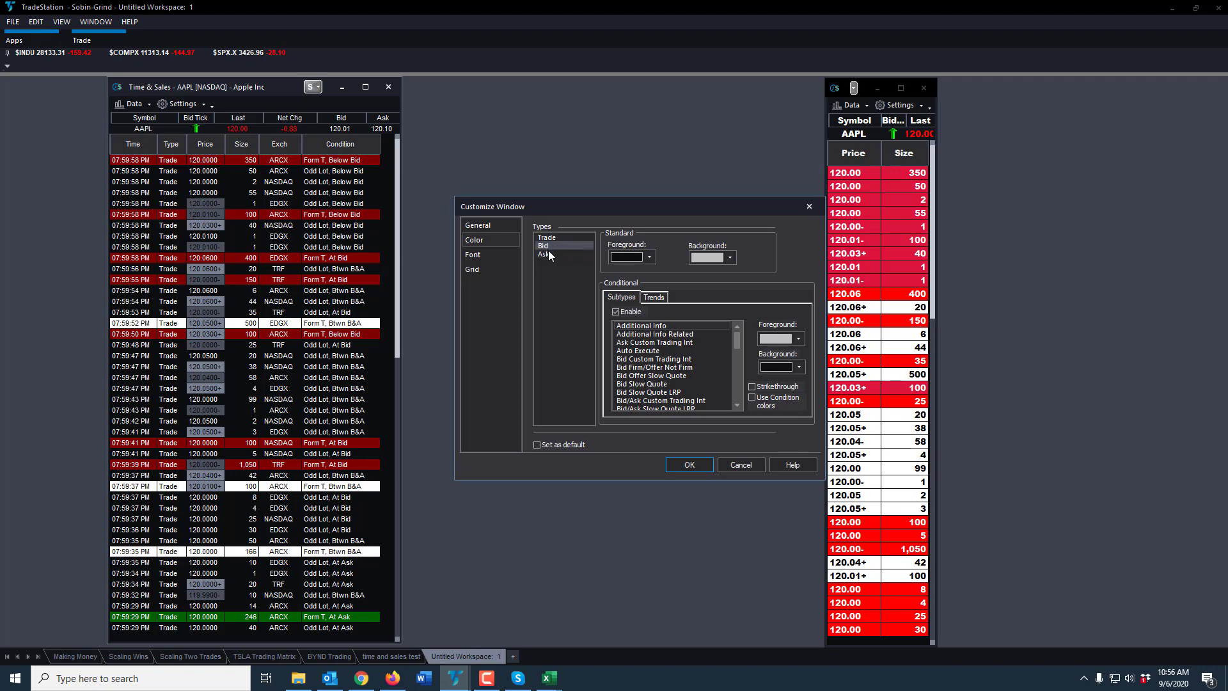
pyautogui.click(616, 312)
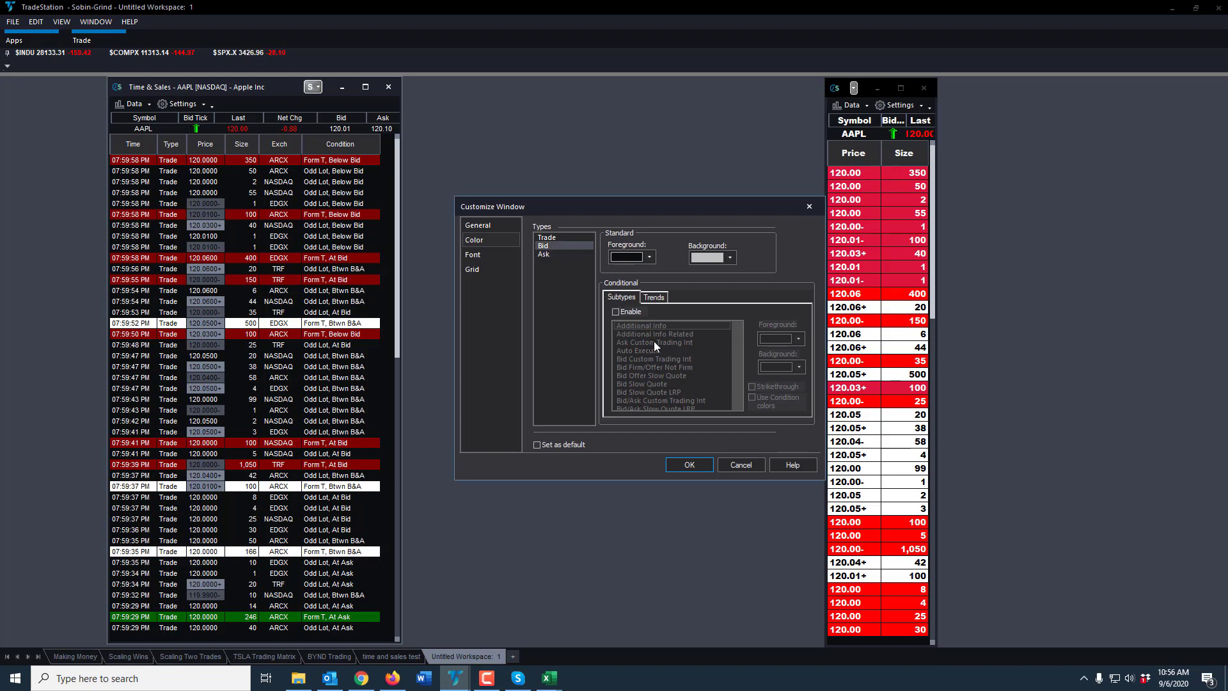
pyautogui.click(616, 311)
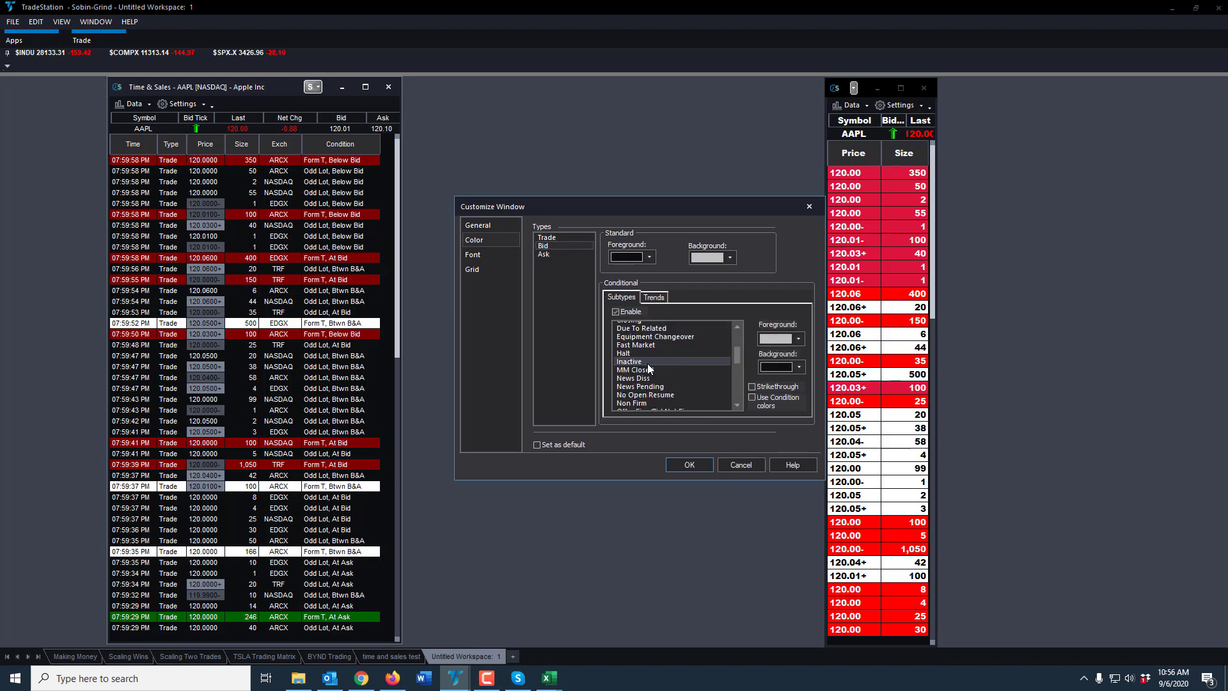
pyautogui.scroll(-10, 646, 364)
pyautogui.scroll(10, 642, 359)
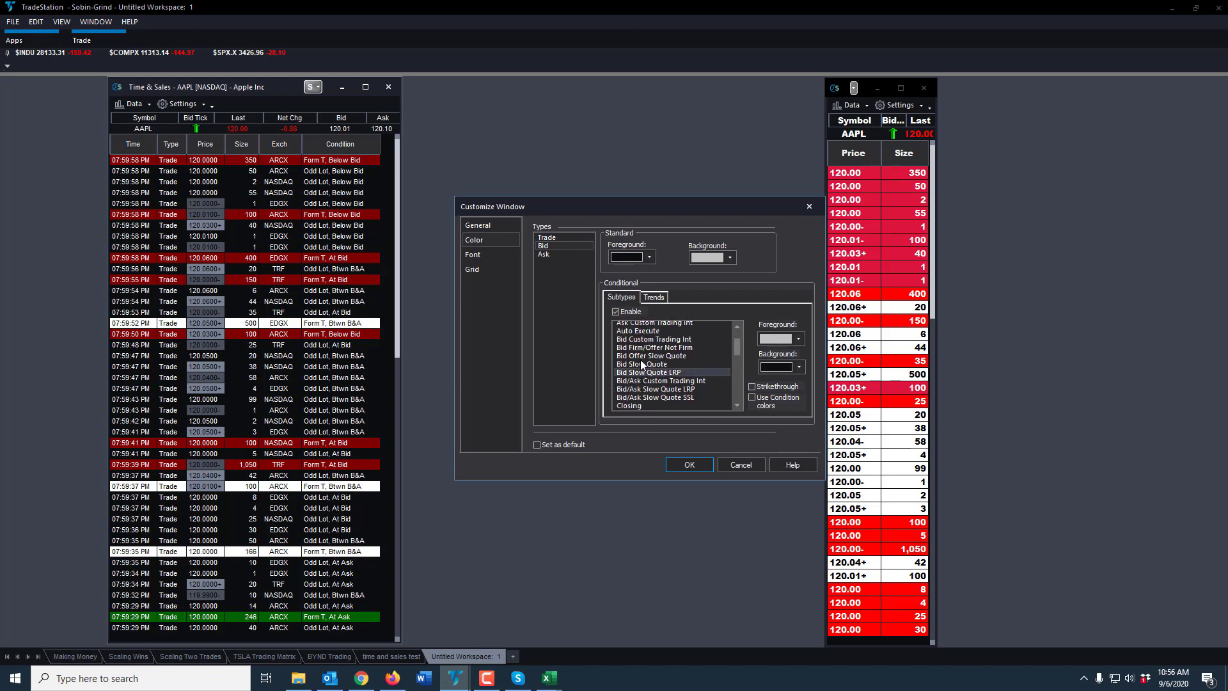
pyautogui.click(616, 311)
pyautogui.click(649, 297)
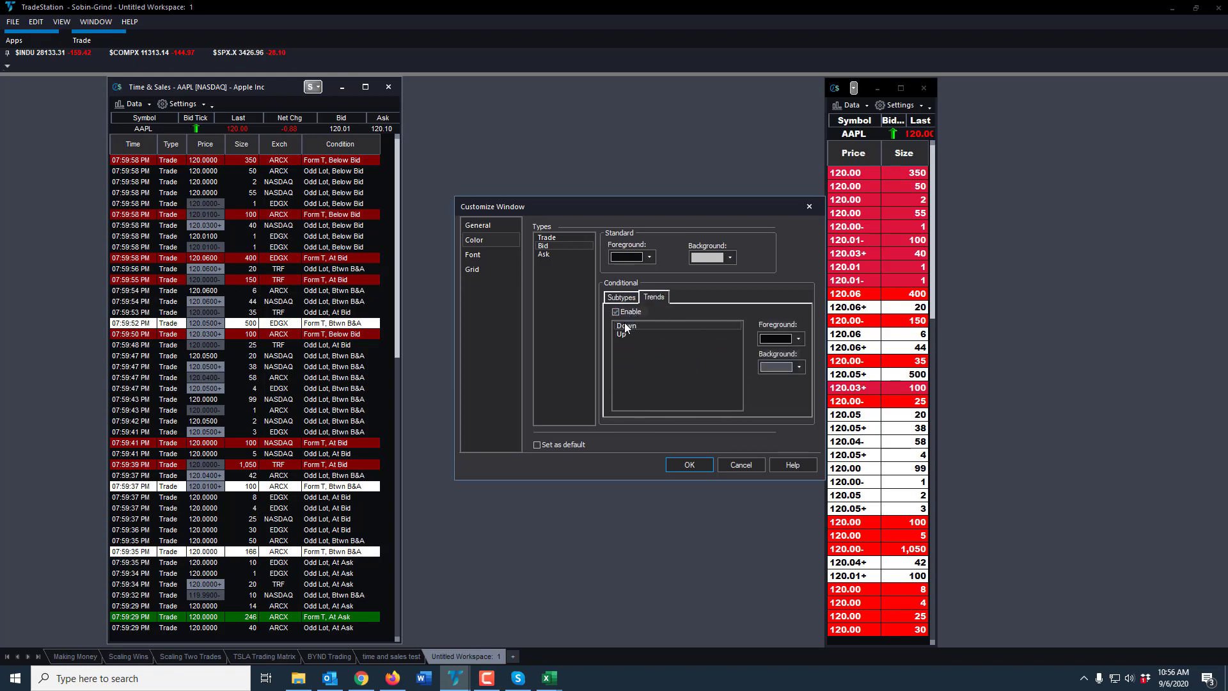
pyautogui.click(616, 311)
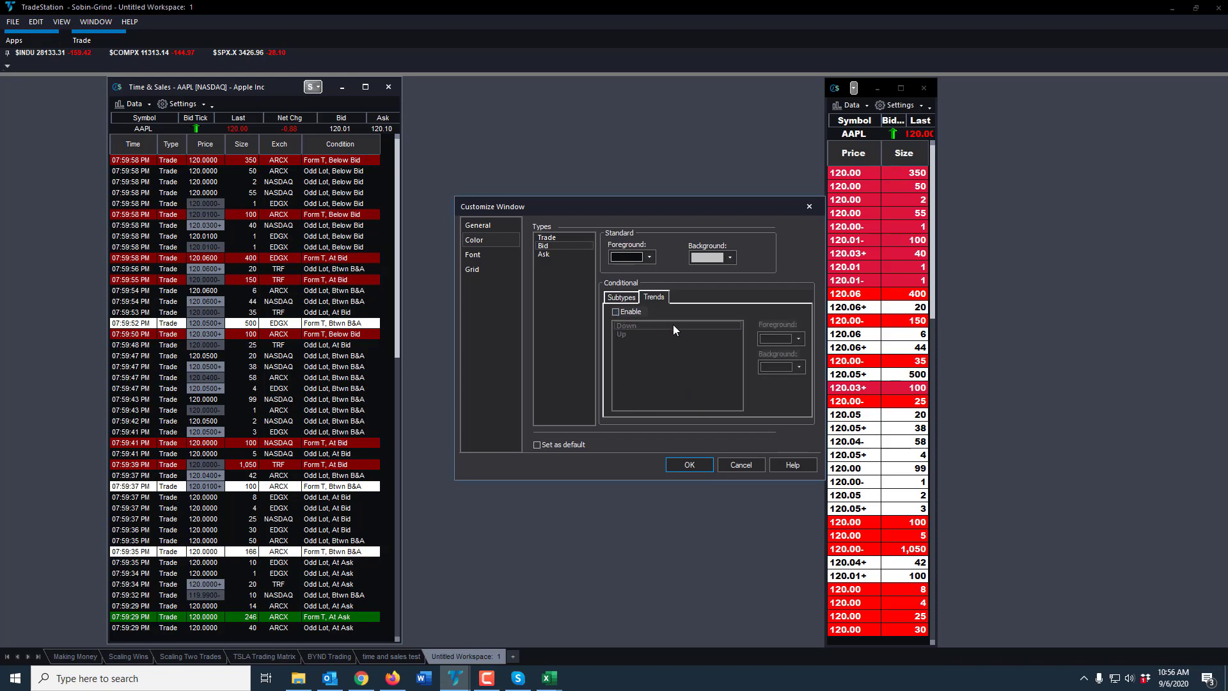
# - Disable the conditional subtype and trend colors for the Ask type and apply the window settings
pyautogui.click(547, 255)
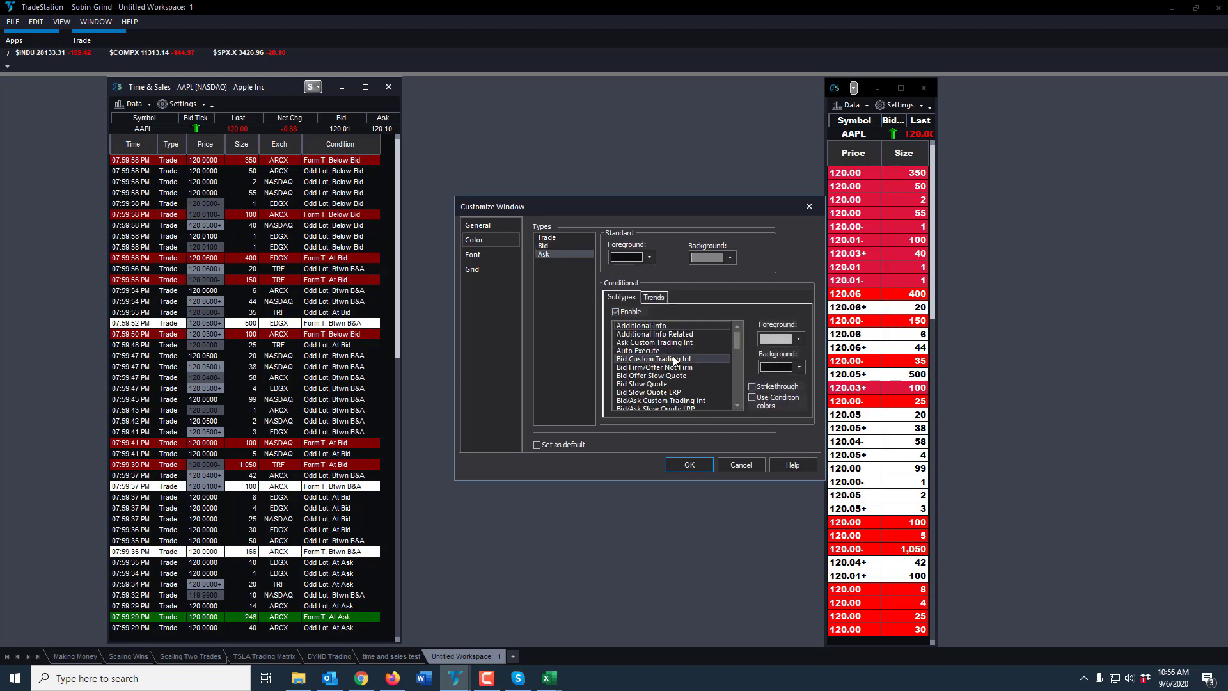
pyautogui.scroll(-5, 654, 358)
pyautogui.scroll(8, 654, 357)
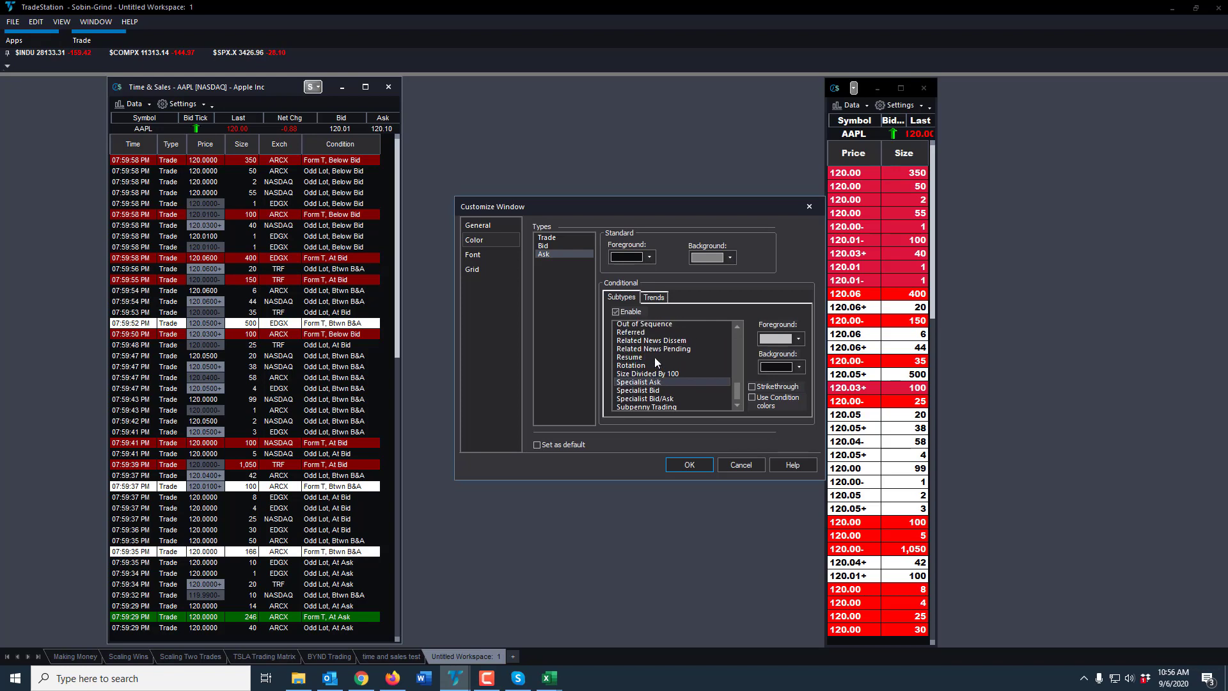
pyautogui.click(654, 297)
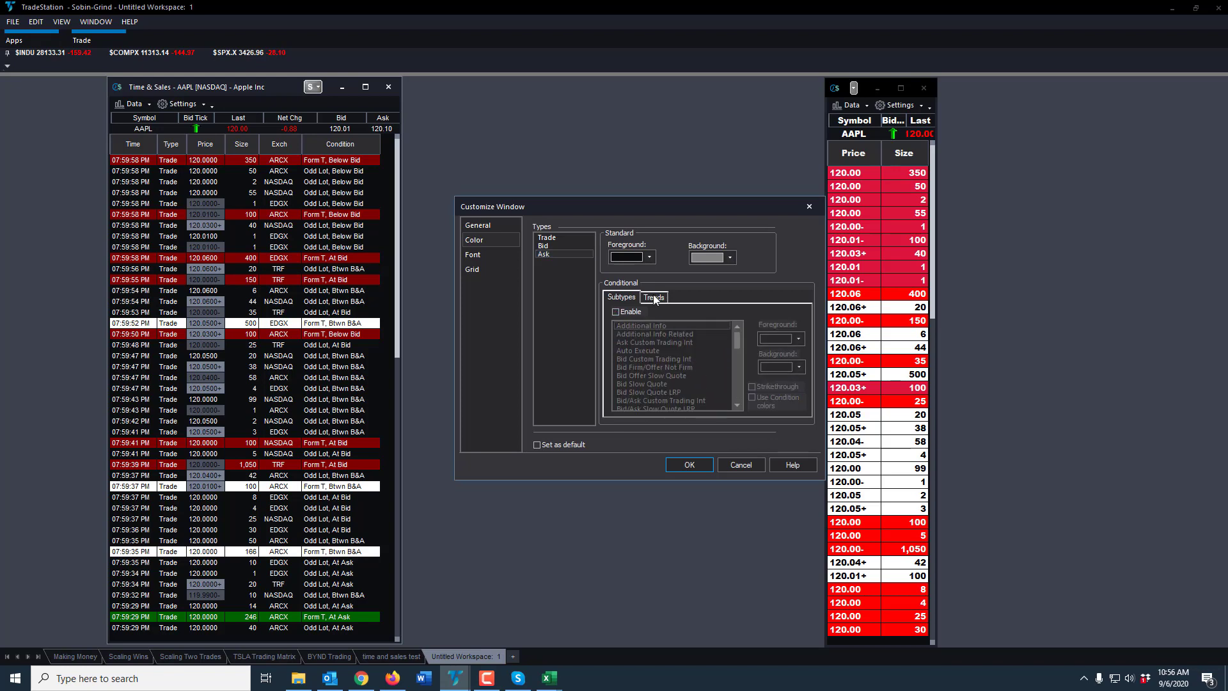
pyautogui.click(615, 311)
pyautogui.click(615, 311)
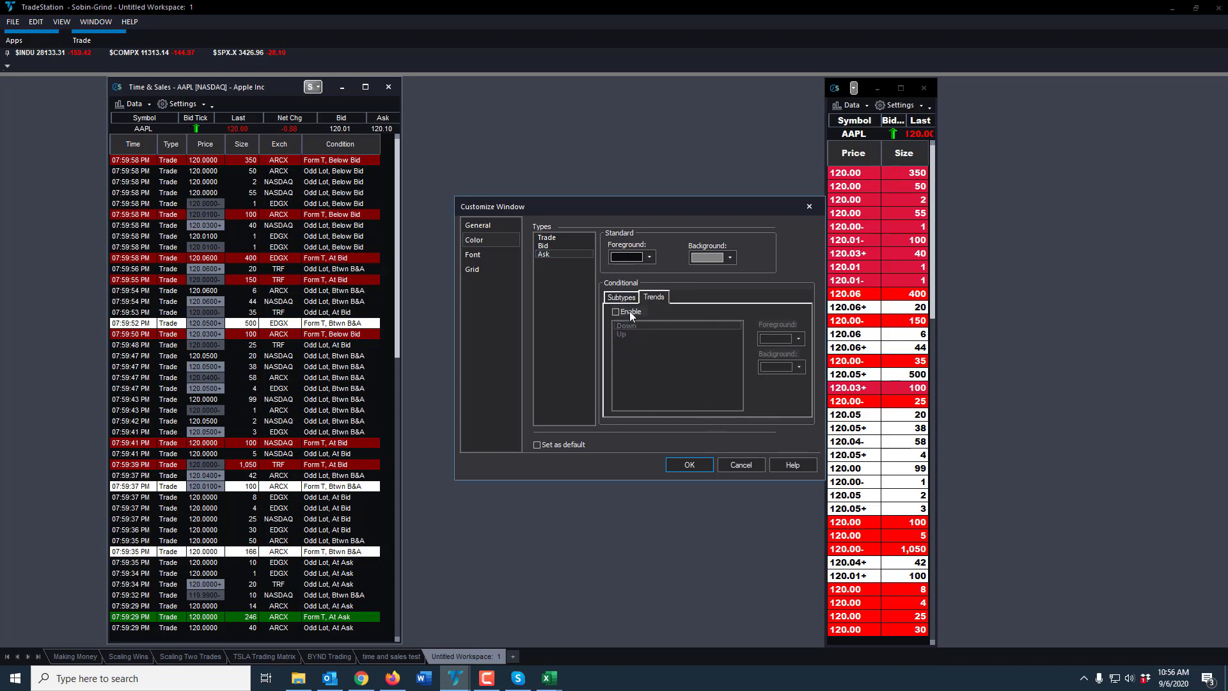
pyautogui.click(692, 463)
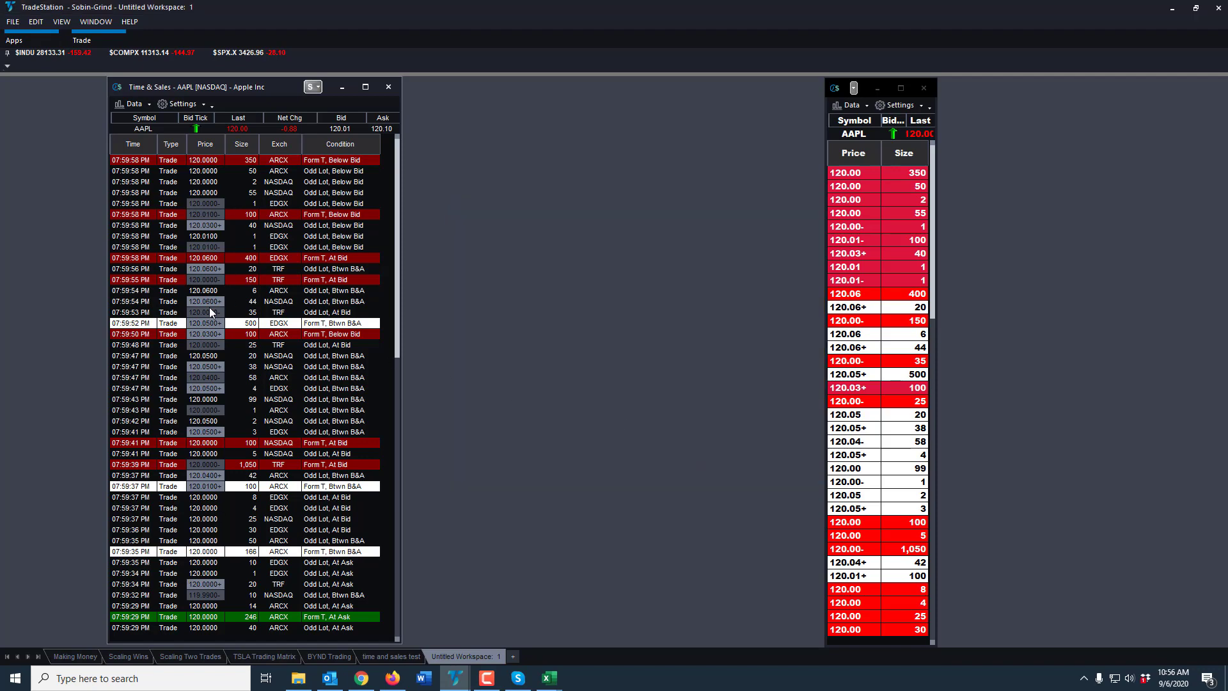
# - Examine the row colors throughout the new window's trade list and review its Trade color settings against the existing window
pyautogui.scroll(-3, 206, 404)
pyautogui.scroll(-12, 206, 404)
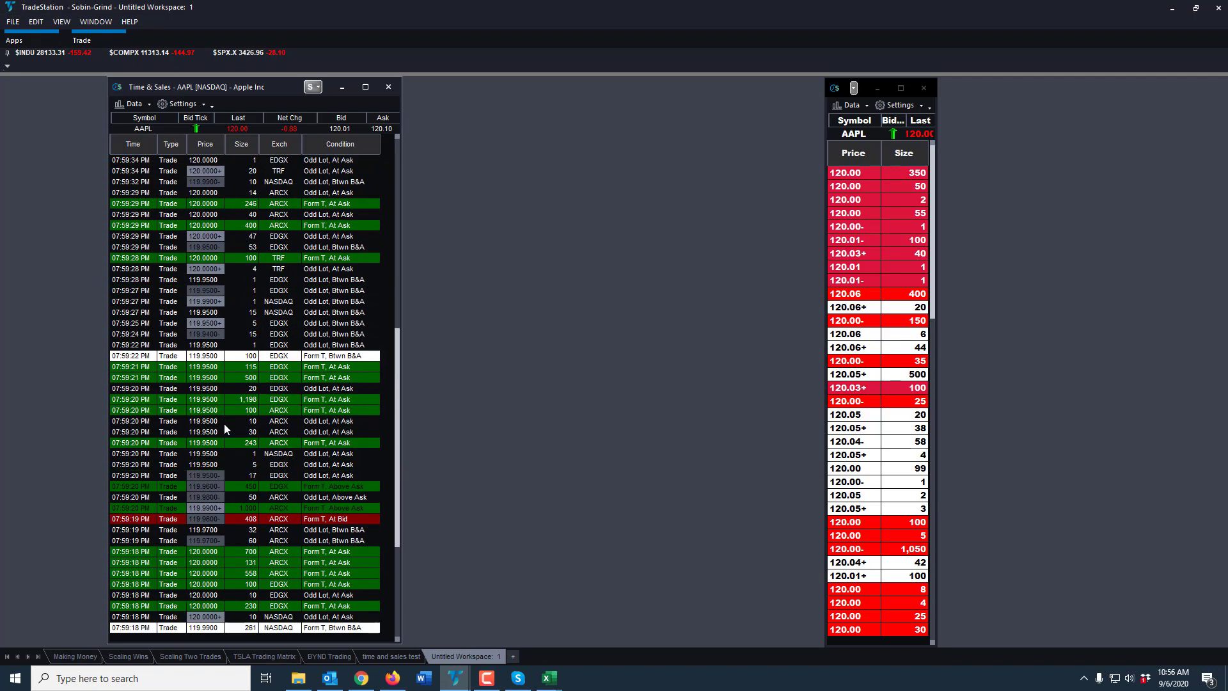
pyautogui.scroll(4, 228, 441)
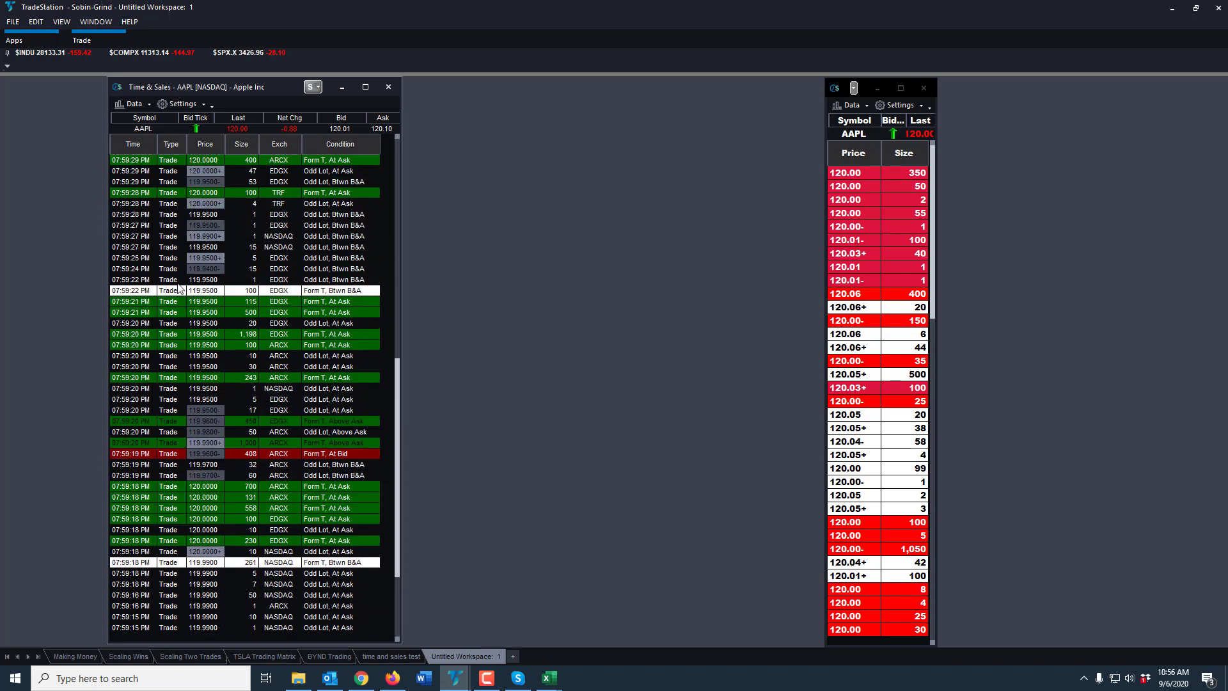
pyautogui.scroll(12, 187, 353)
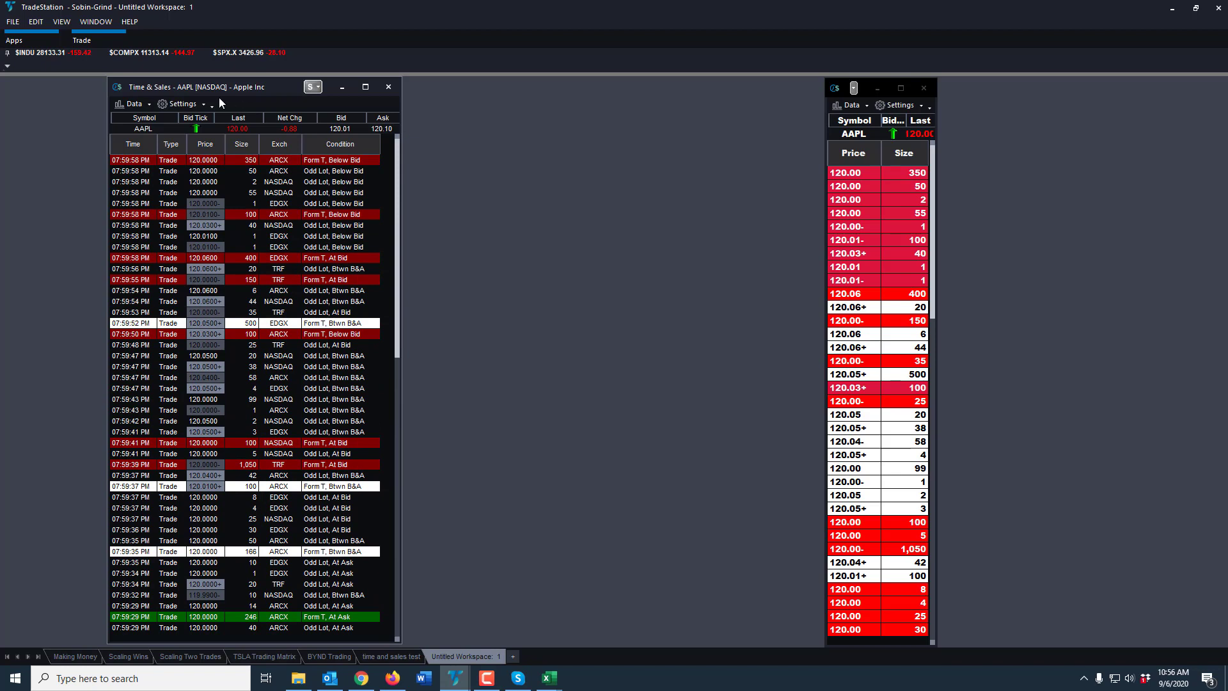
pyautogui.click(184, 106)
pyautogui.click(201, 147)
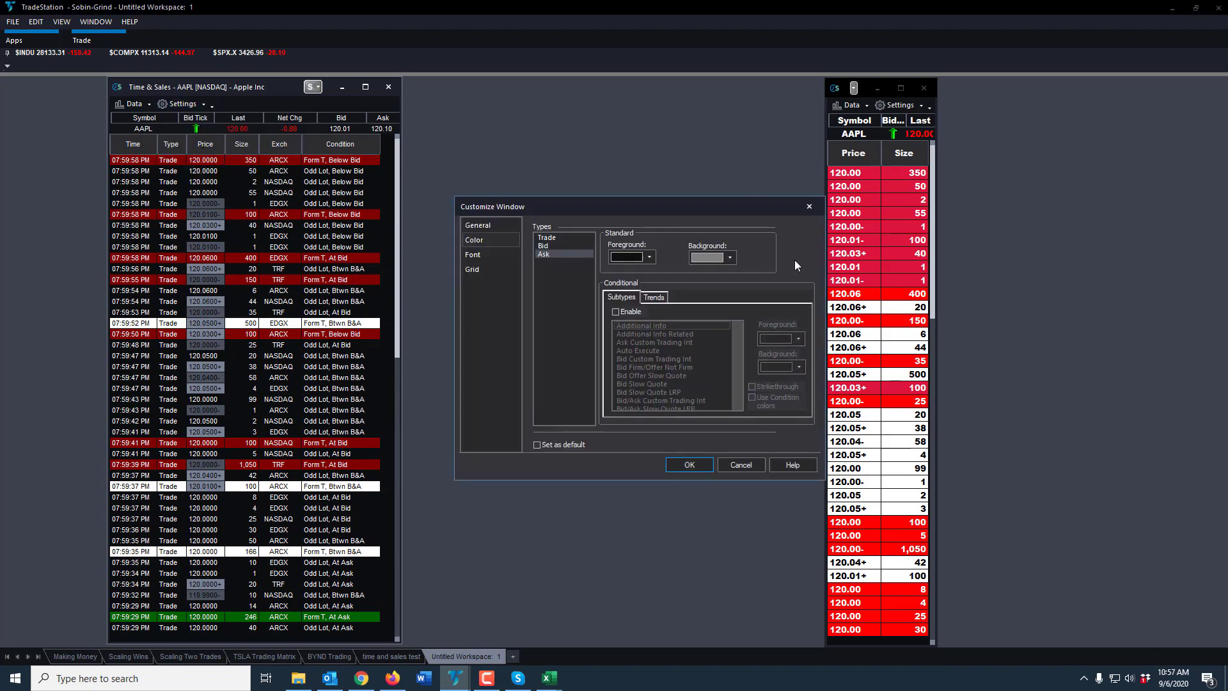
pyautogui.click(552, 238)
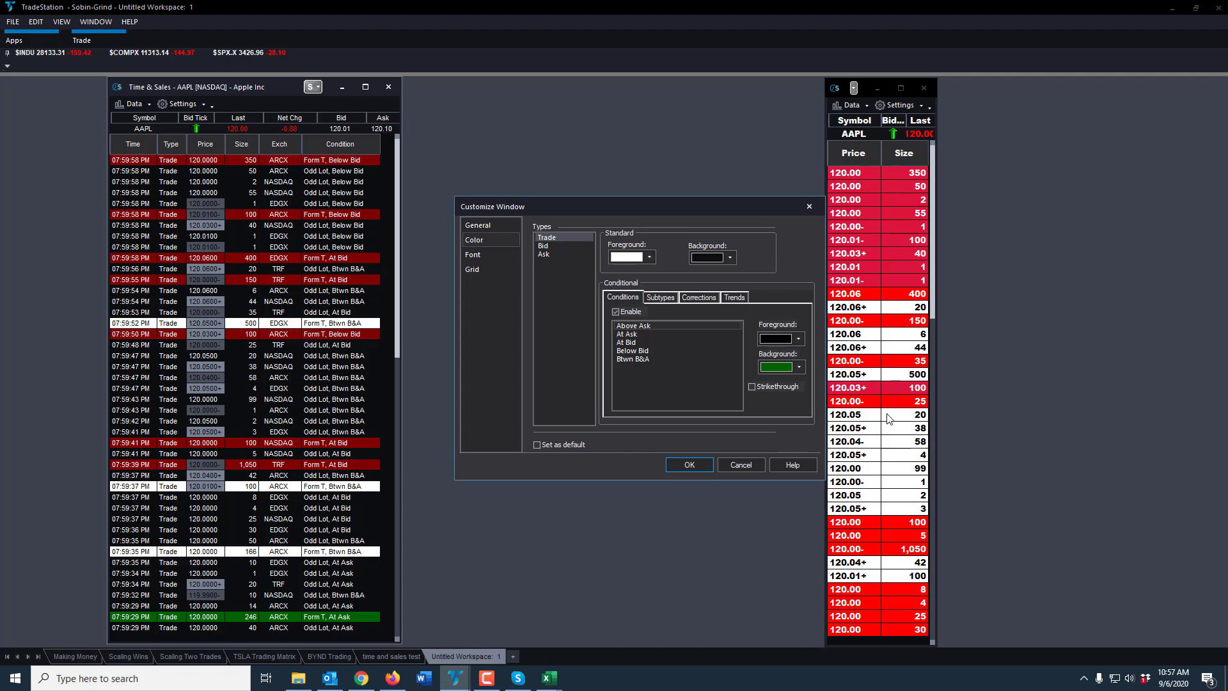
pyautogui.click(742, 463)
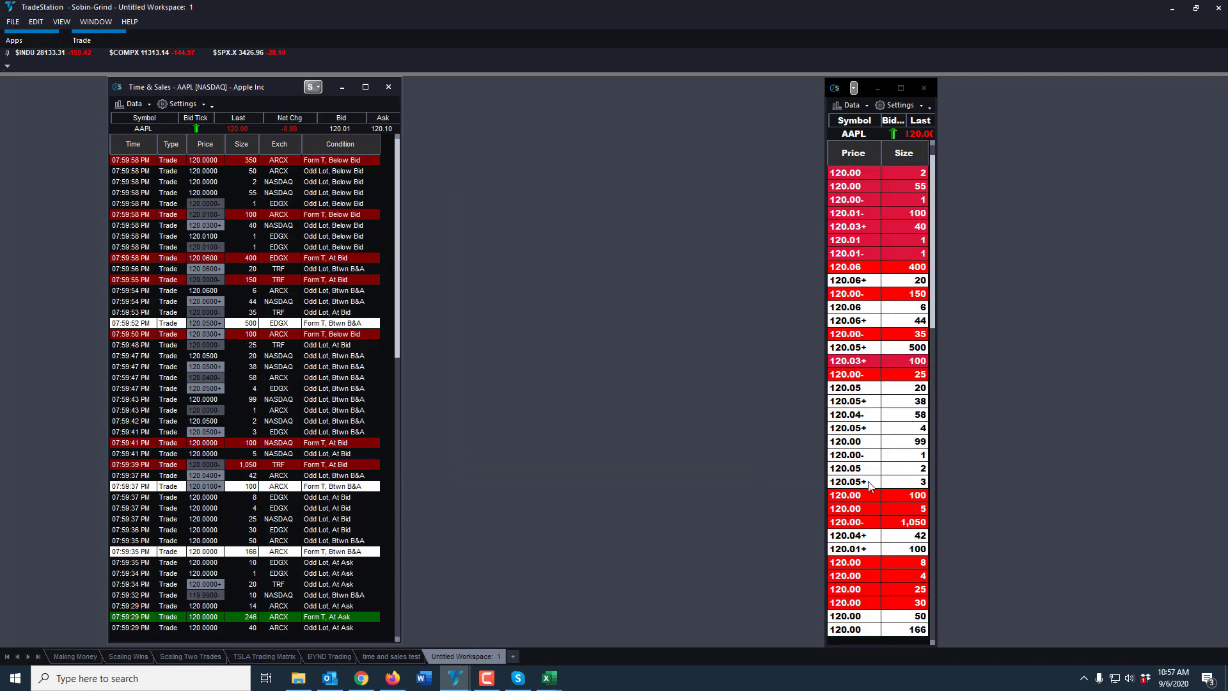
# - In the new window's color settings, disable the conditional subtype colors for the Trade type
pyautogui.click(181, 104)
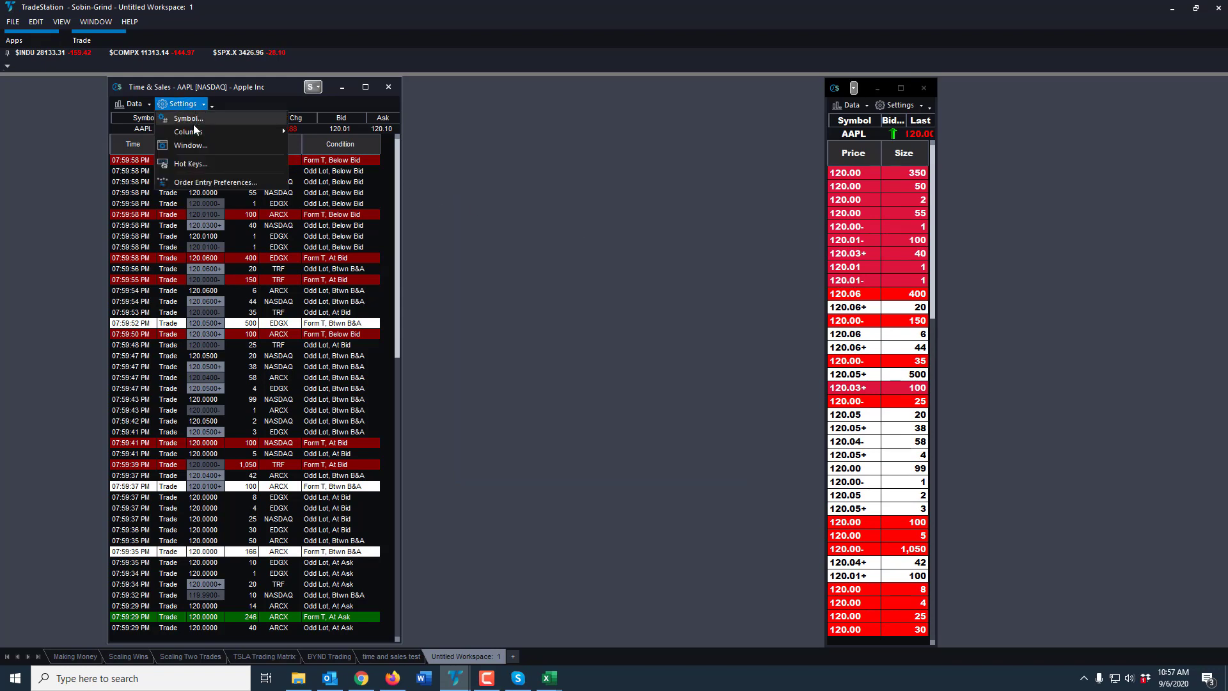
pyautogui.click(201, 149)
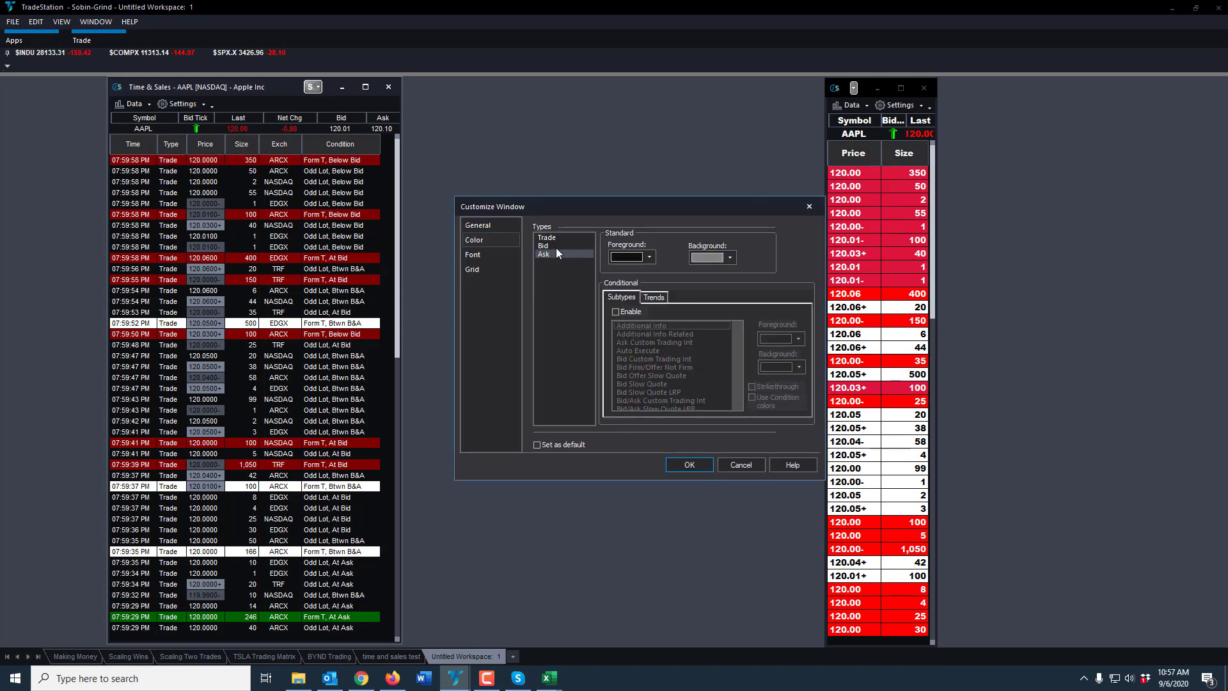
pyautogui.click(546, 237)
pyautogui.click(640, 326)
pyautogui.click(662, 297)
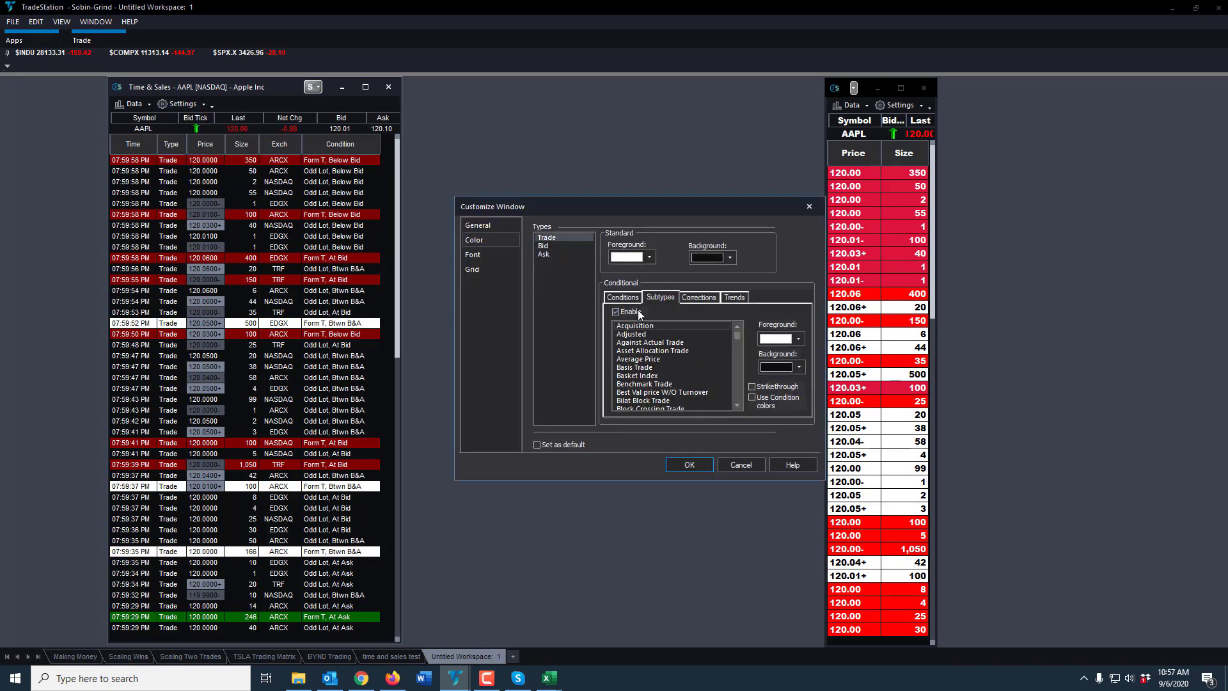
pyautogui.click(618, 312)
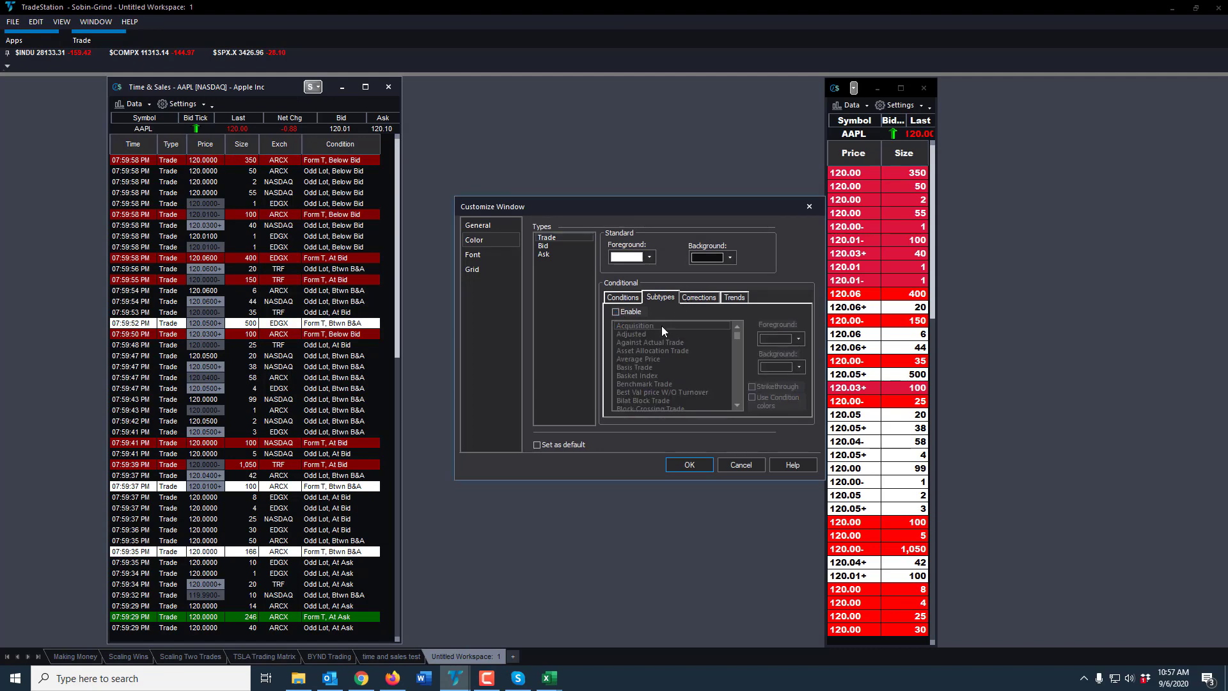
# - Disable the conditional correction and trend colors for the Trade type, apply the window settings and review the trade list's row colors
pyautogui.click(697, 299)
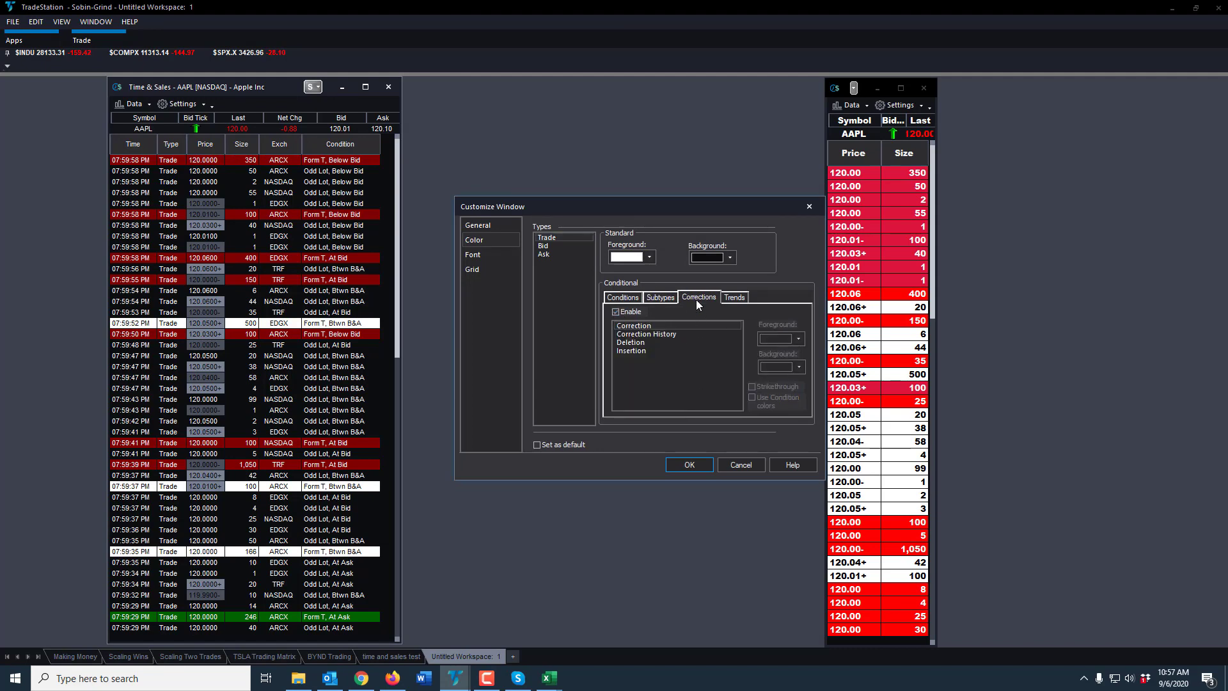
pyautogui.click(616, 310)
pyautogui.click(735, 296)
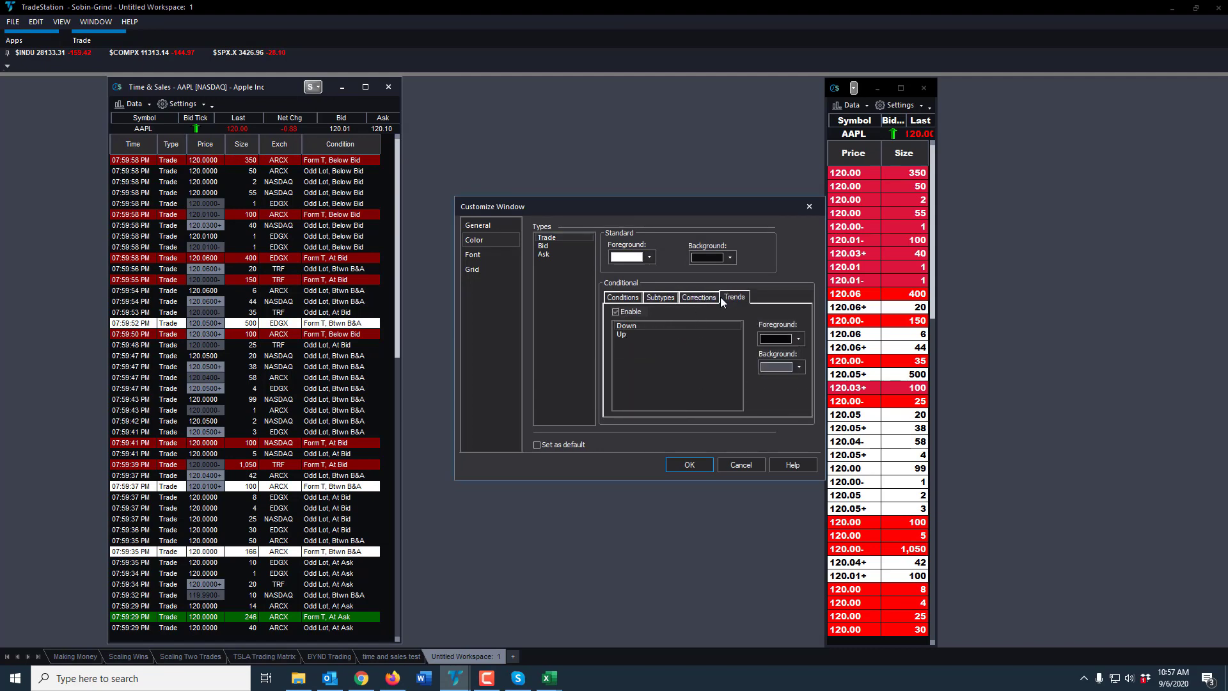
pyautogui.click(615, 311)
pyautogui.click(697, 462)
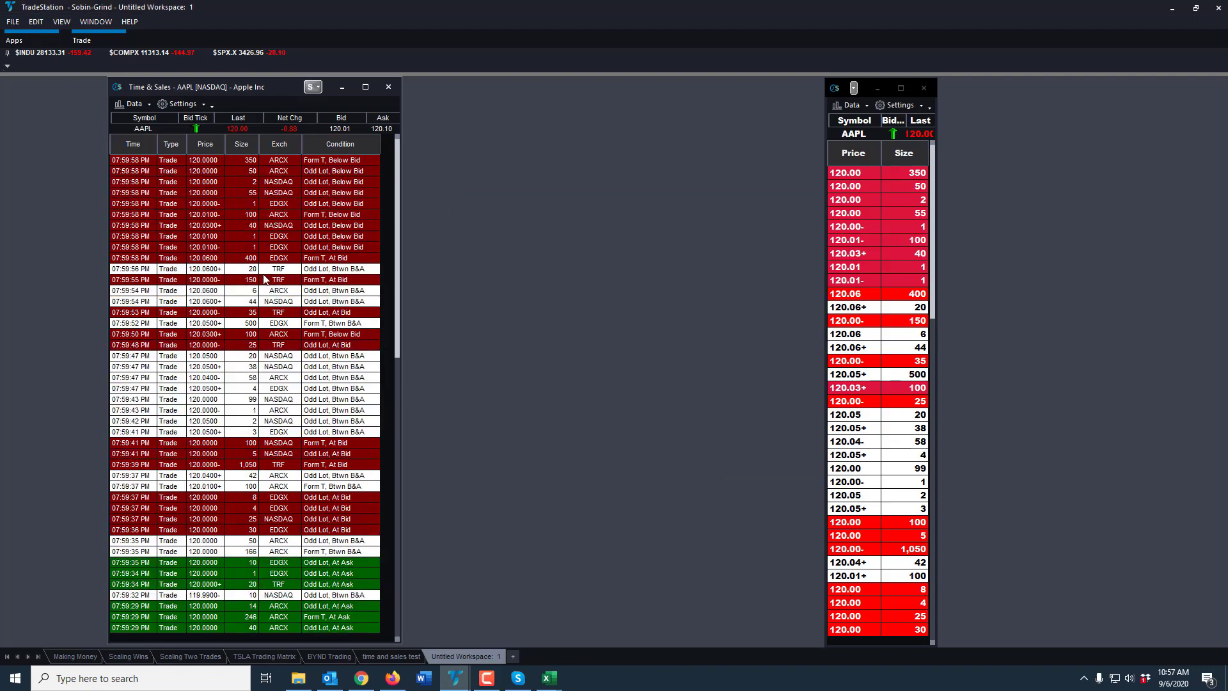
pyautogui.scroll(-9, 261, 276)
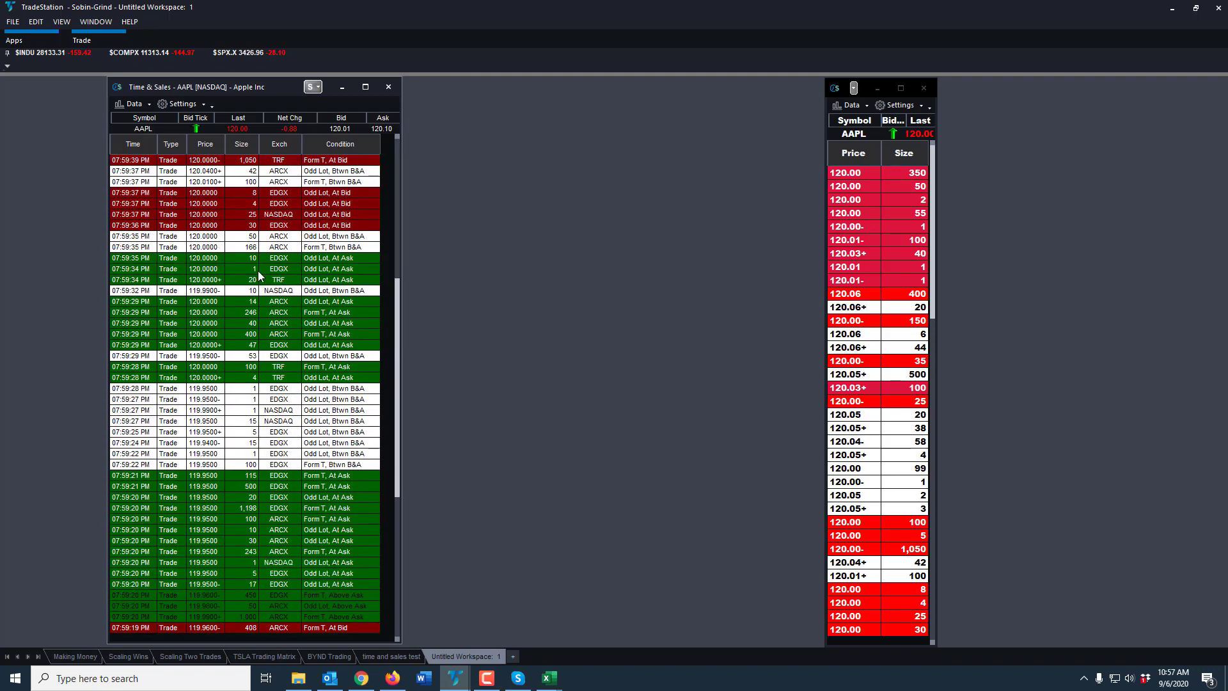
pyautogui.scroll(-9, 258, 277)
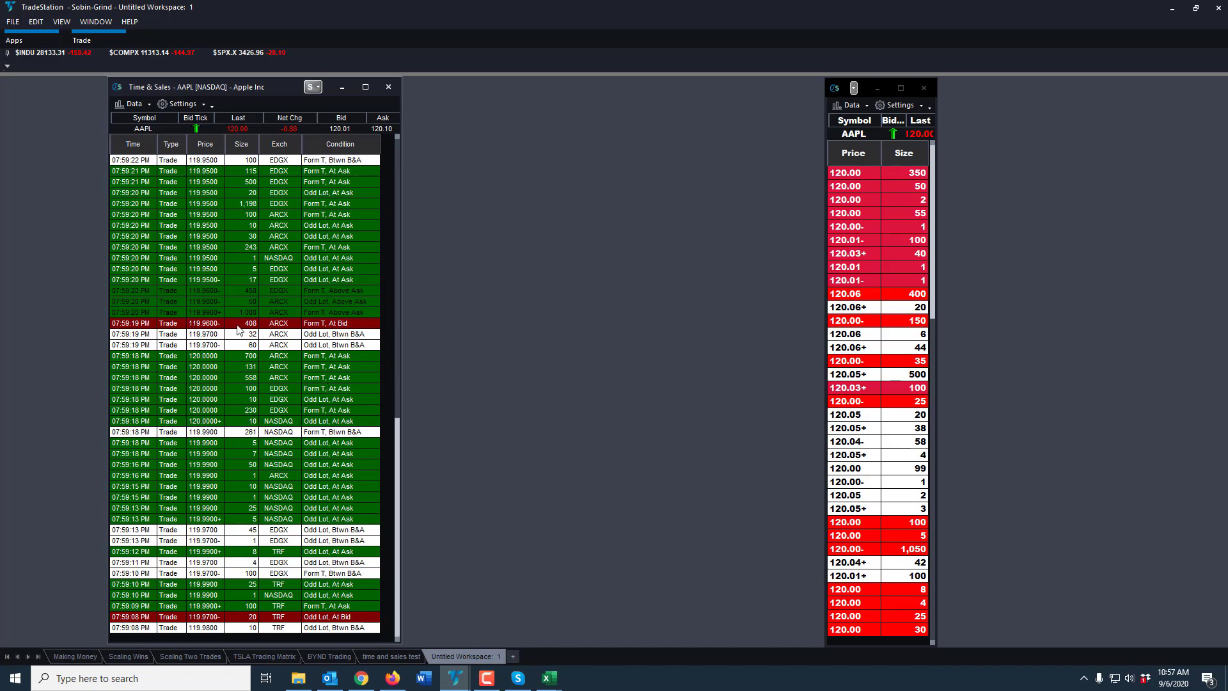
pyautogui.scroll(1, 243, 279)
pyautogui.scroll(15, 243, 279)
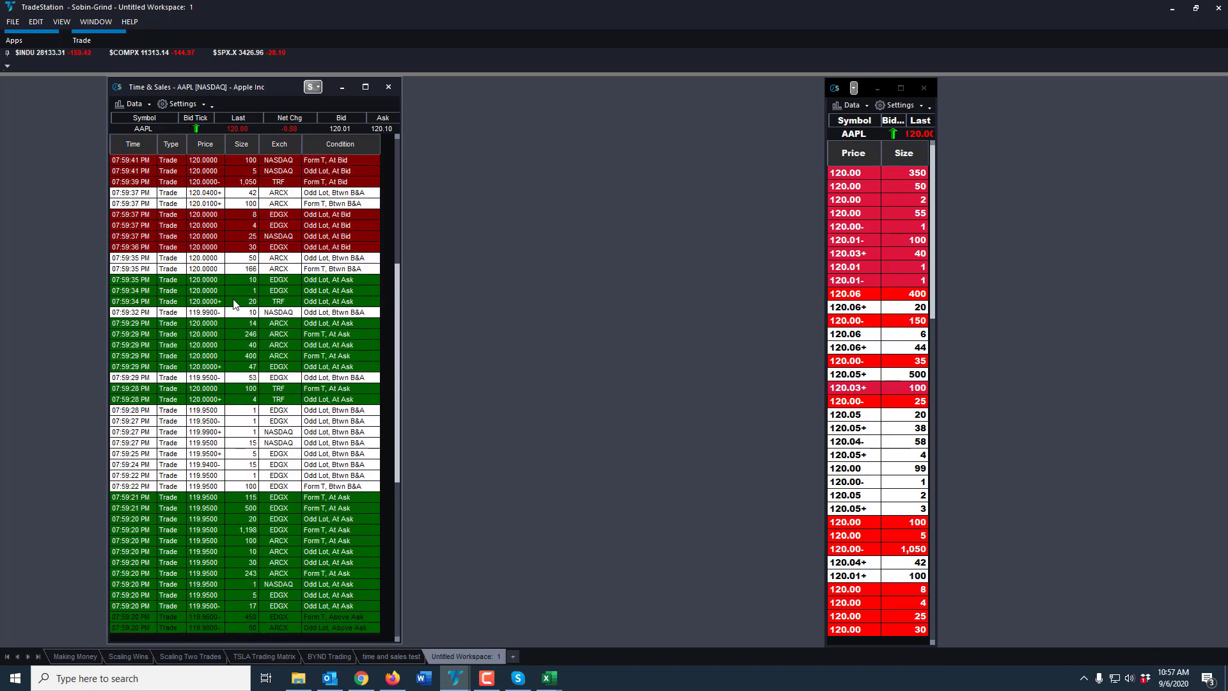
pyautogui.scroll(1, 230, 209)
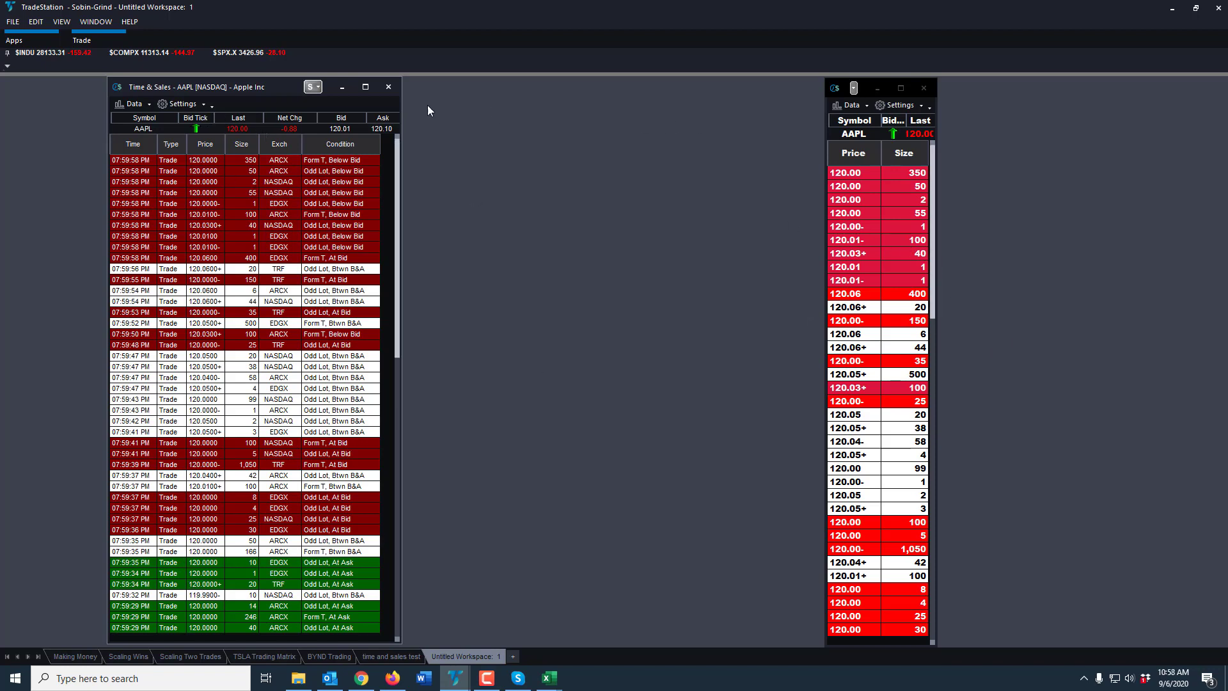
# - Set the new Time & Sales window's font style to Bold and its size to 10
pyautogui.click(190, 105)
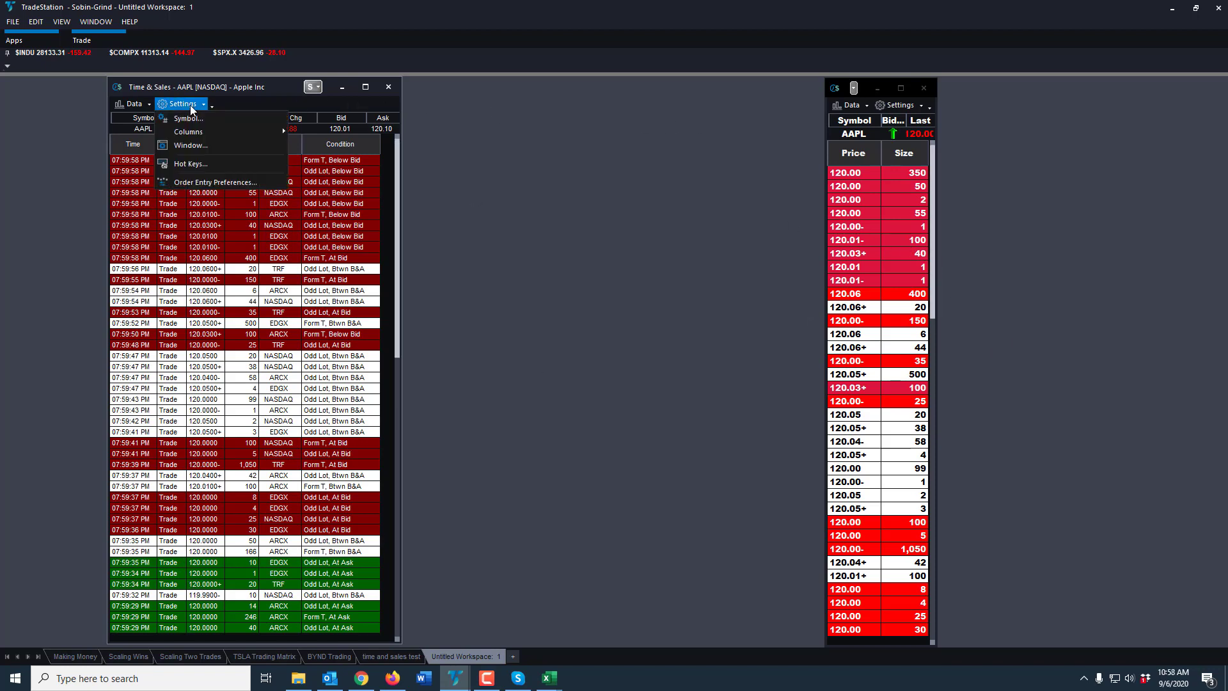
pyautogui.click(203, 148)
pyautogui.click(474, 255)
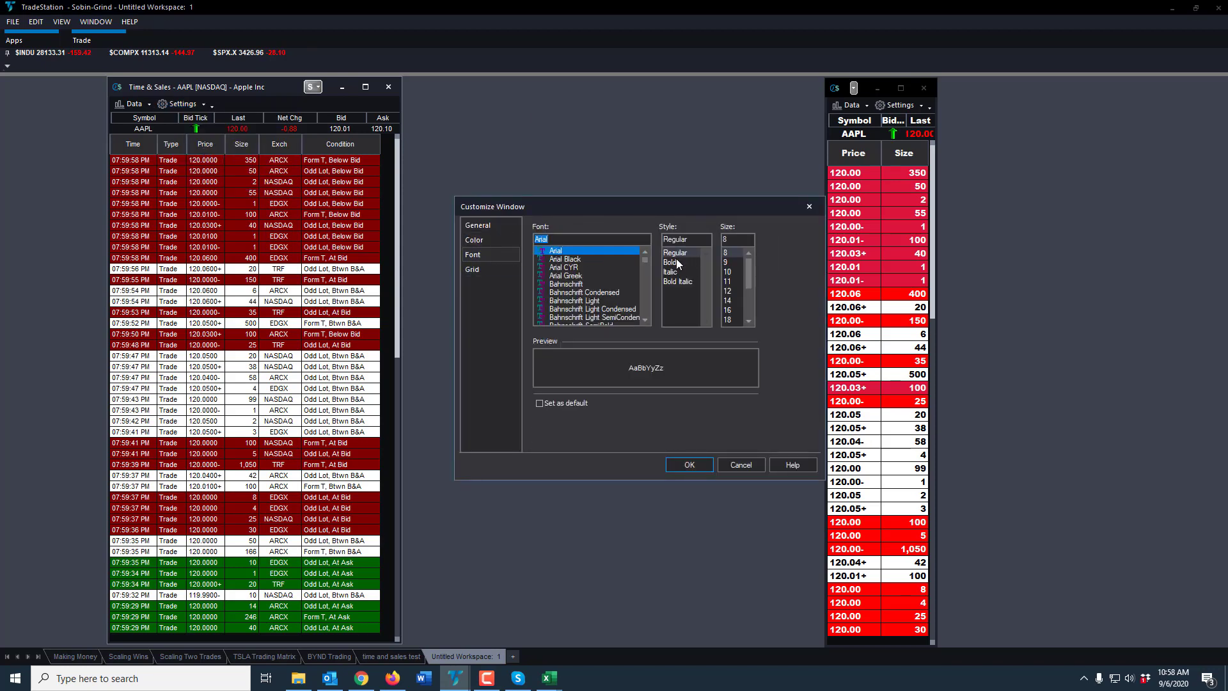
pyautogui.click(675, 262)
pyautogui.click(727, 272)
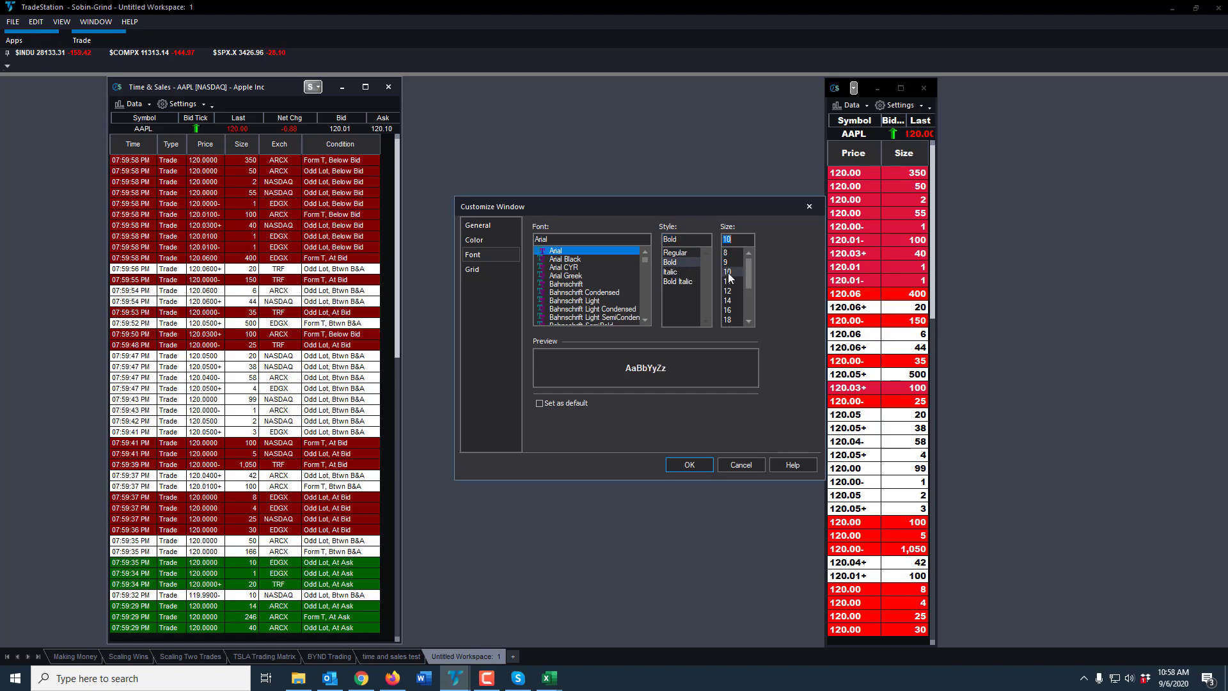
pyautogui.click(688, 465)
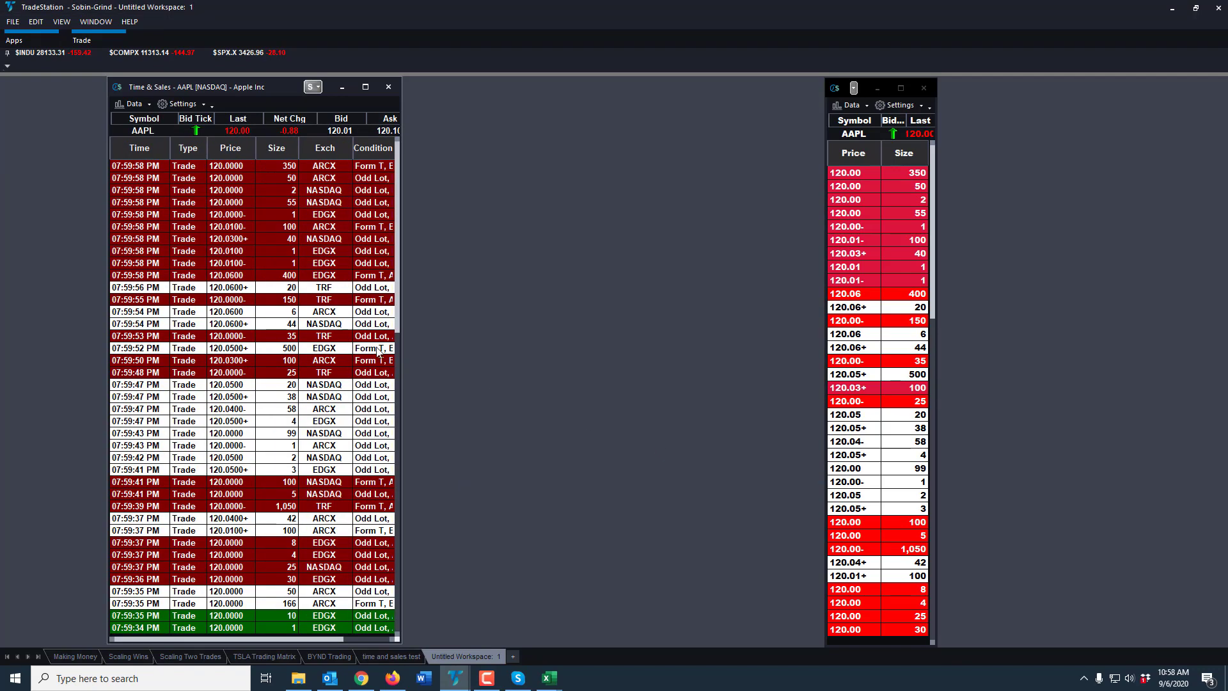
# - Change the new window's font to Arial Black at size 11 and check the readability of the trade rows
pyautogui.click(174, 109)
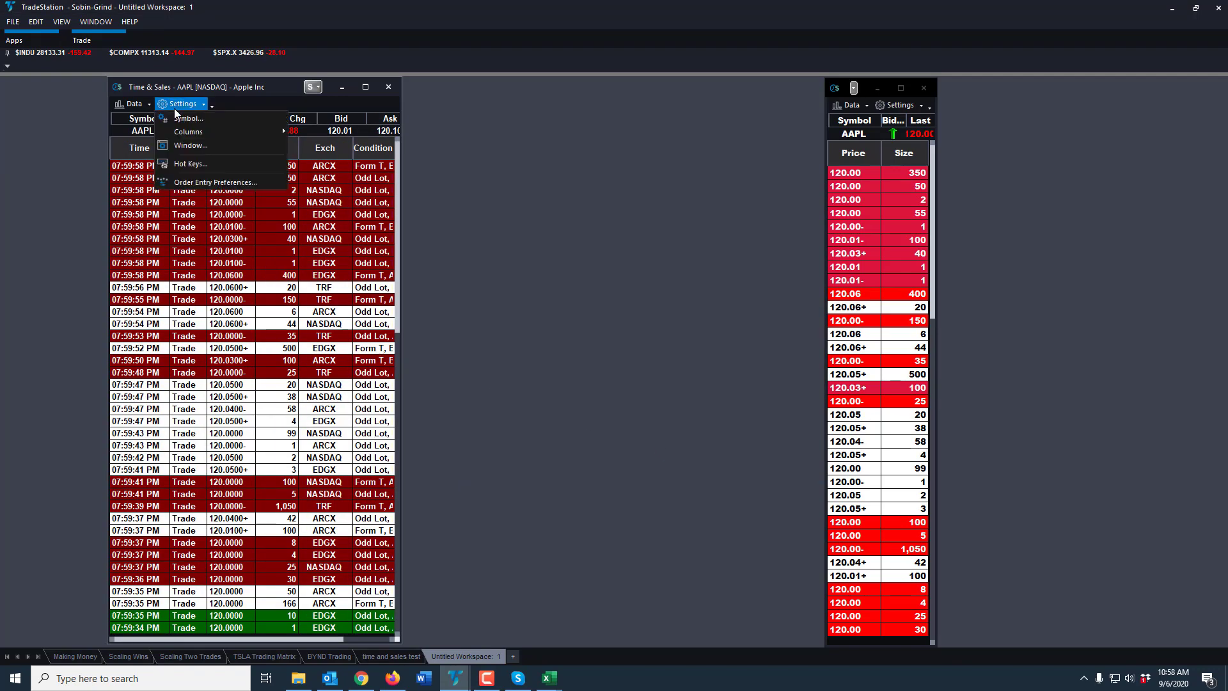
pyautogui.click(202, 151)
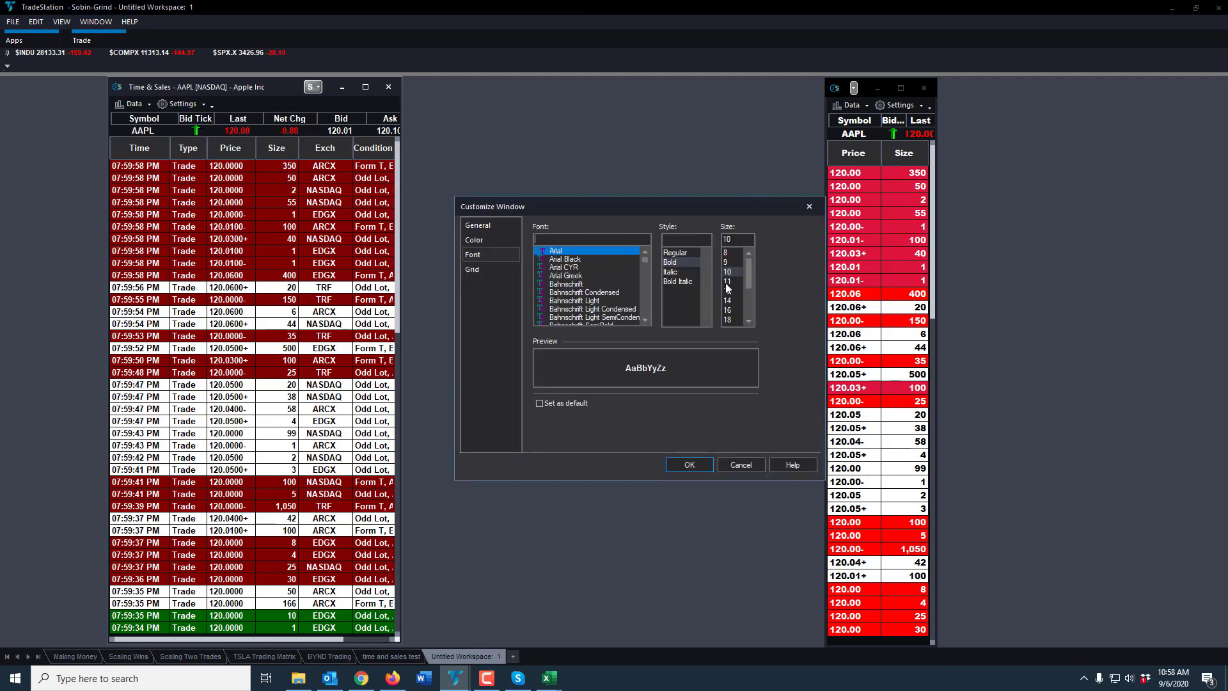
pyautogui.click(569, 259)
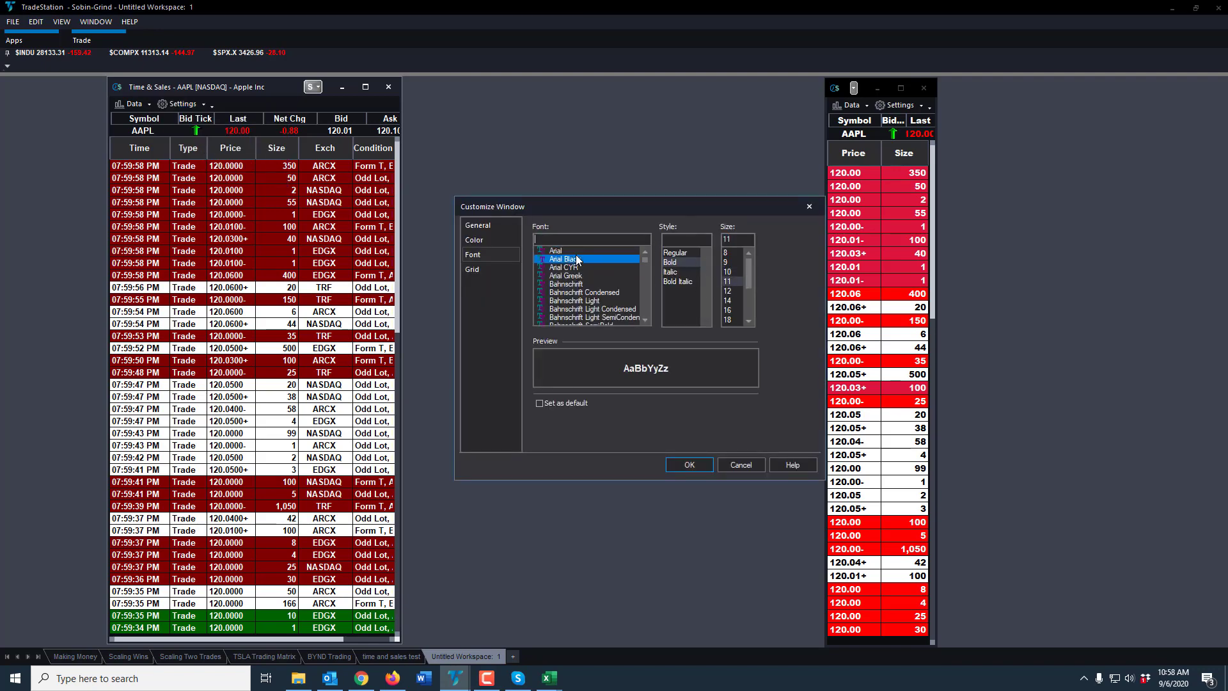
pyautogui.click(690, 465)
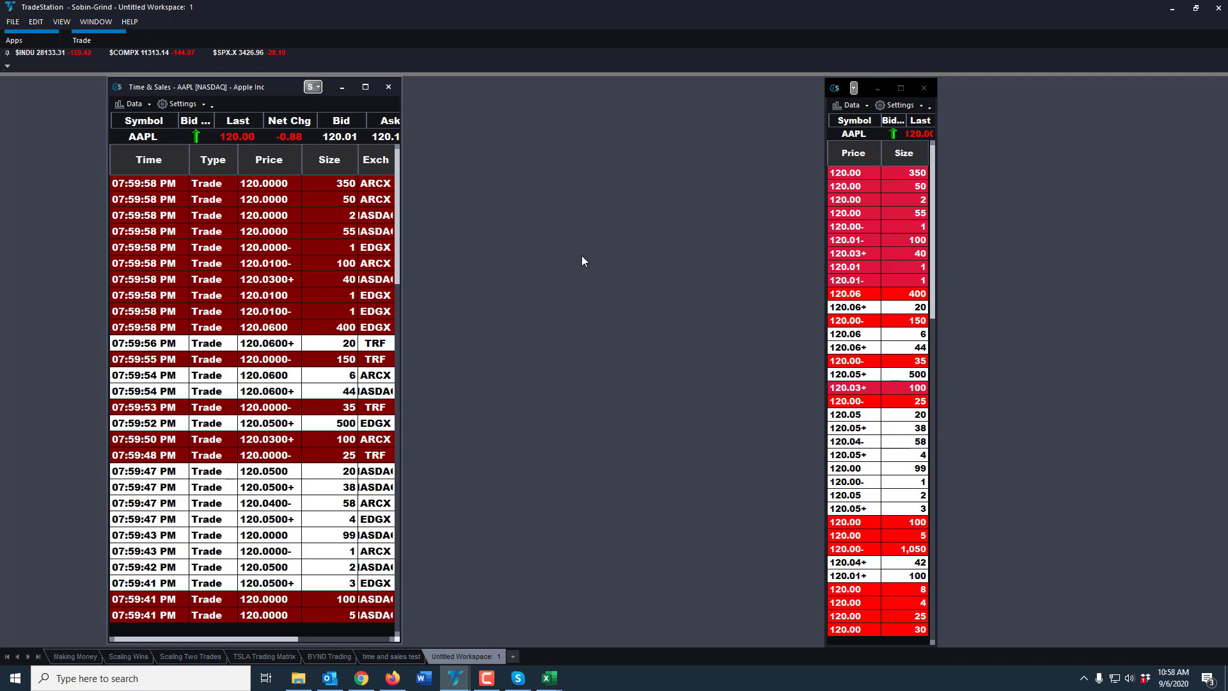
pyautogui.scroll(-10, 239, 288)
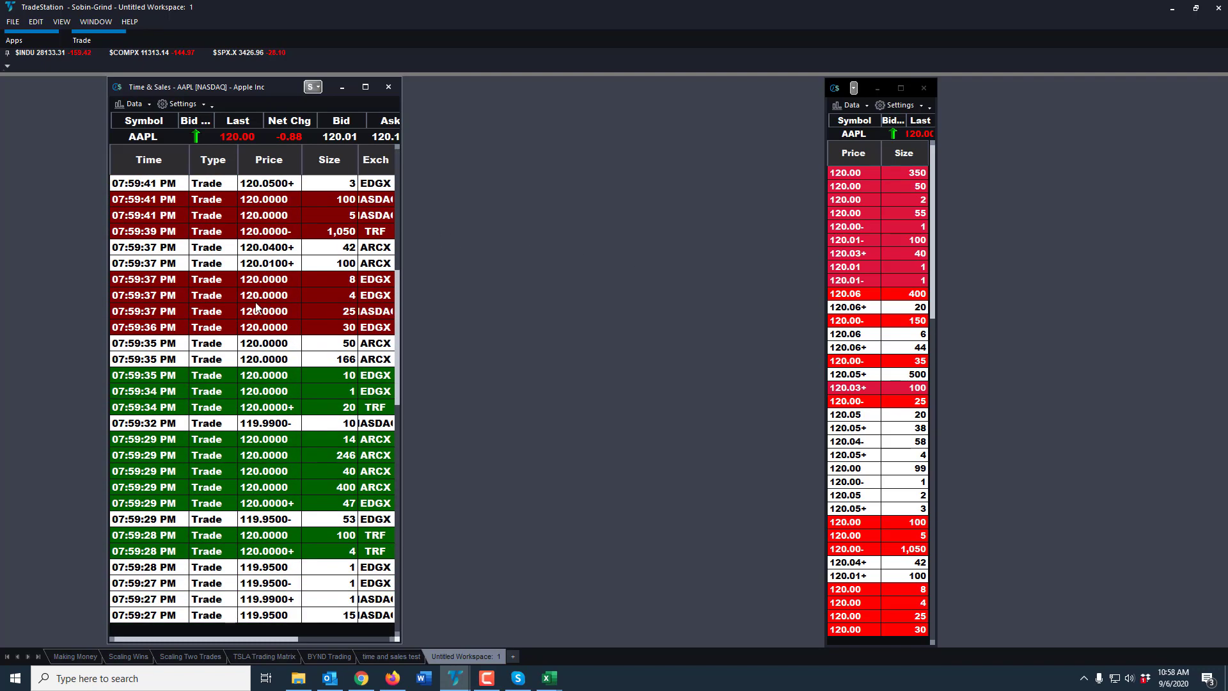
pyautogui.scroll(-6, 257, 313)
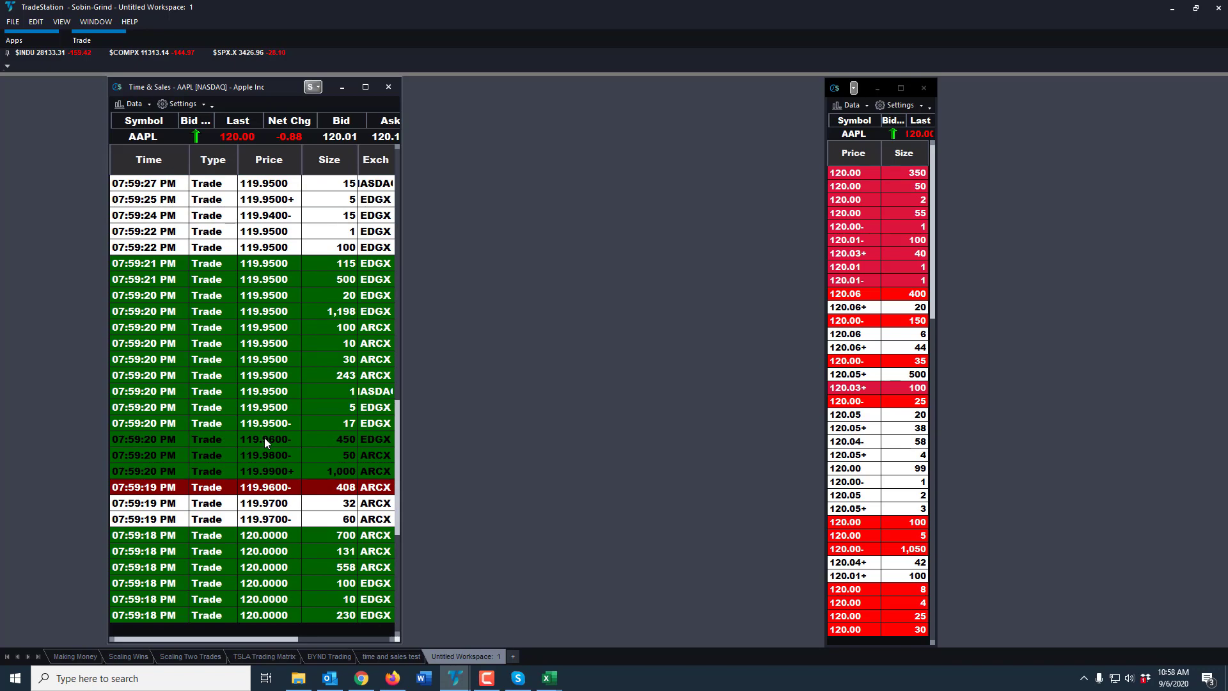
pyautogui.scroll(-3, 264, 438)
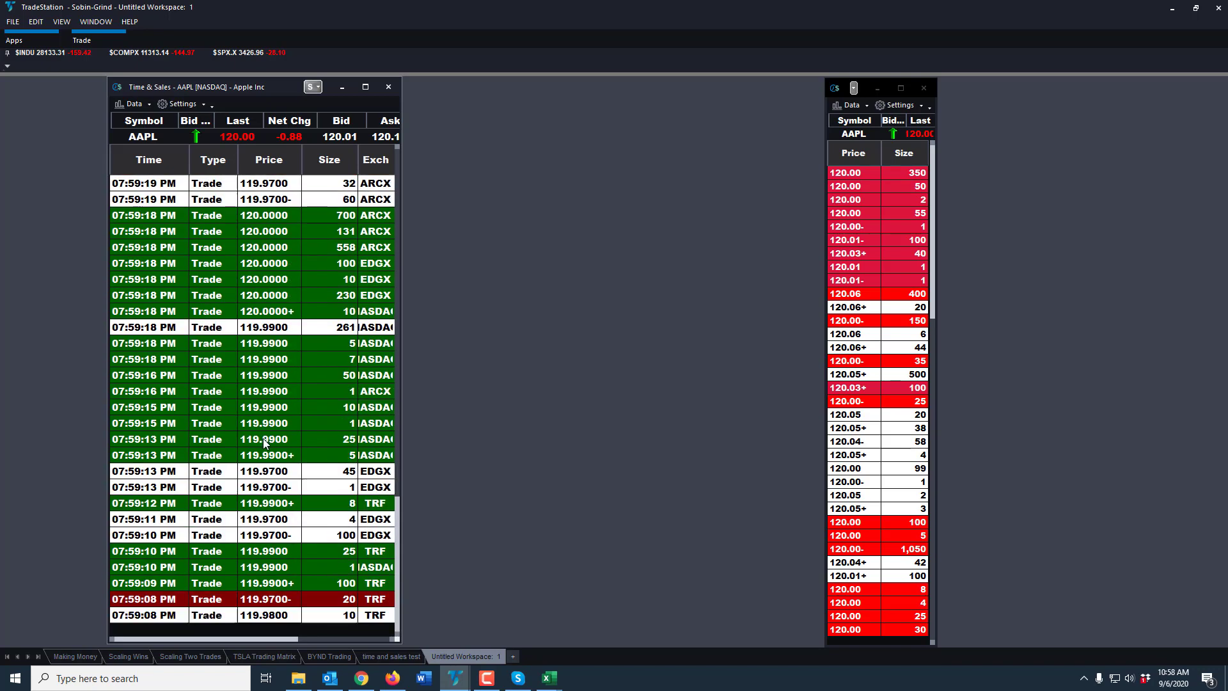
pyautogui.scroll(20, 263, 448)
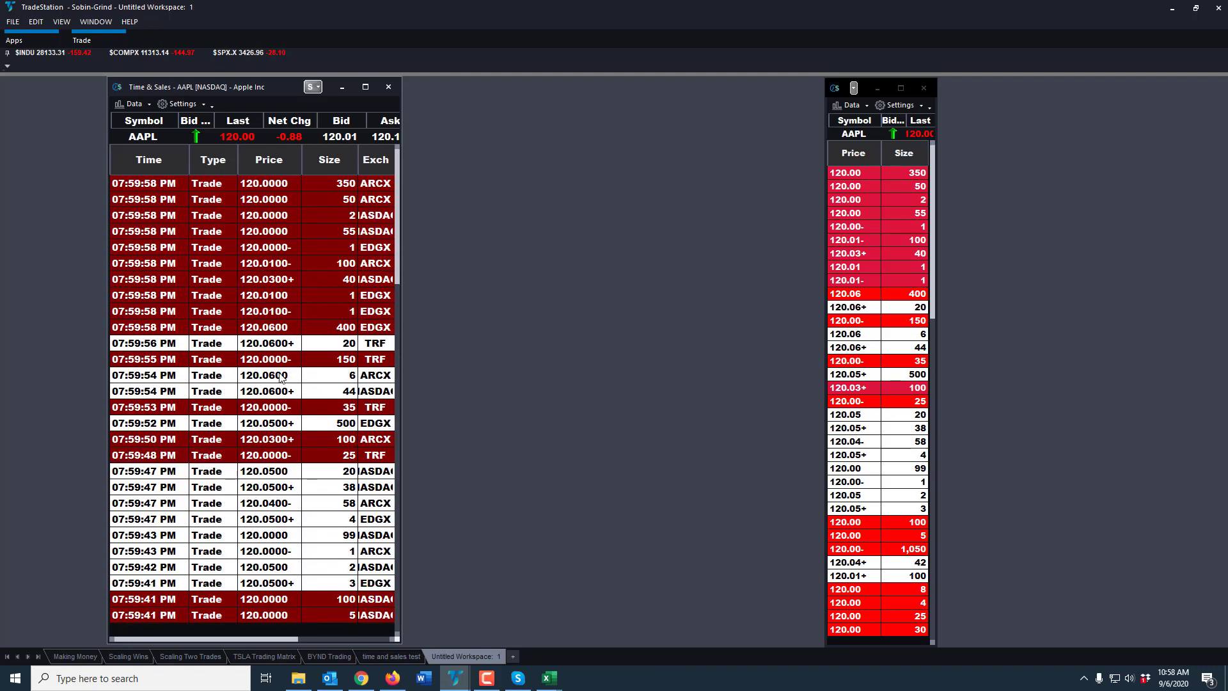
# - In the new window's color settings, set the Trade type's Above Ask foreground to white and check the trade list
pyautogui.click(184, 104)
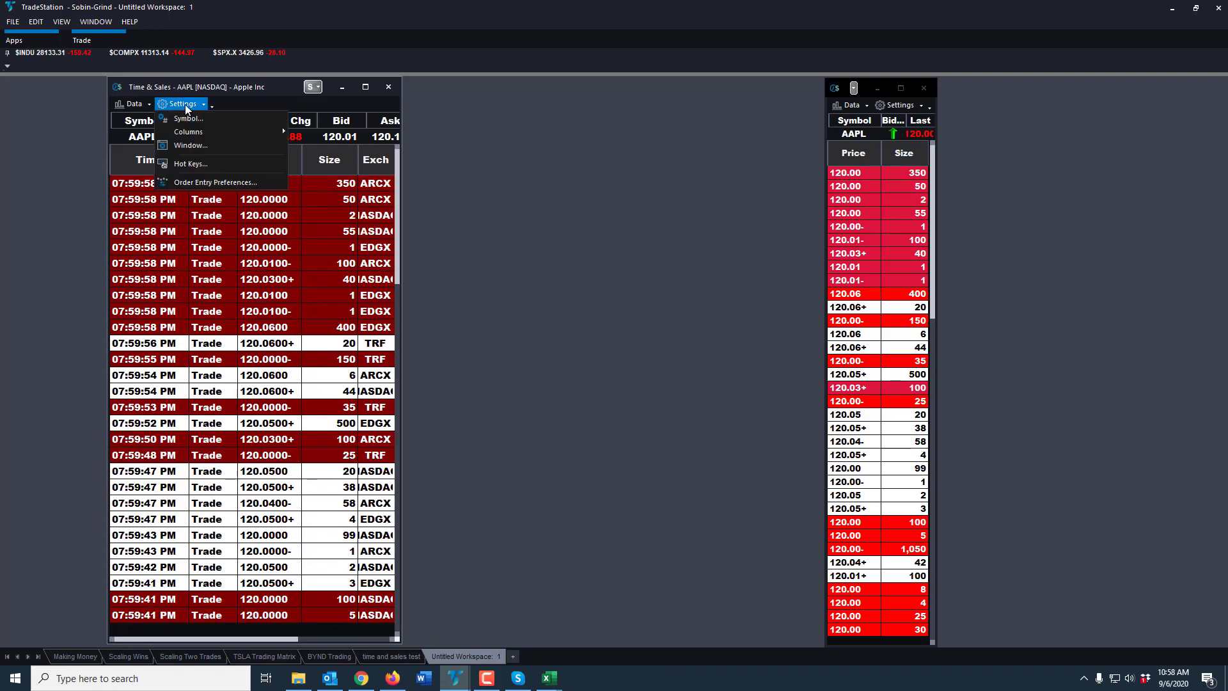
pyautogui.click(203, 143)
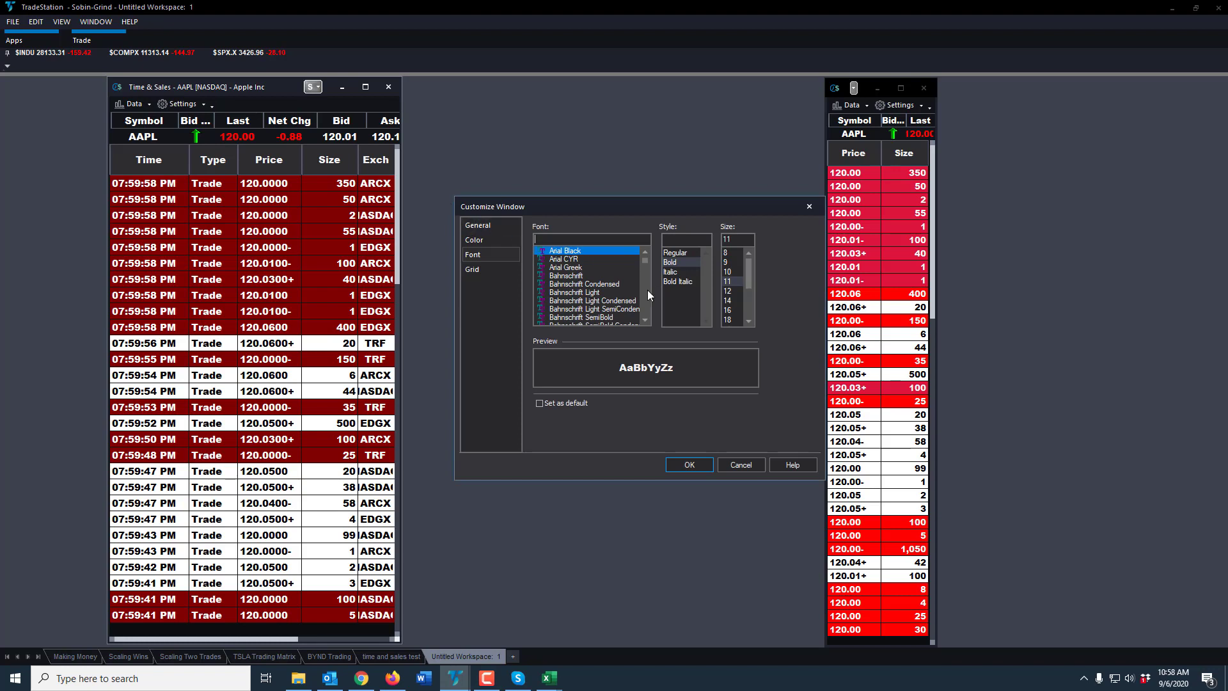
pyautogui.click(486, 242)
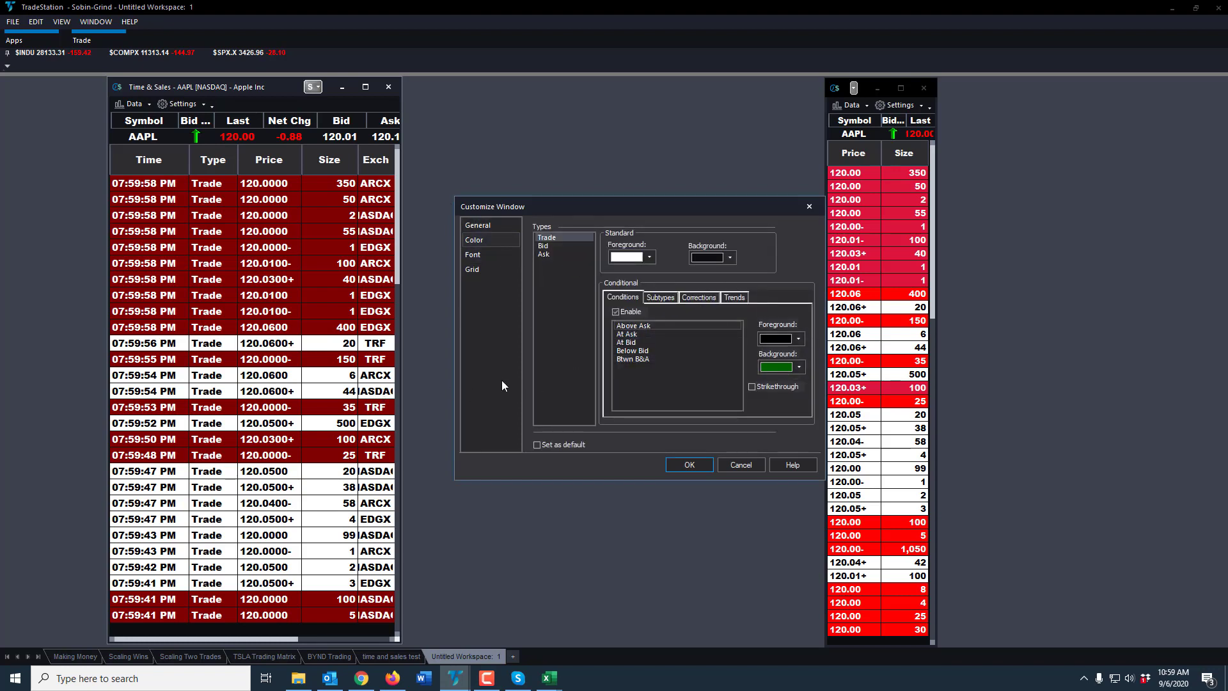
pyautogui.click(648, 333)
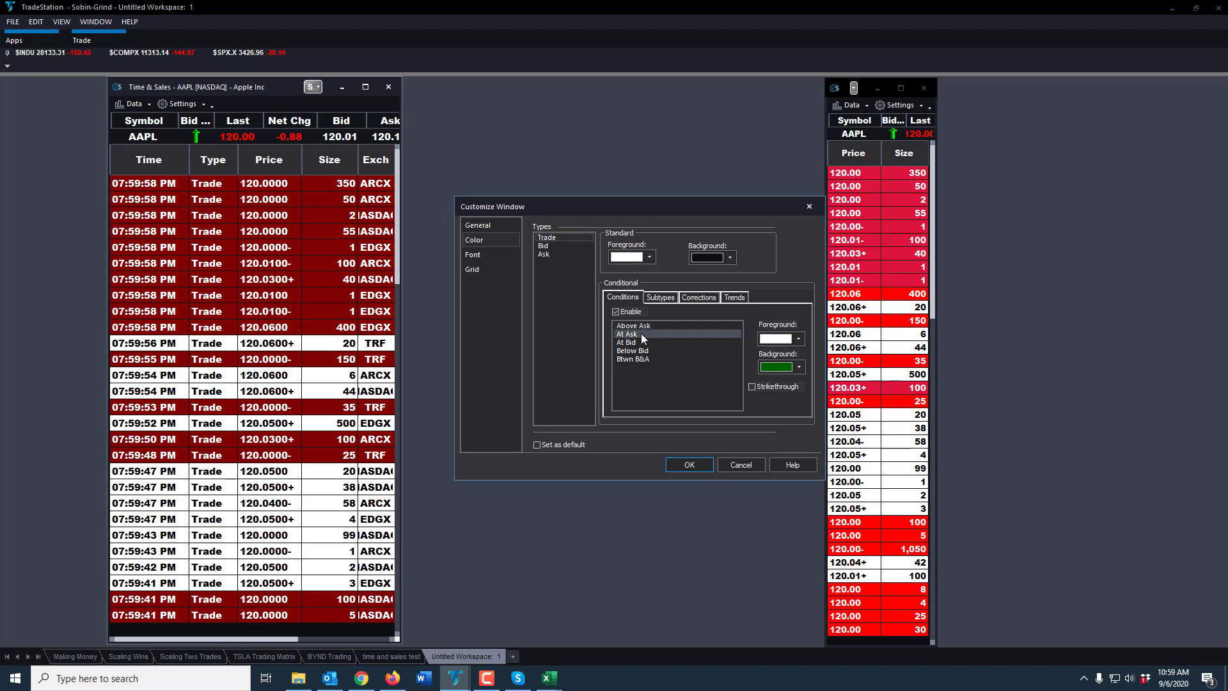
pyautogui.click(651, 325)
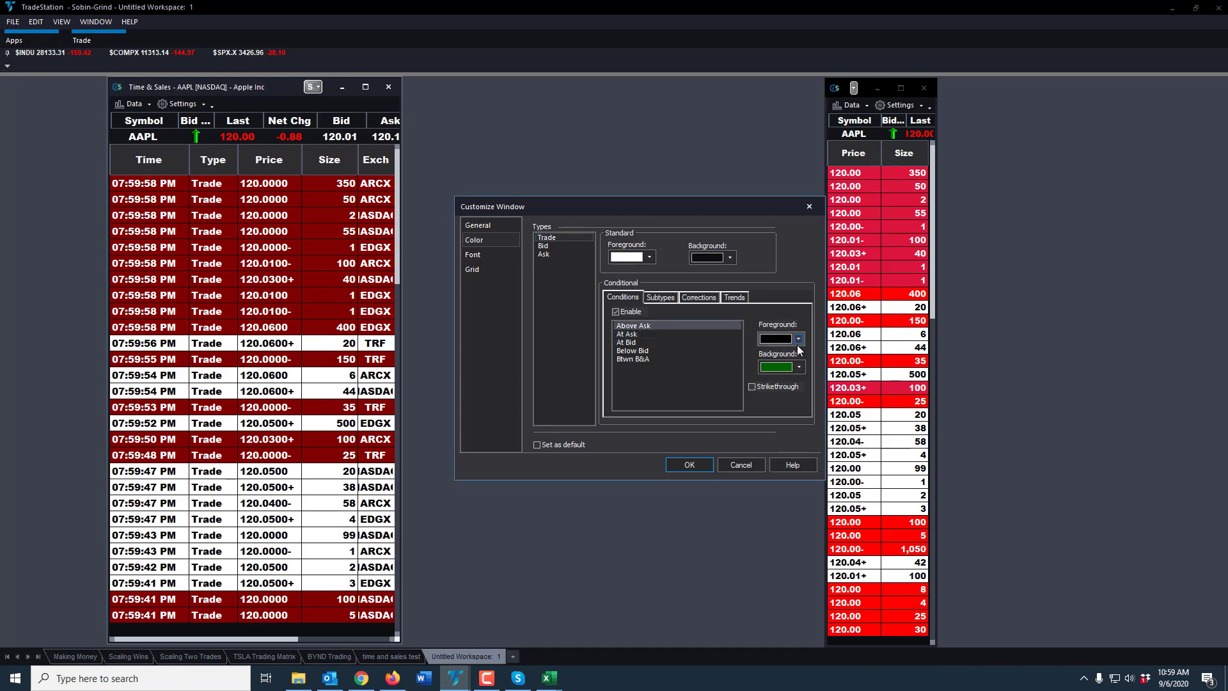
pyautogui.click(799, 340)
pyautogui.click(765, 445)
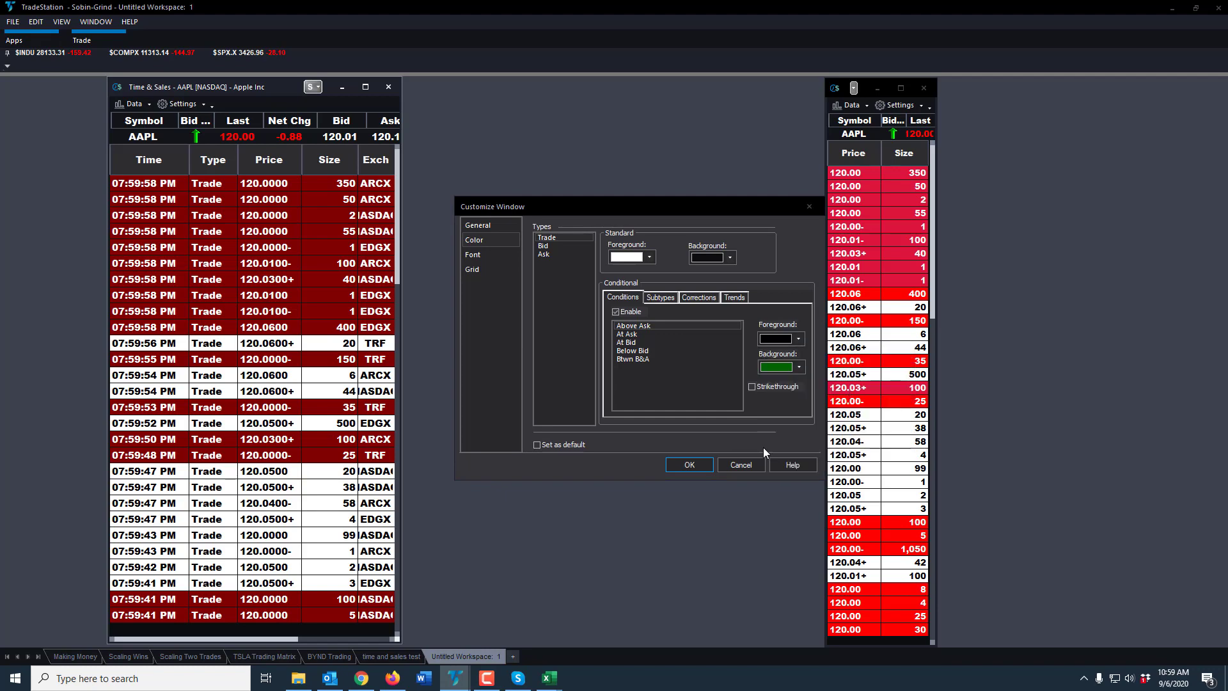
pyautogui.click(687, 465)
pyautogui.scroll(-10, 225, 303)
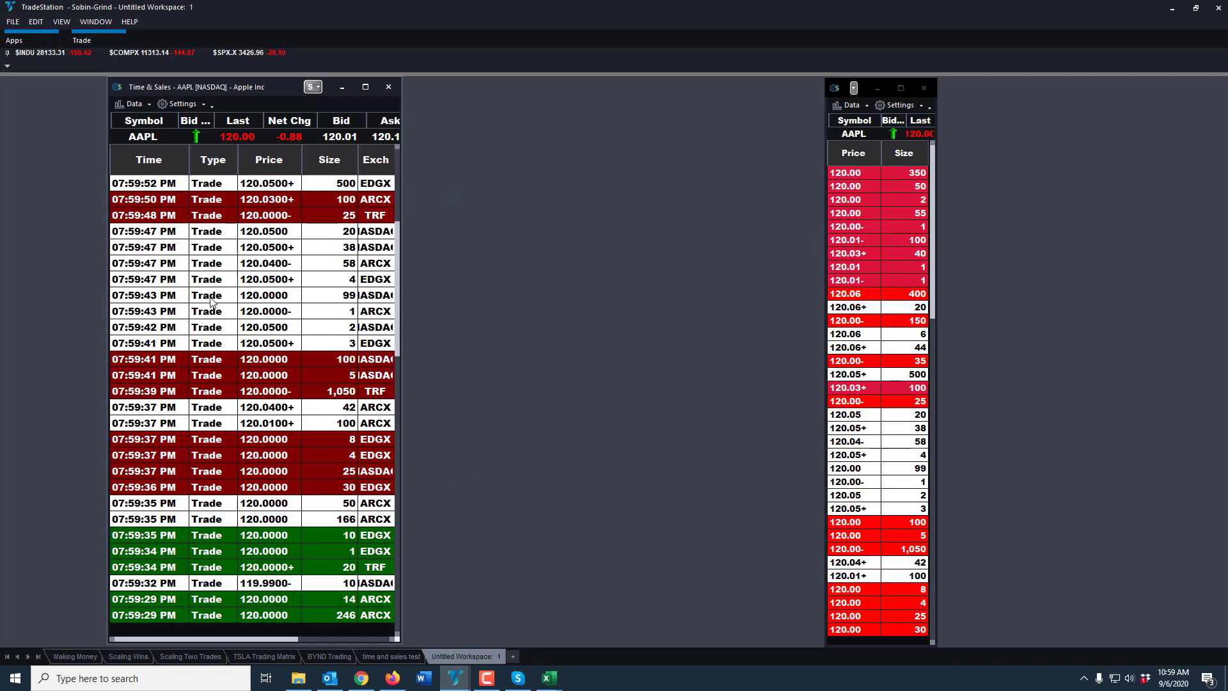
pyautogui.scroll(-12, 226, 306)
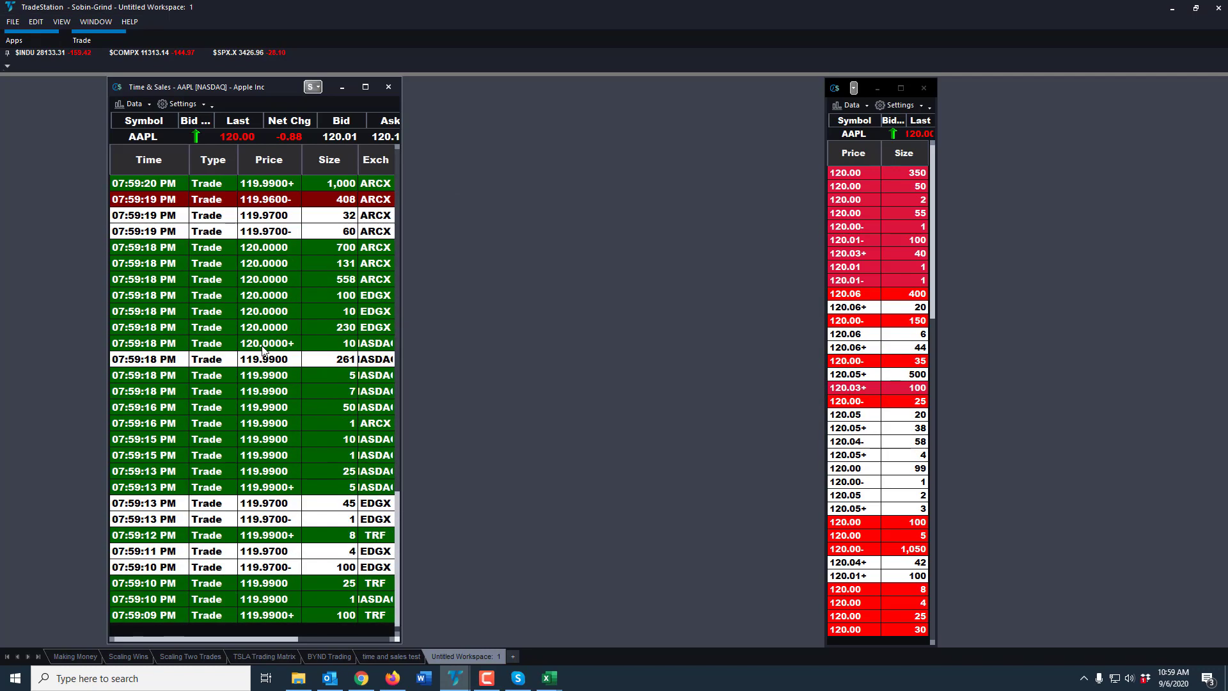
pyautogui.scroll(12, 264, 350)
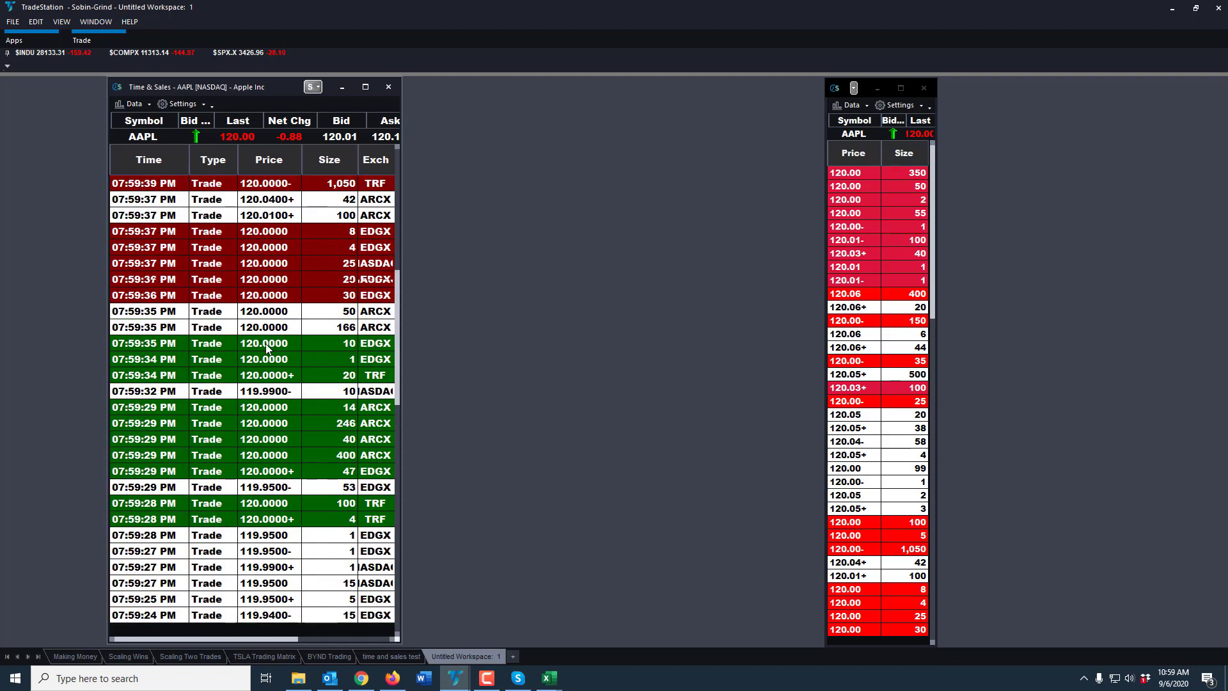
pyautogui.scroll(3, 261, 340)
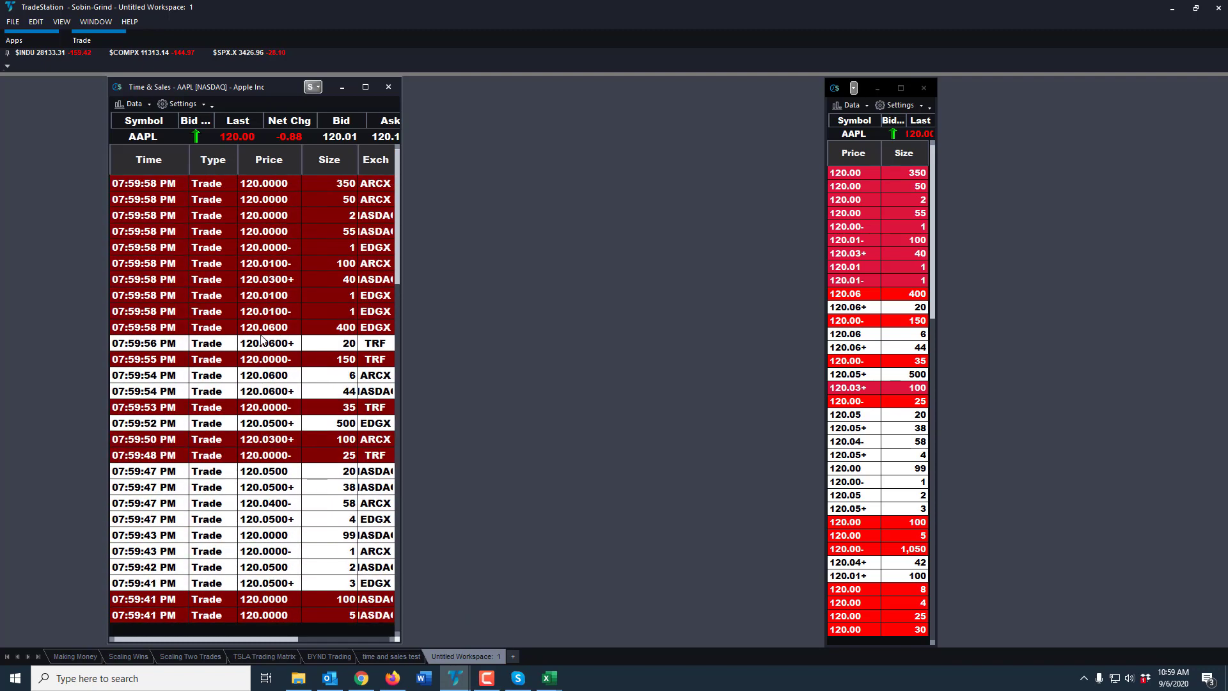
# - Reduce the new window's font size to 10 and apply the settings
pyautogui.click(182, 104)
pyautogui.click(185, 140)
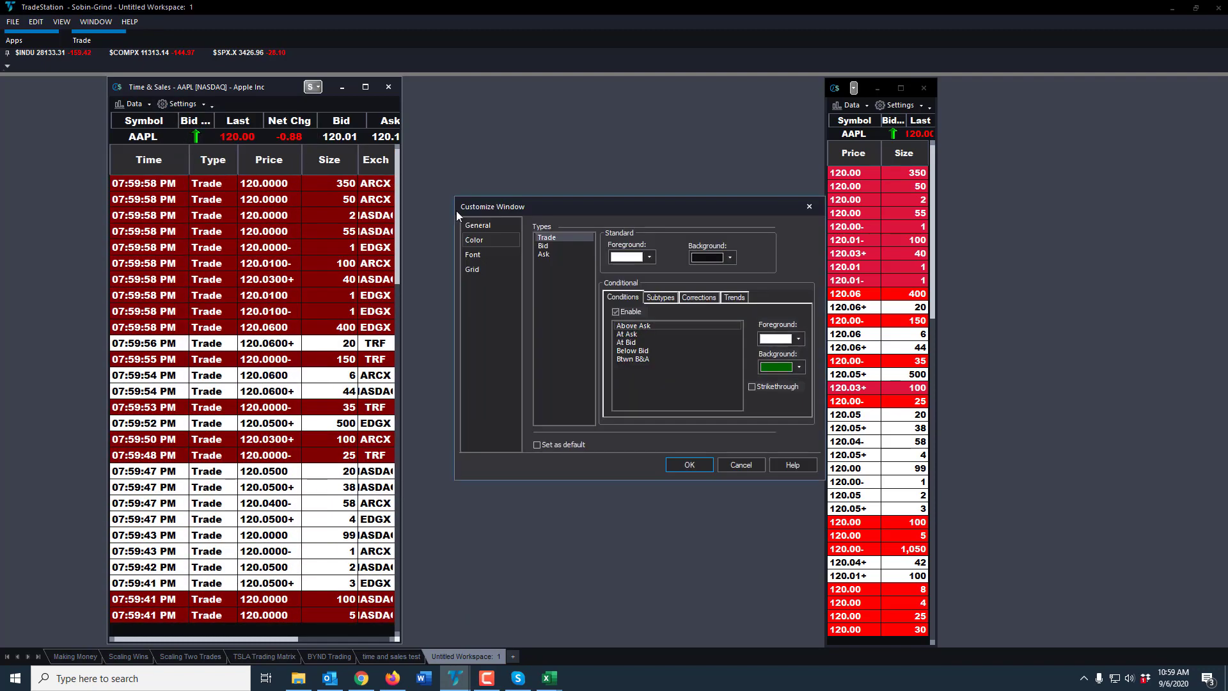
pyautogui.click(472, 255)
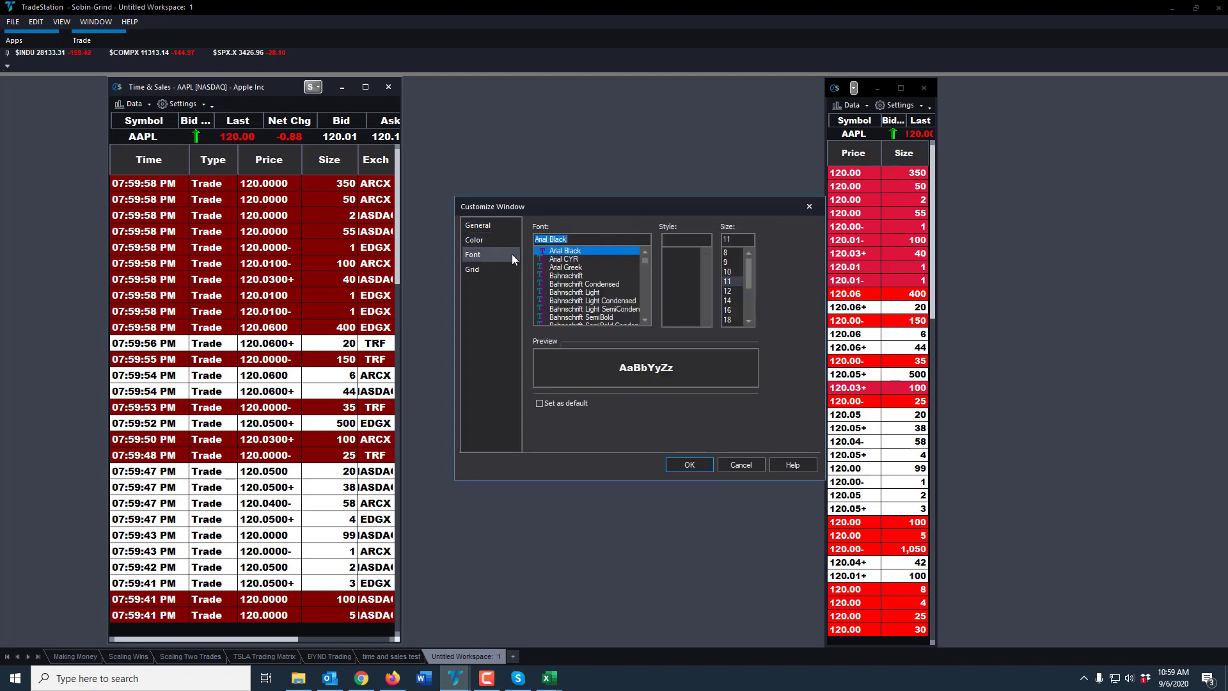
pyautogui.click(729, 272)
pyautogui.click(690, 465)
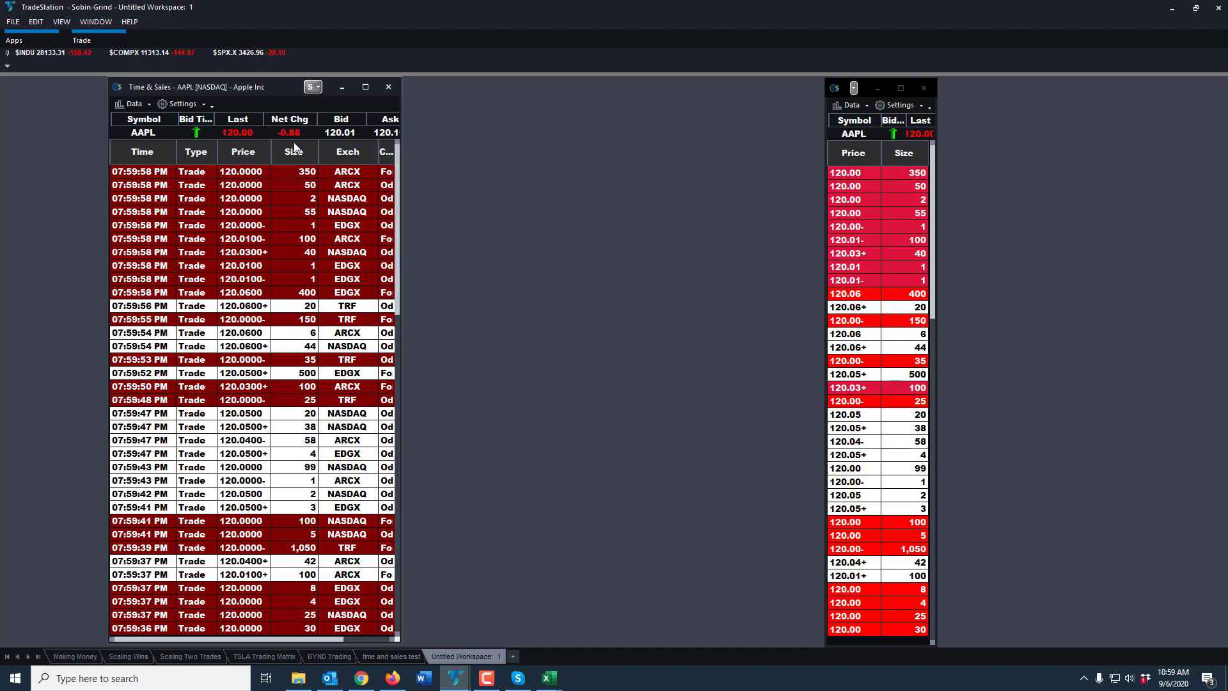
# - Turn off the horizontal and vertical gridlines of the new Time & Sales window
pyautogui.click(189, 104)
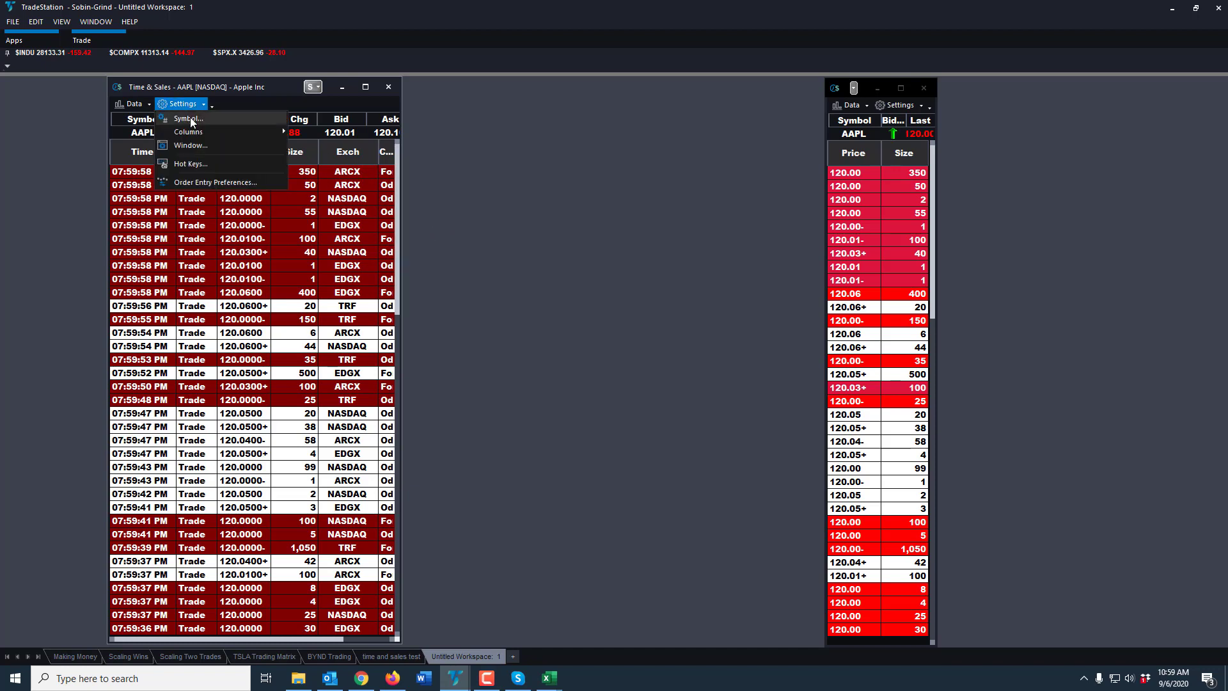
pyautogui.click(202, 147)
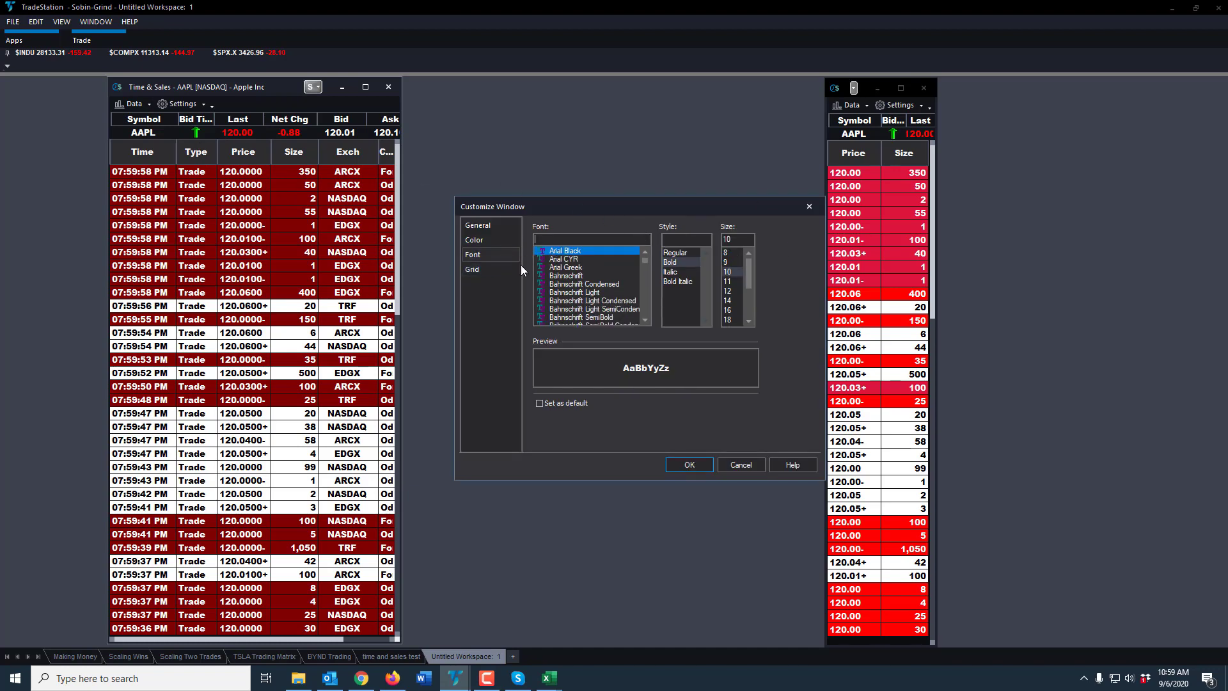
pyautogui.click(472, 269)
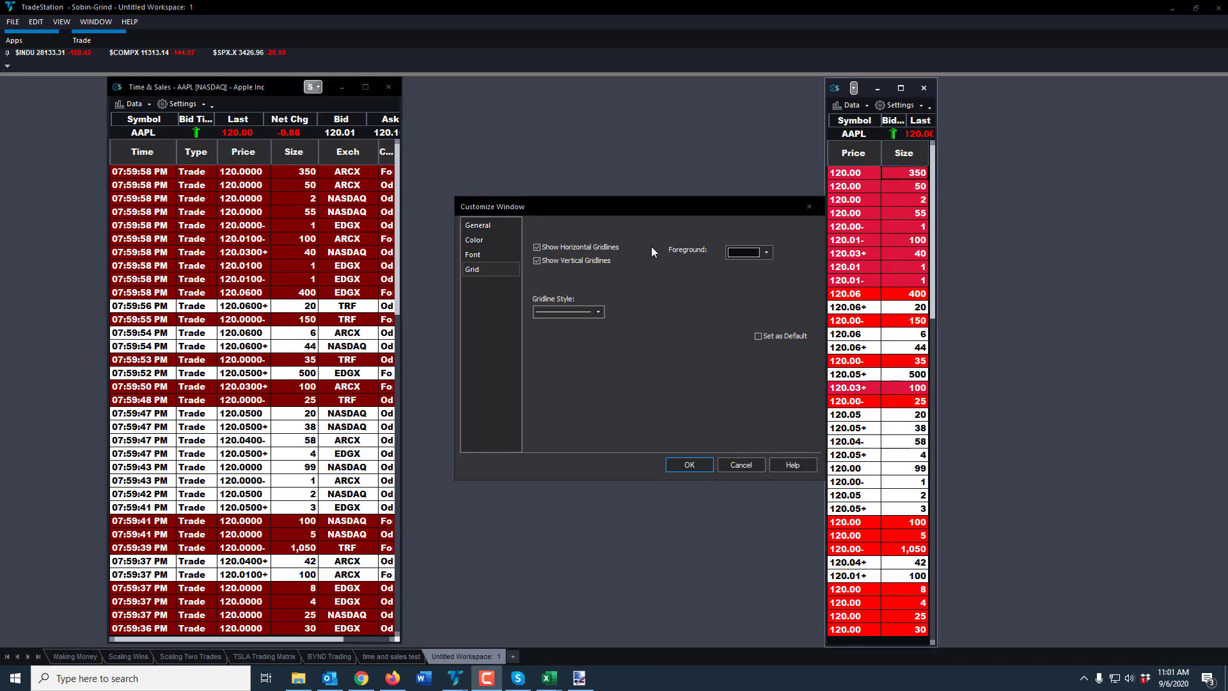
pyautogui.click(576, 248)
pyautogui.click(577, 262)
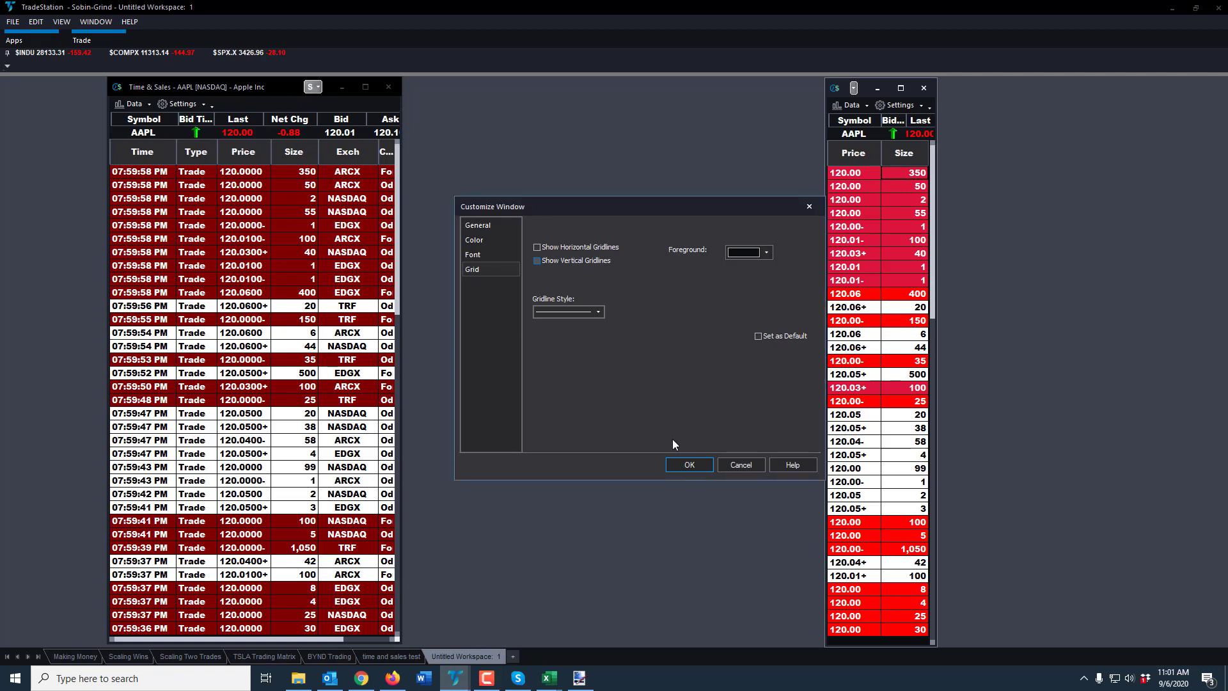
pyautogui.click(690, 464)
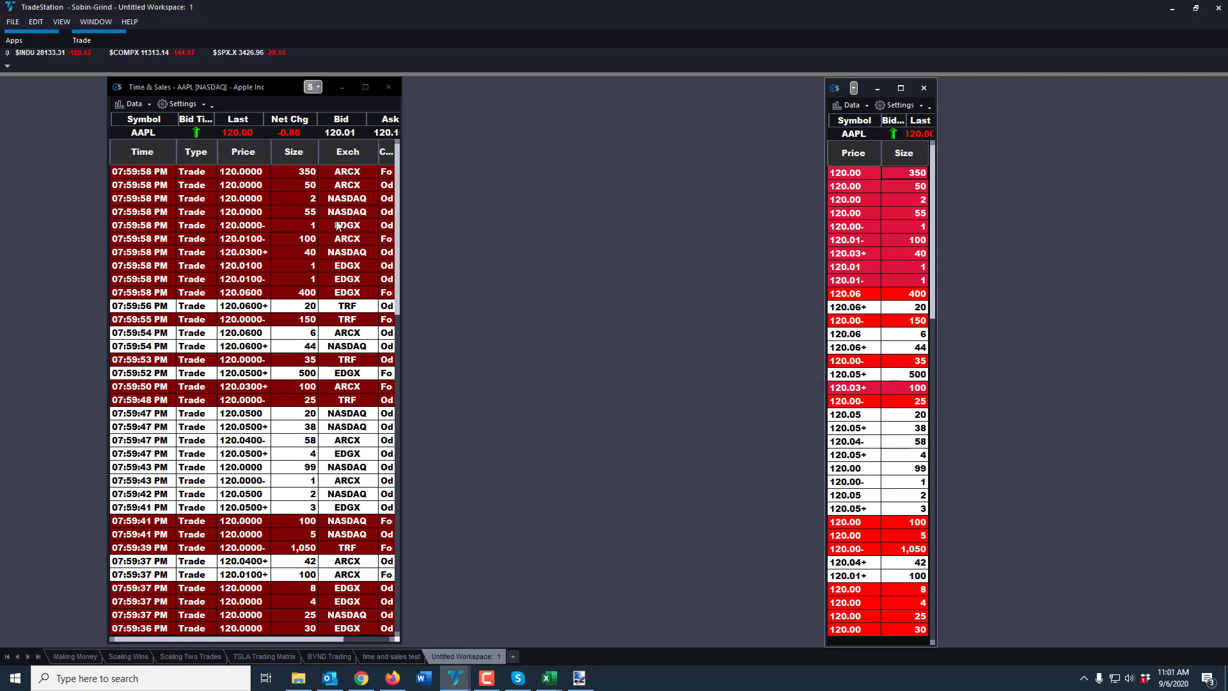
# - Reopen the new window's grid settings and turn off only the vertical gridlines
pyautogui.click(191, 106)
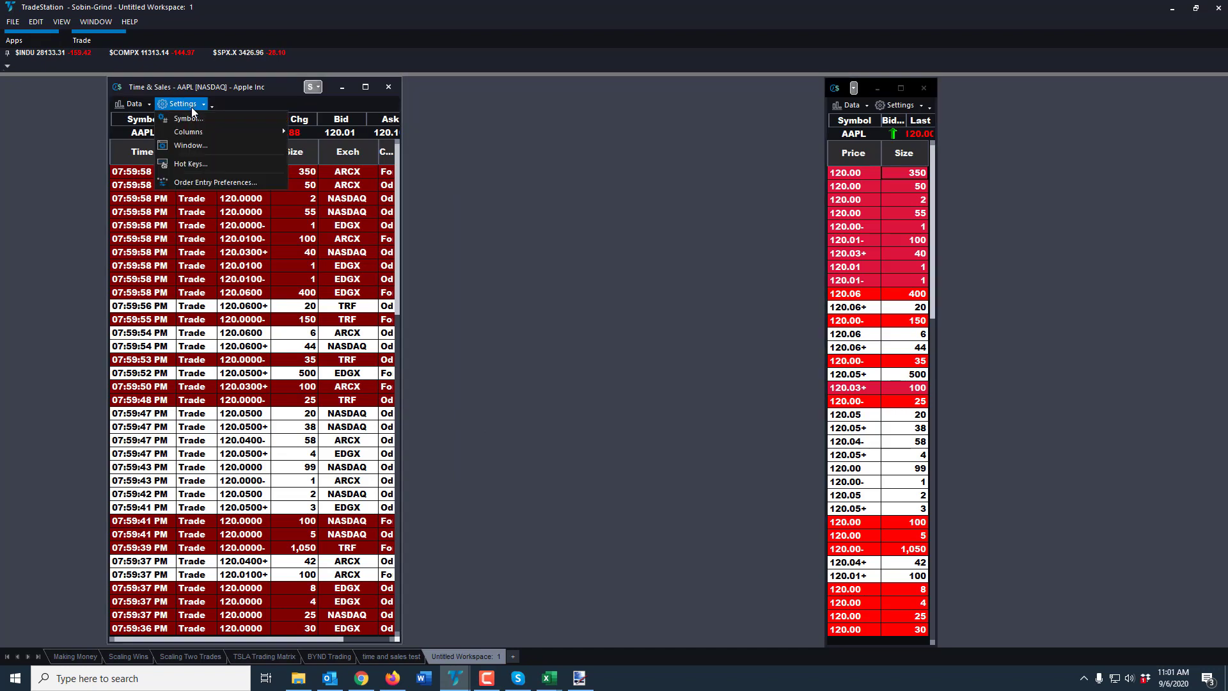
pyautogui.click(201, 145)
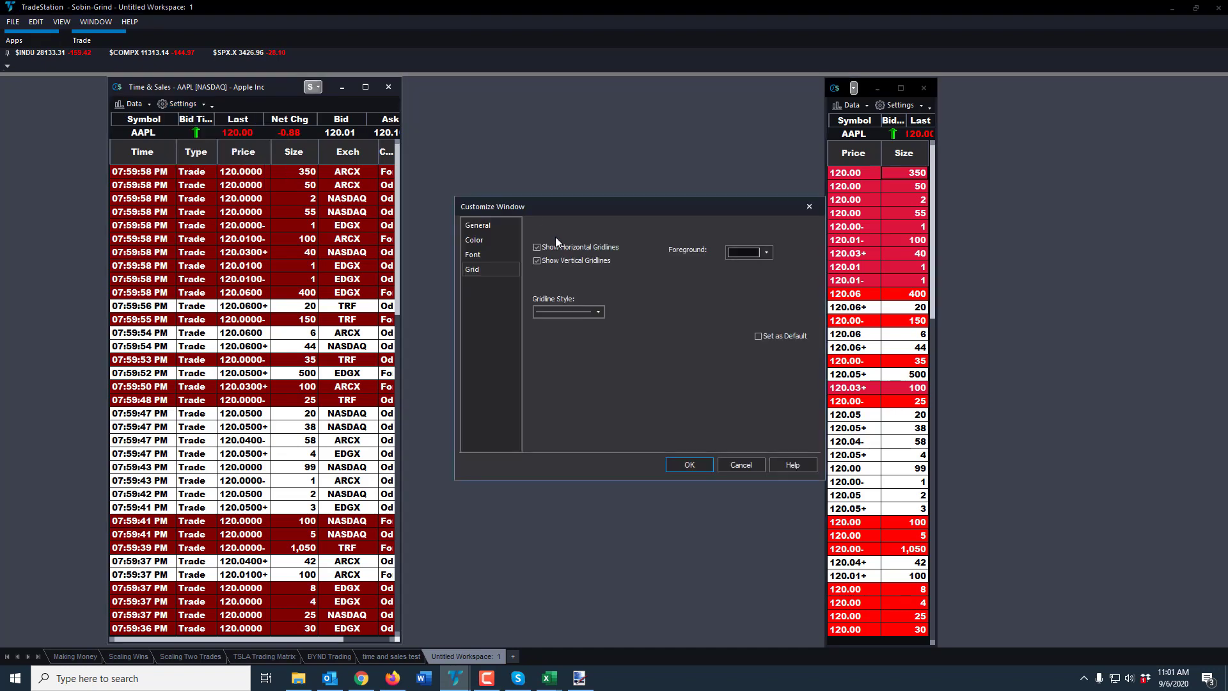
pyautogui.click(486, 254)
pyautogui.click(490, 263)
pyautogui.click(537, 260)
pyautogui.click(690, 465)
# - Turn the new window's horizontal and vertical gridlines back on
pyautogui.click(178, 105)
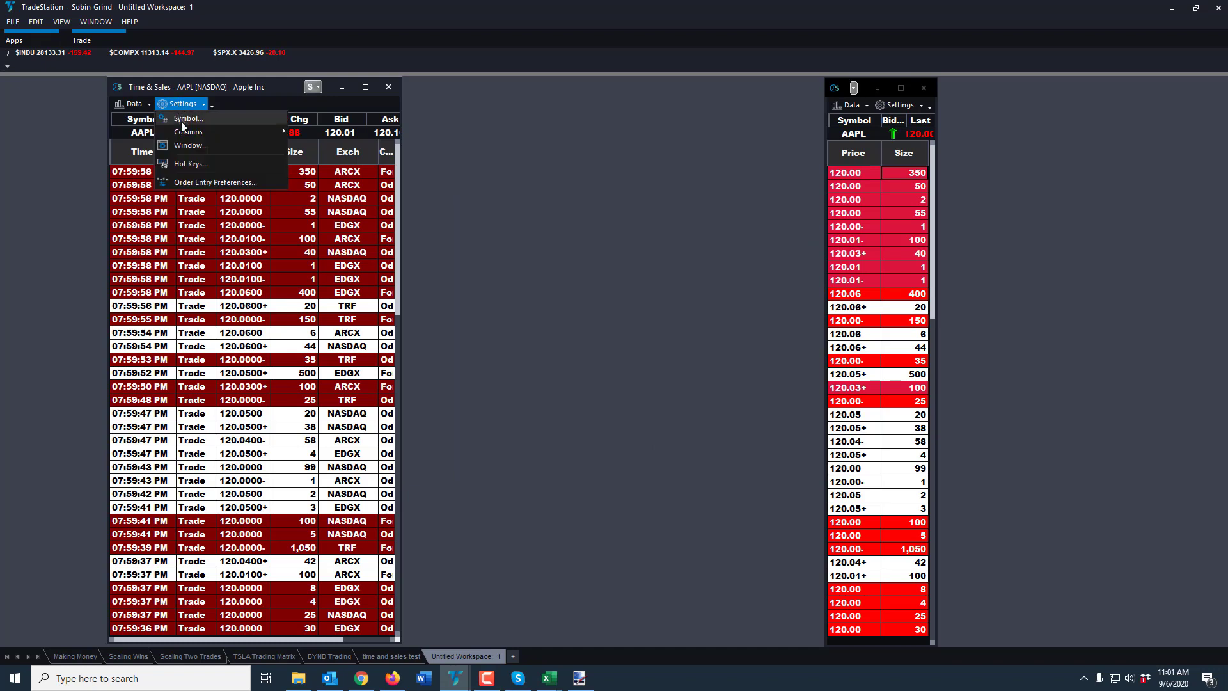
pyautogui.click(189, 119)
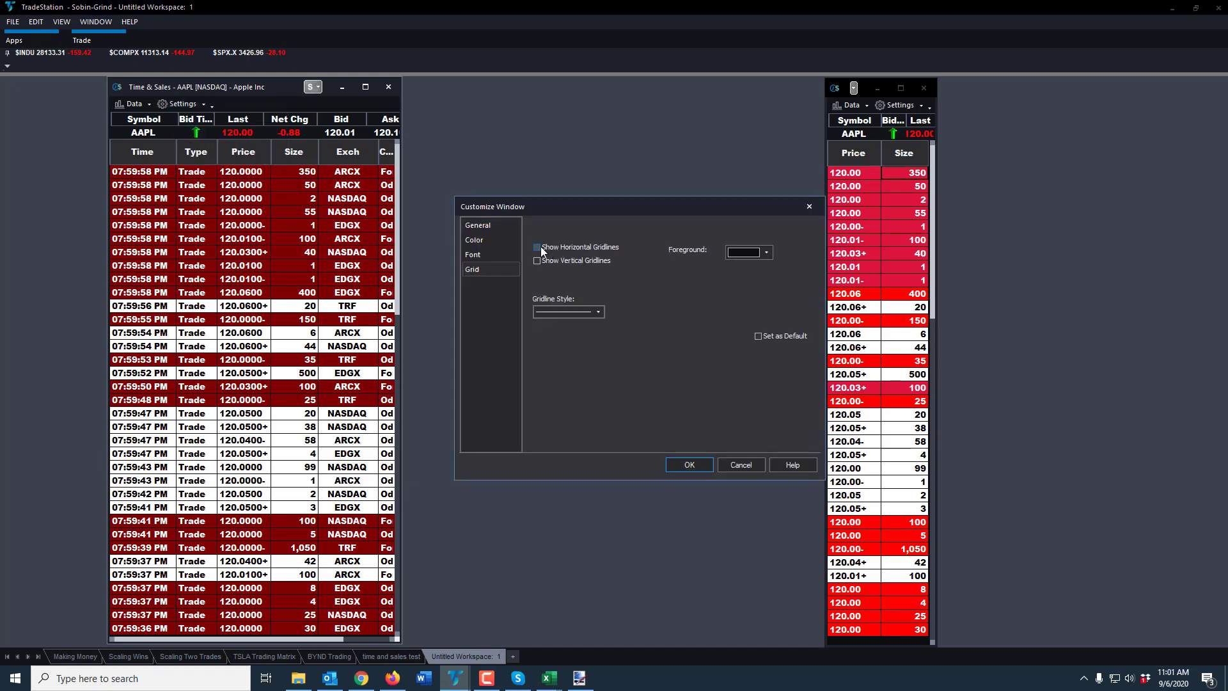
pyautogui.click(686, 464)
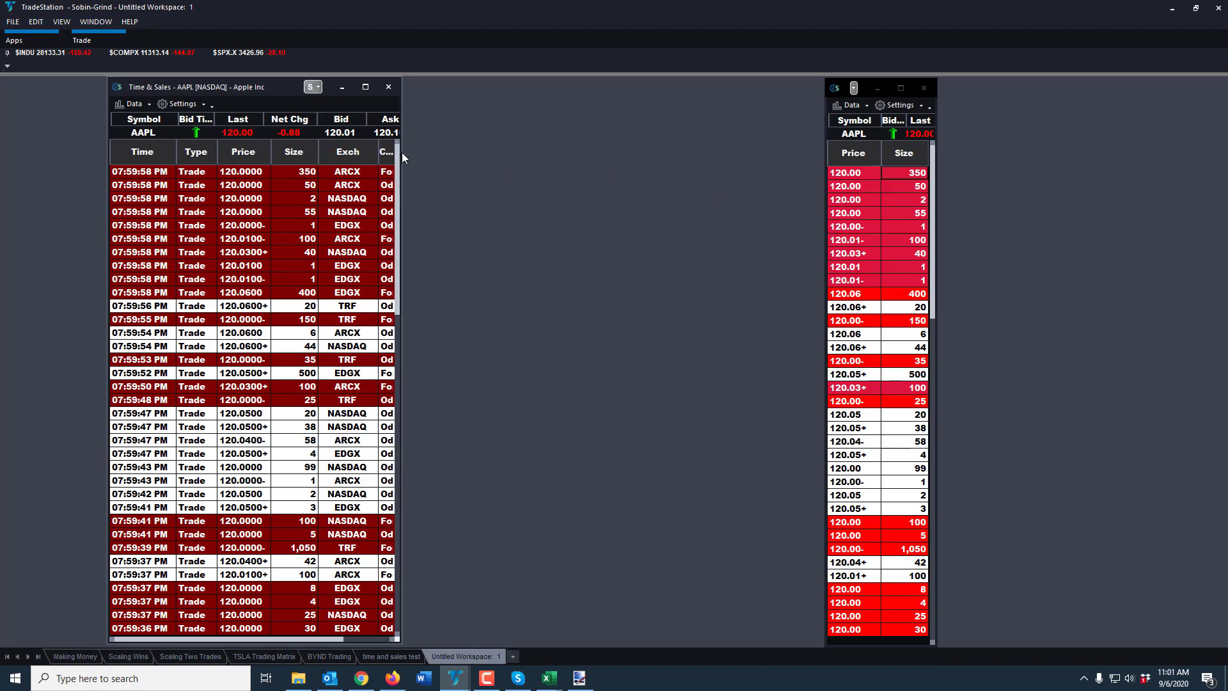
# - Widen the new window to show the full Condition column and remove Bid, High, Ask and Low from its quote bar columns
pyautogui.moveTo(401, 154); pyautogui.dragTo(504, 160)
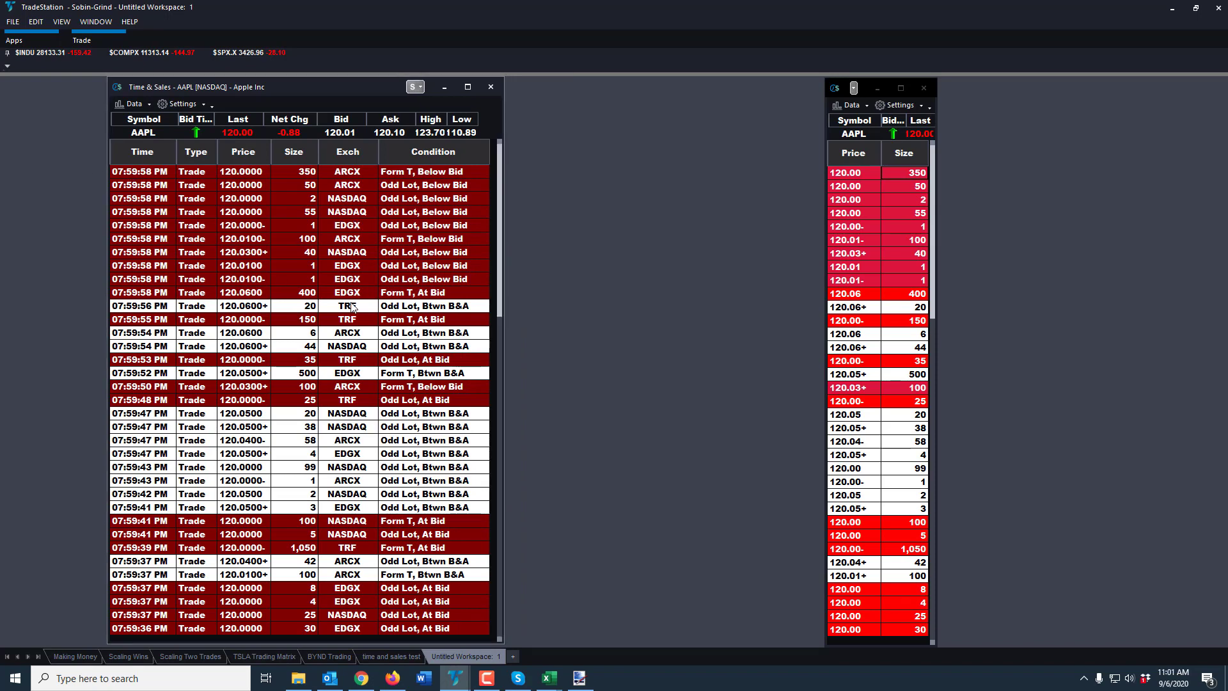
pyautogui.click(183, 105)
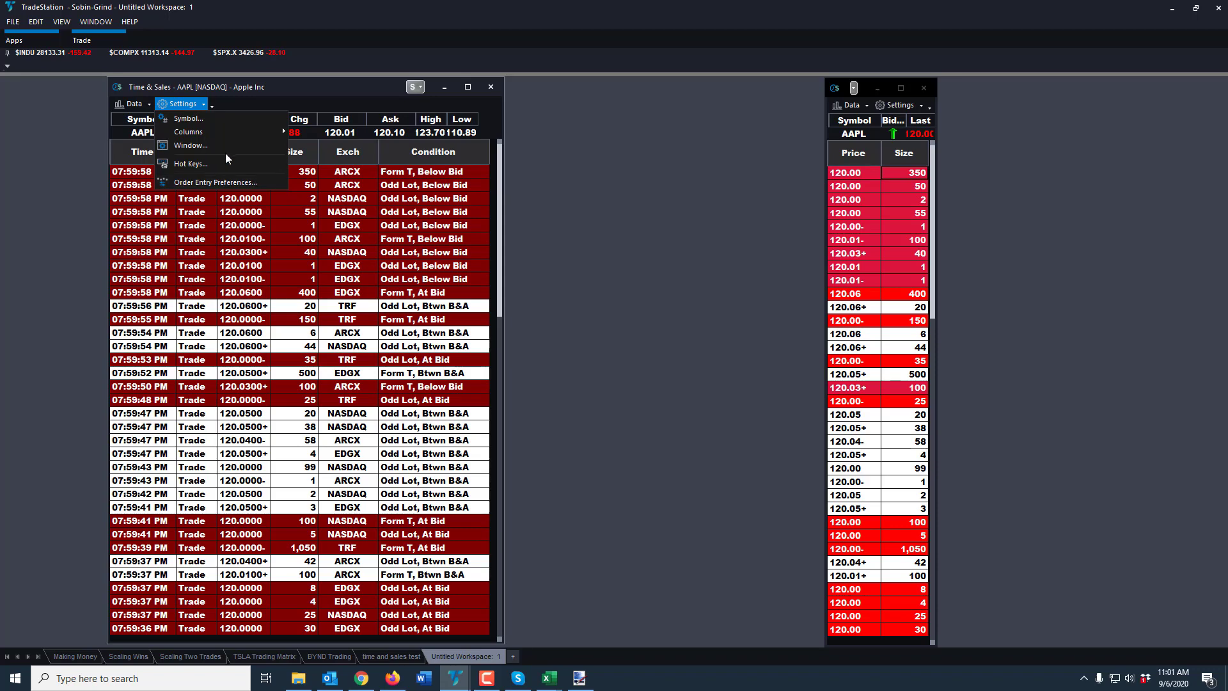
pyautogui.moveTo(230, 133)
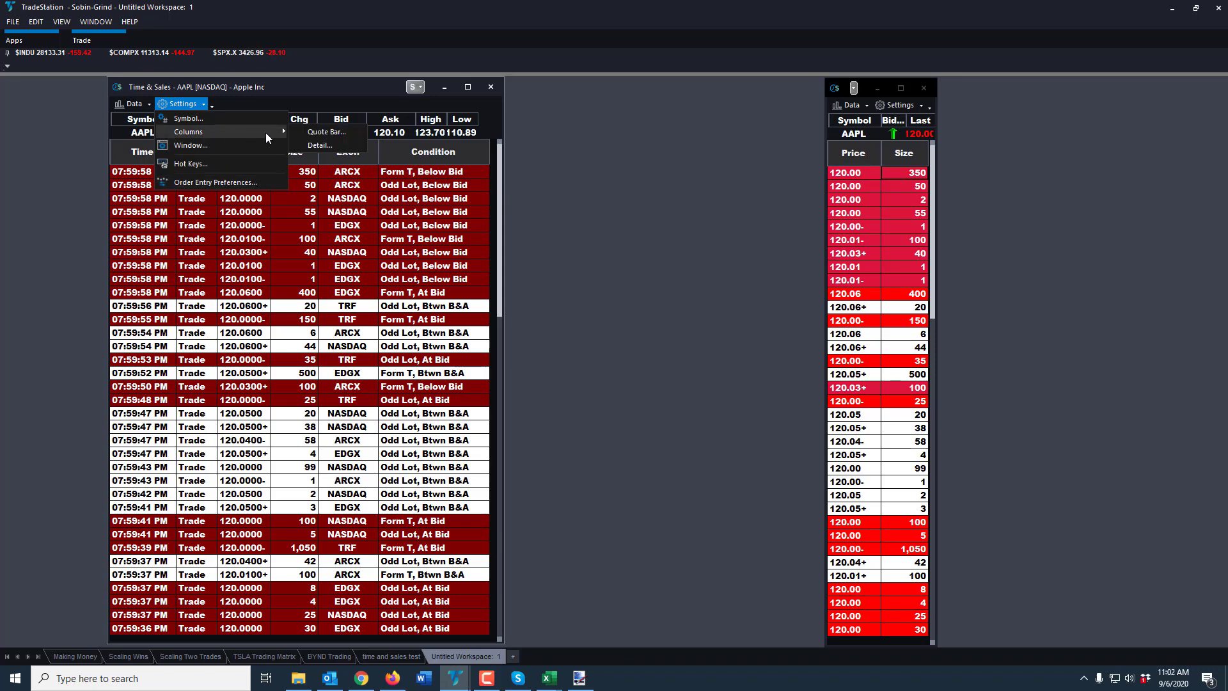
pyautogui.click(328, 133)
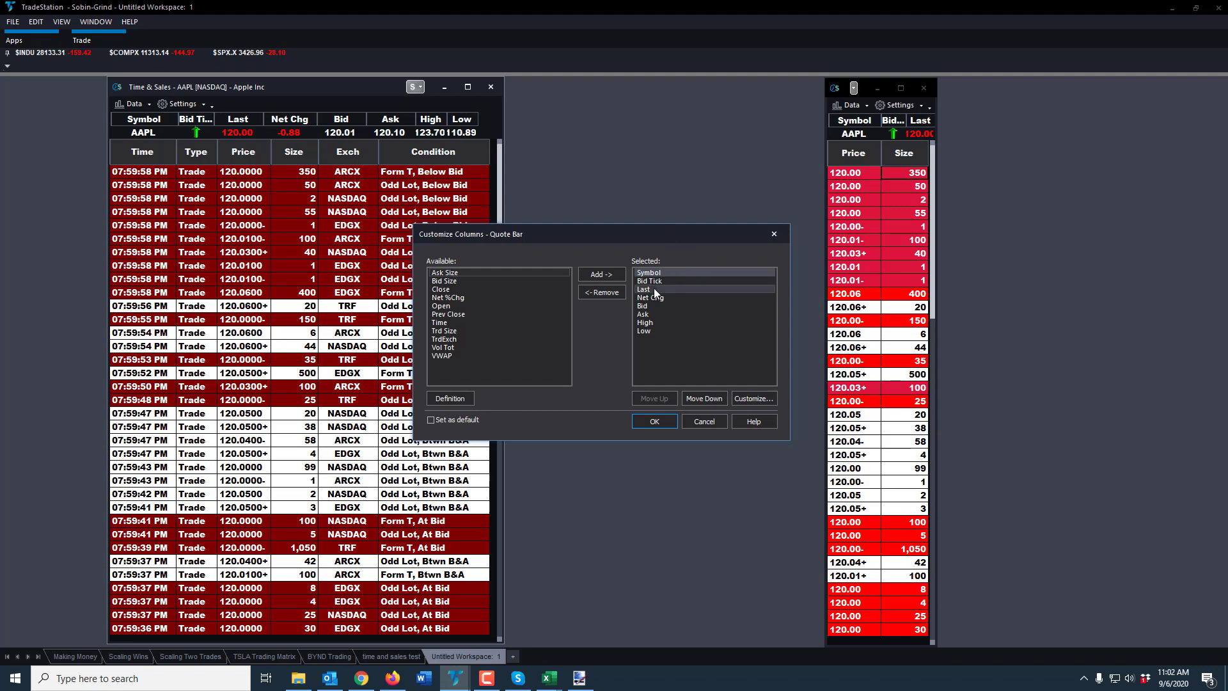
pyautogui.click(643, 306)
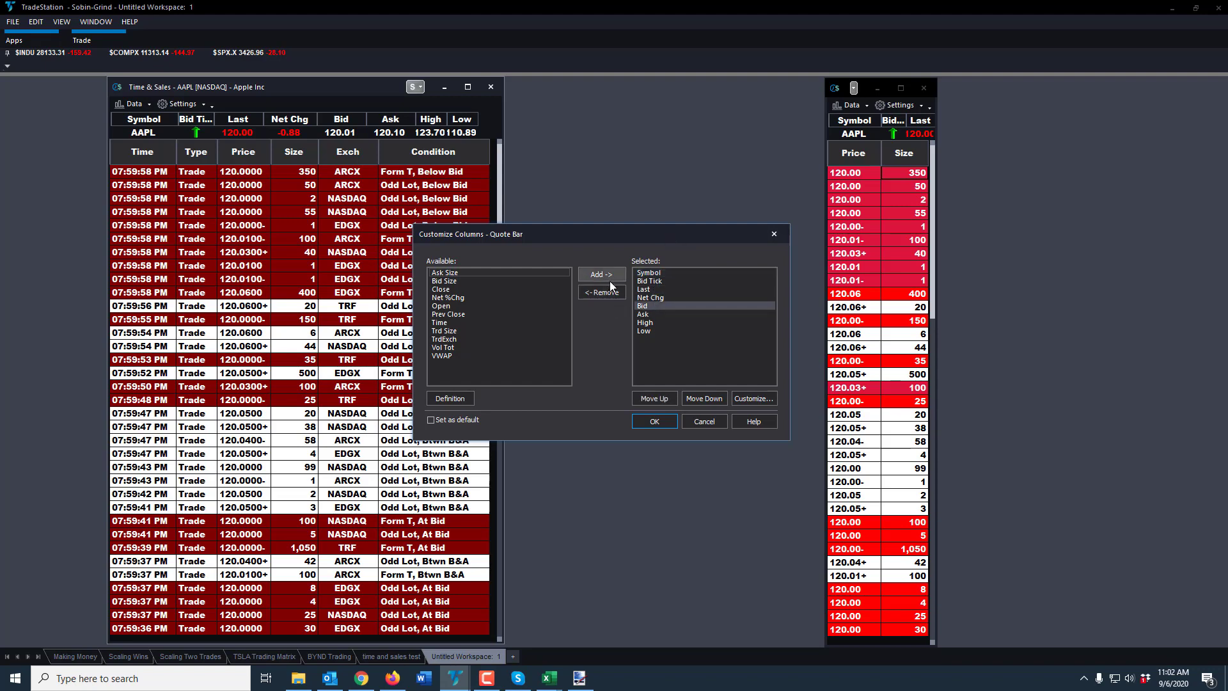
pyautogui.click(610, 293)
pyautogui.click(651, 311)
pyautogui.click(605, 296)
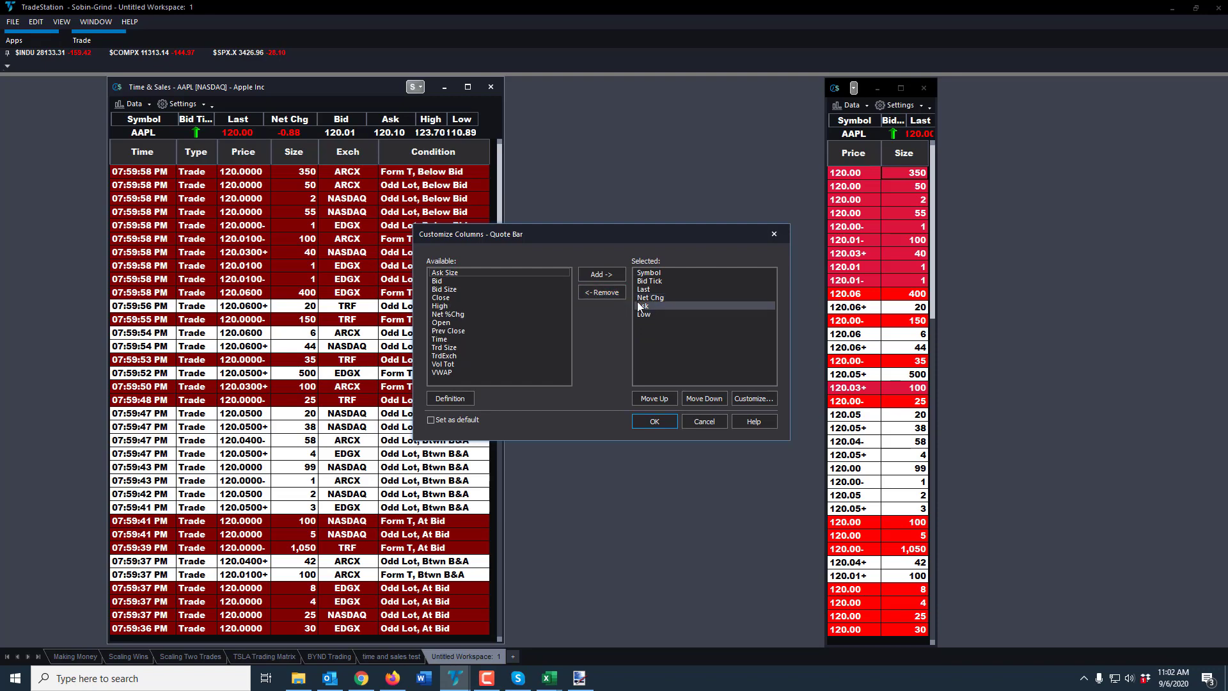
pyautogui.click(615, 296)
pyautogui.click(646, 306)
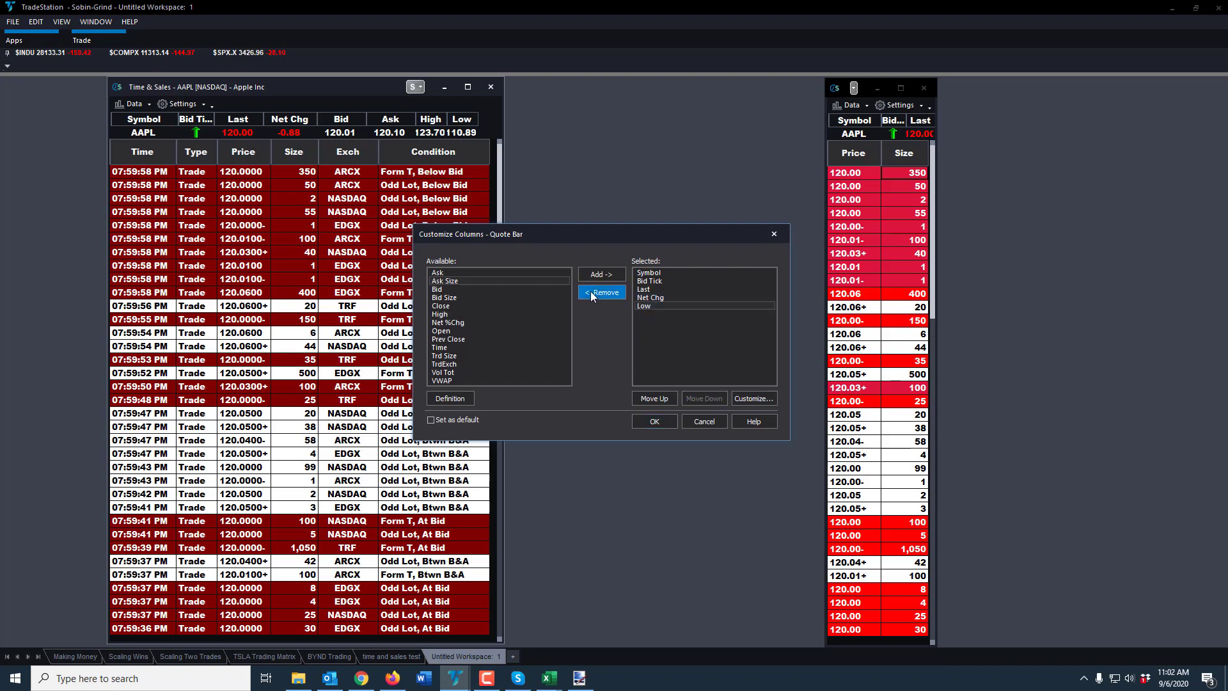
pyautogui.click(591, 290)
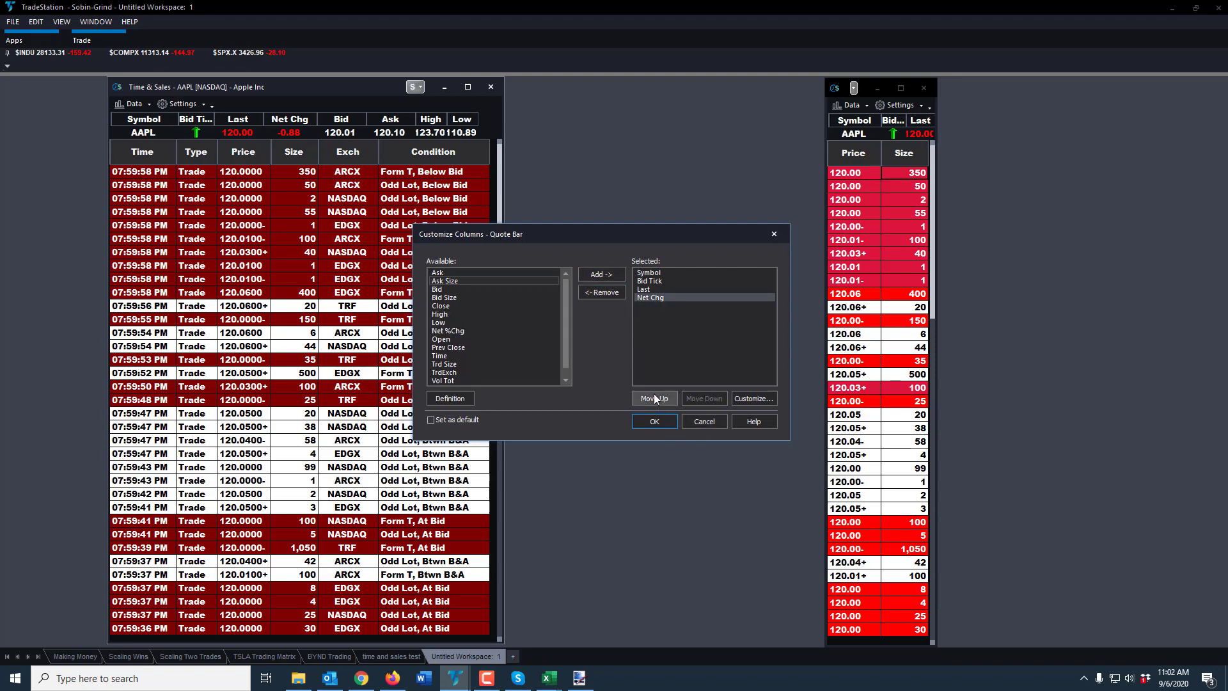
# - Check the customization options of the quote bar's Symbol column and apply the quote bar column selection
pyautogui.click(657, 275)
pyautogui.click(742, 398)
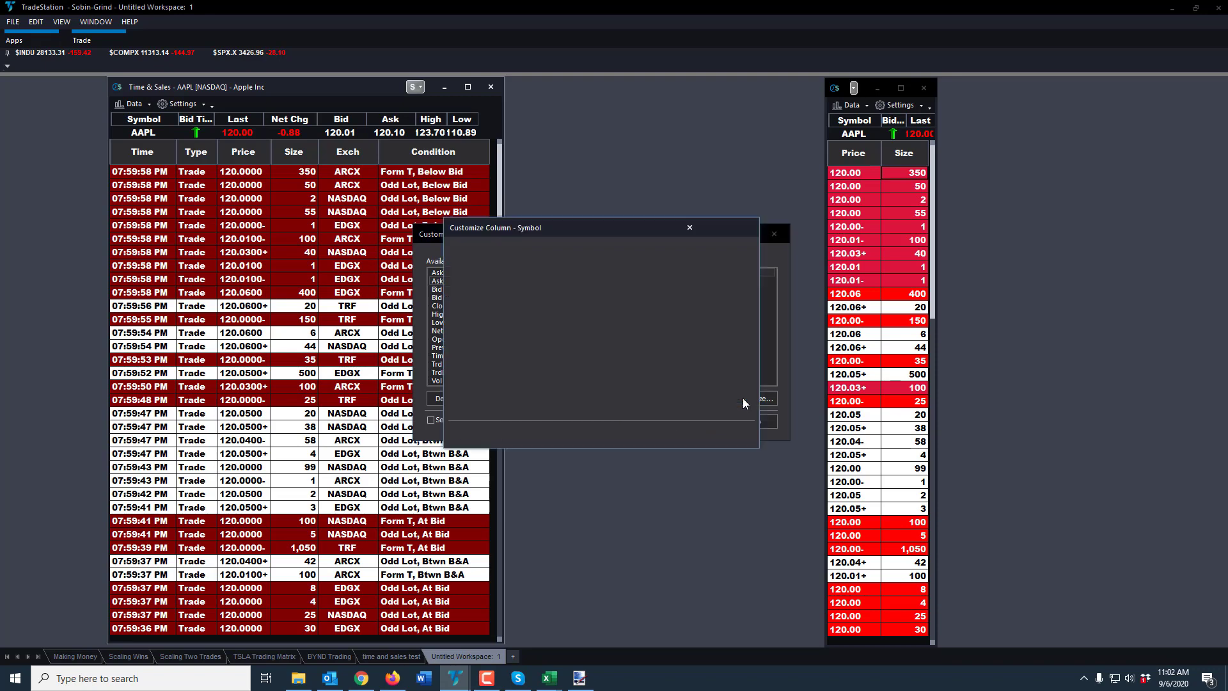
pyautogui.click(683, 430)
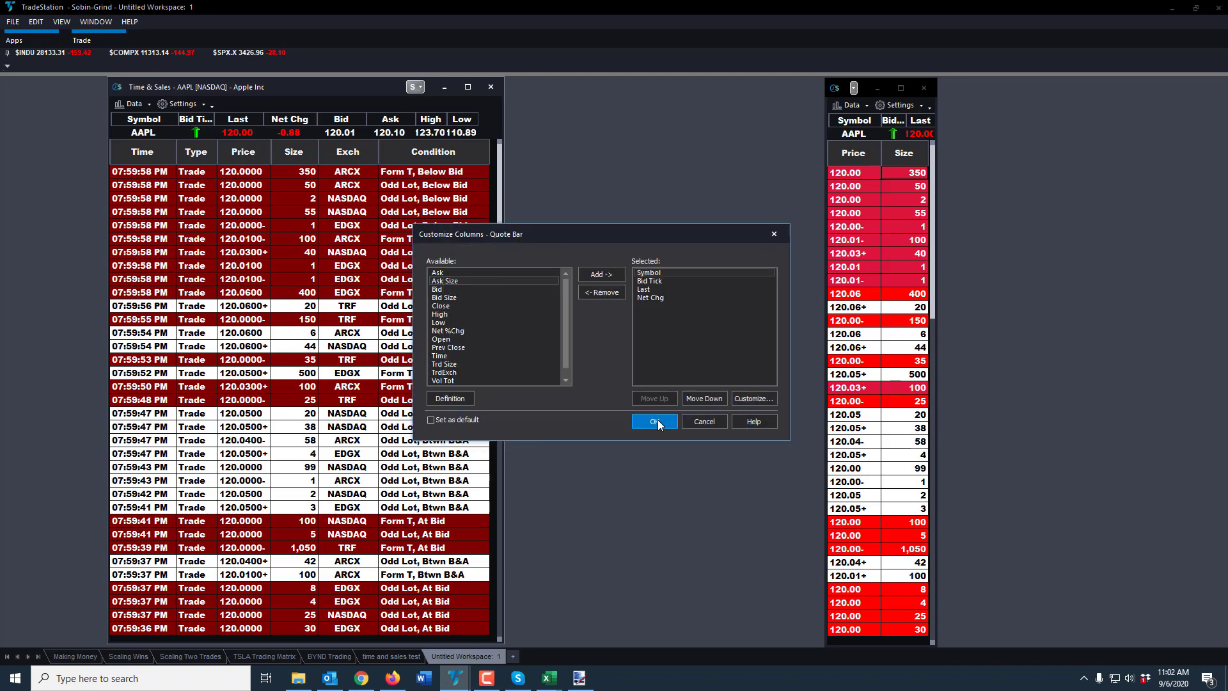
pyautogui.click(658, 419)
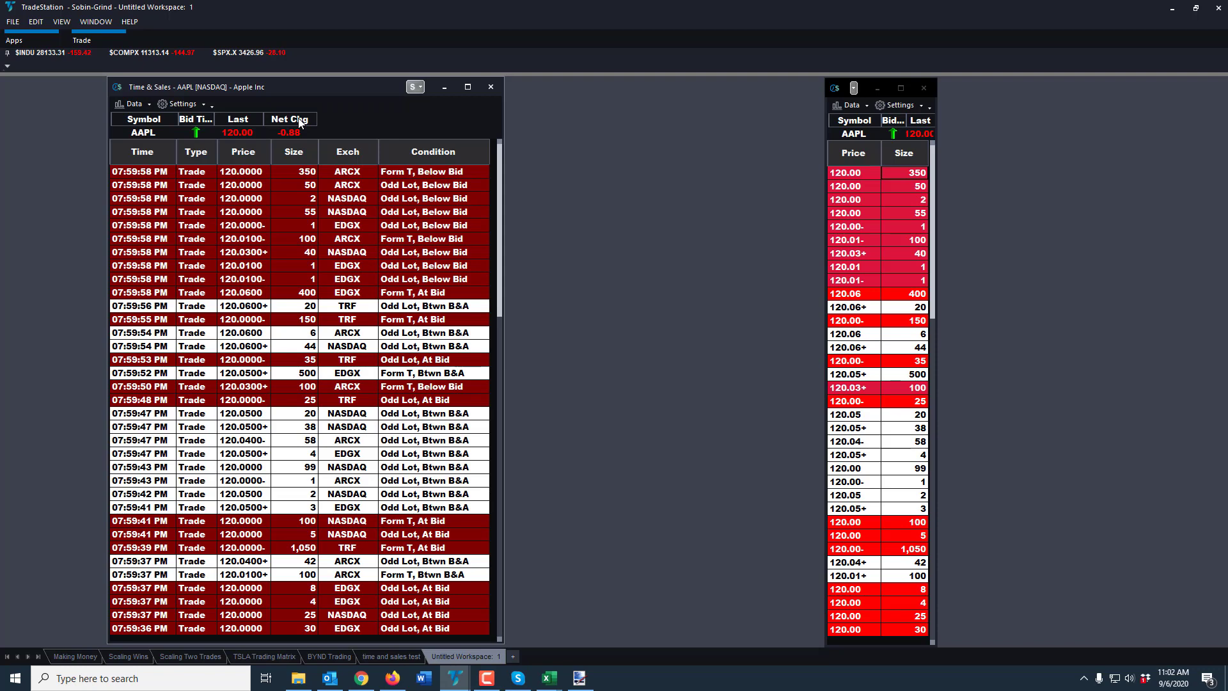
# - Remove the Time column from the new window's detail columns
pyautogui.click(196, 107)
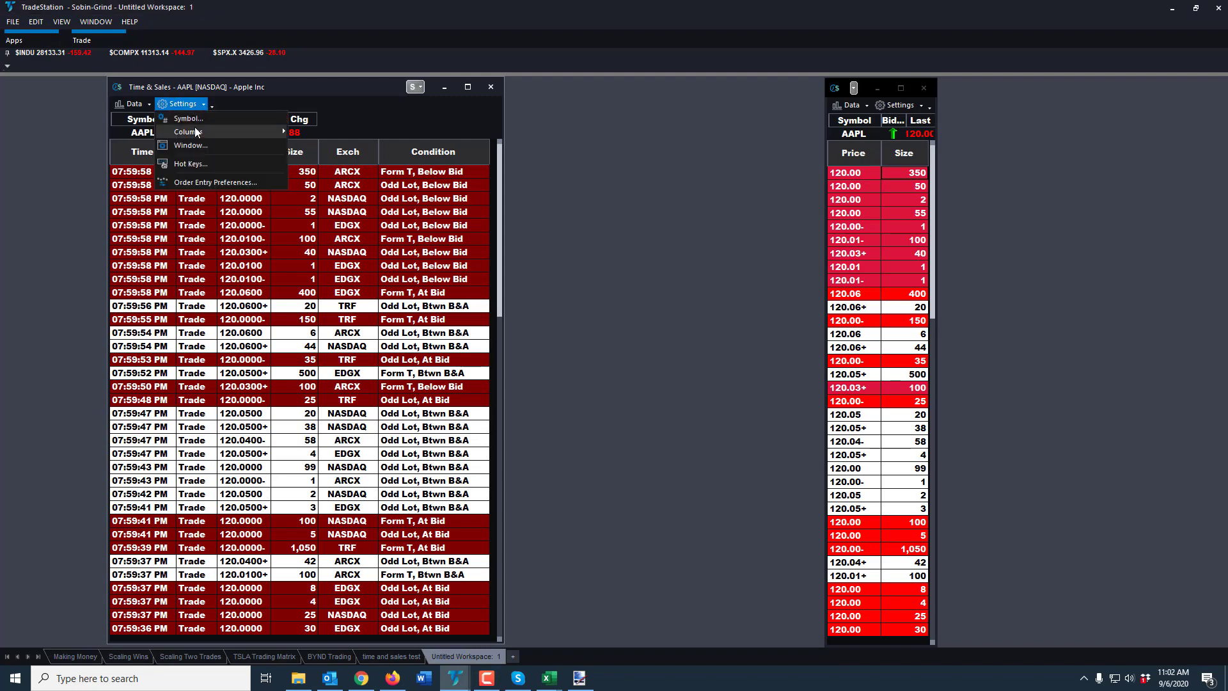
pyautogui.click(328, 145)
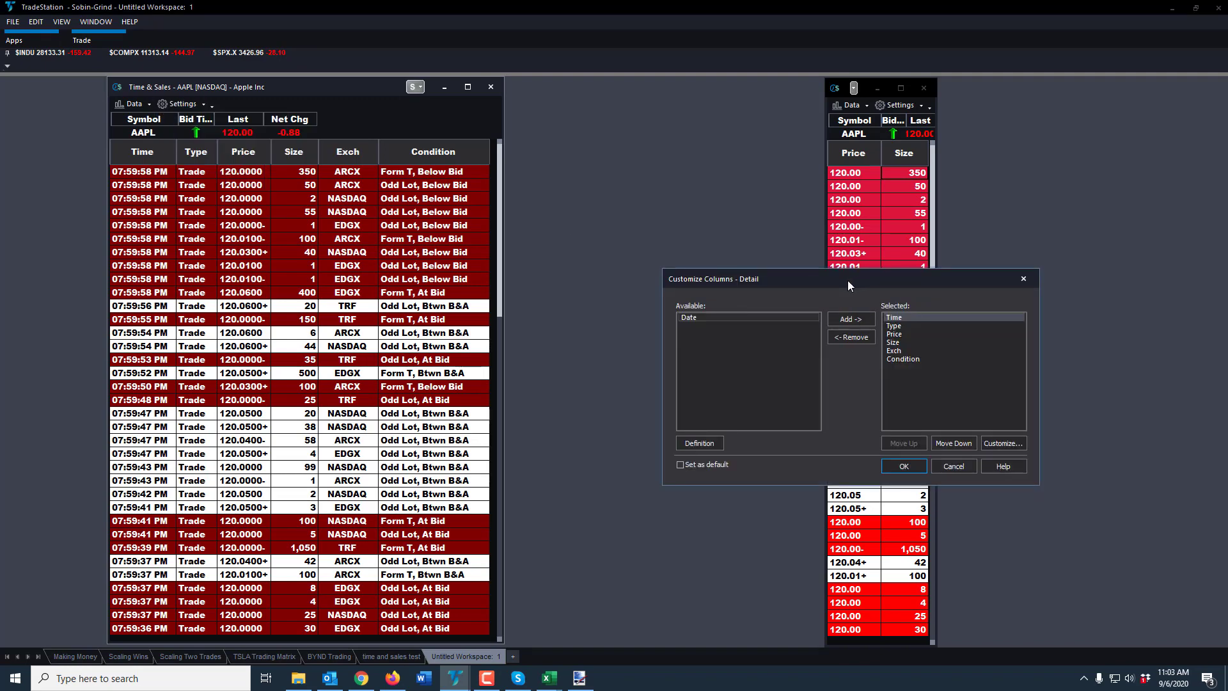
pyautogui.moveTo(851, 279); pyautogui.dragTo(700, 232)
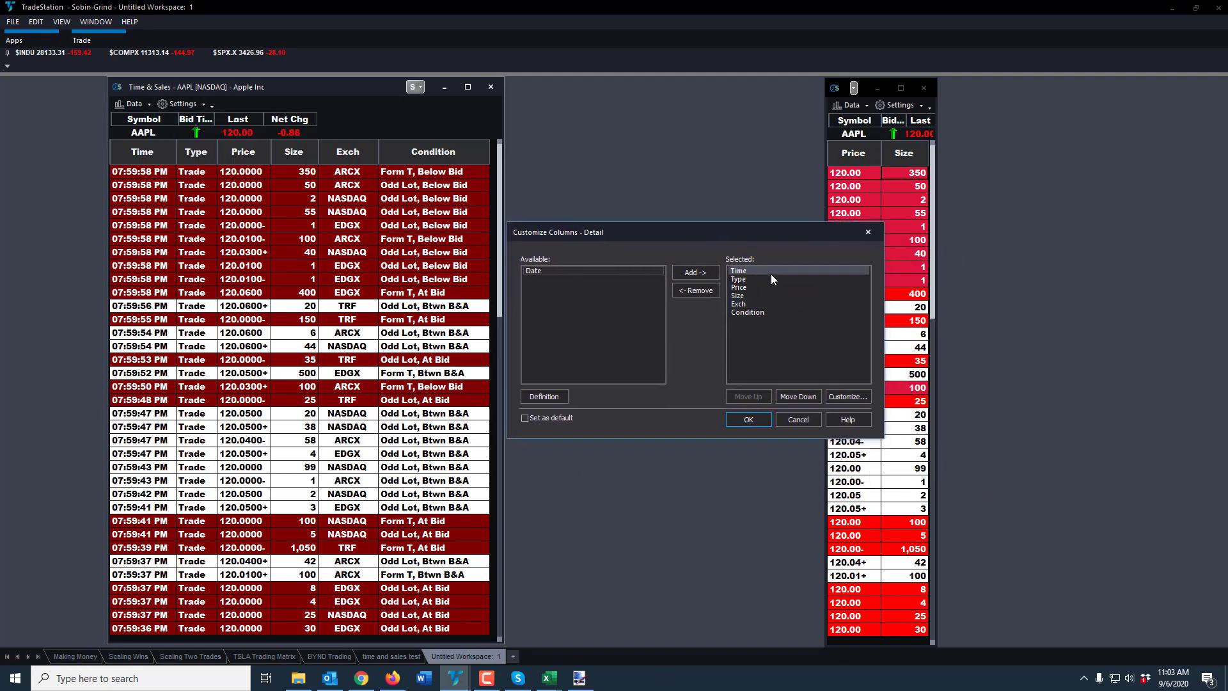
pyautogui.click(699, 292)
pyautogui.click(748, 420)
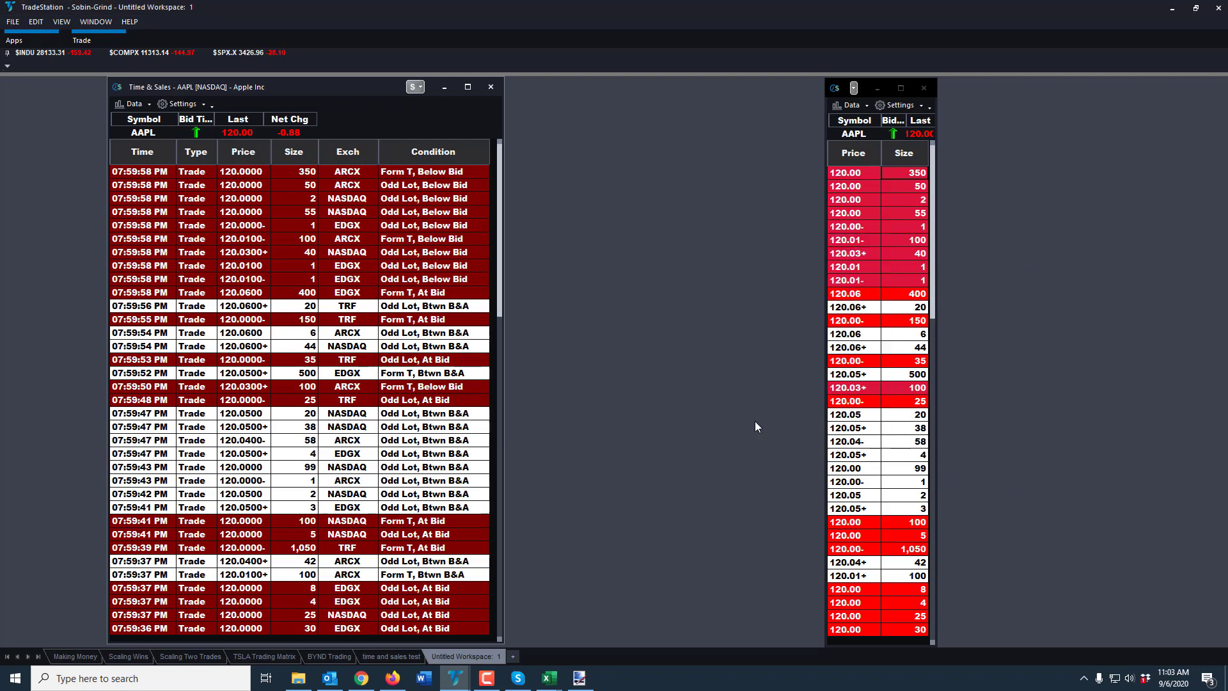
# - Remove the Type, Exch and Condition columns from the new window's detail columns, keeping Price and Size
pyautogui.click(183, 104)
pyautogui.moveTo(288, 132)
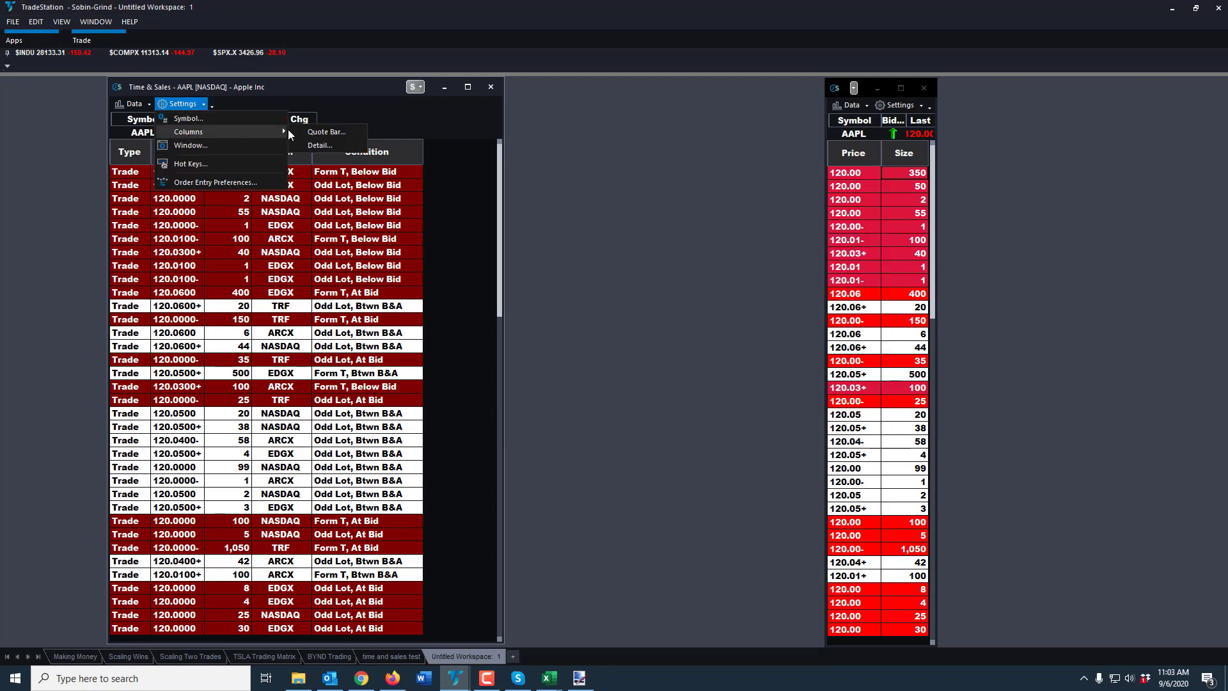
pyautogui.click(330, 144)
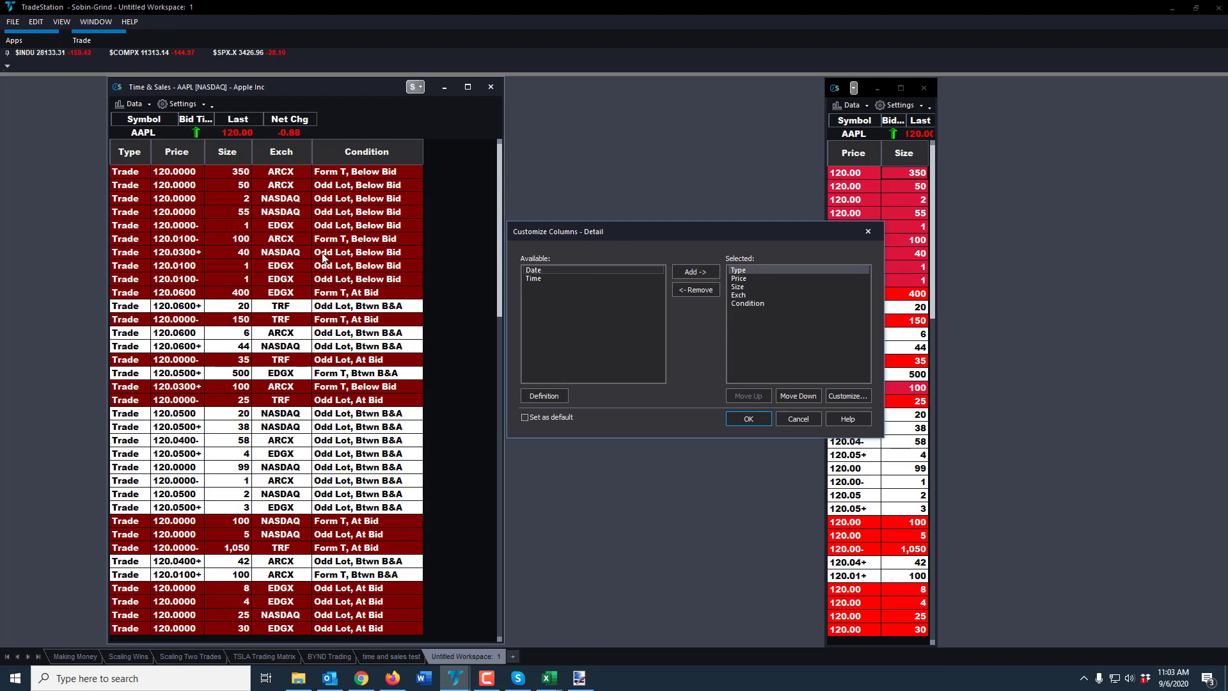
pyautogui.click(697, 289)
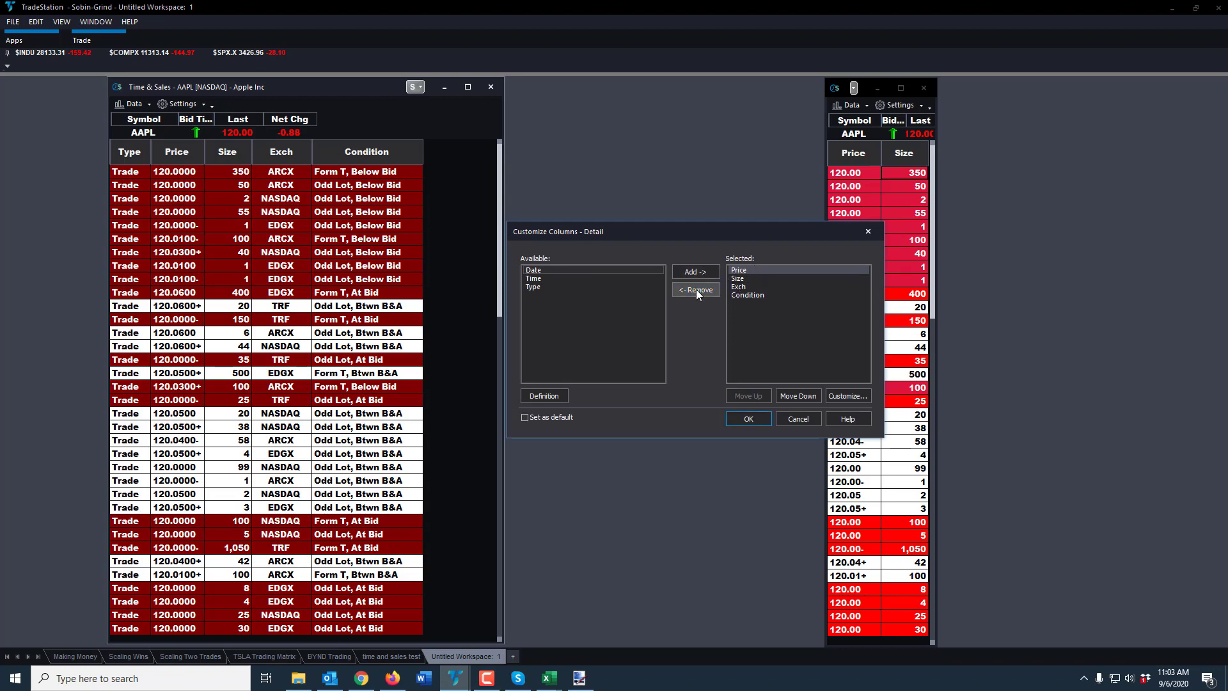
pyautogui.click(747, 287)
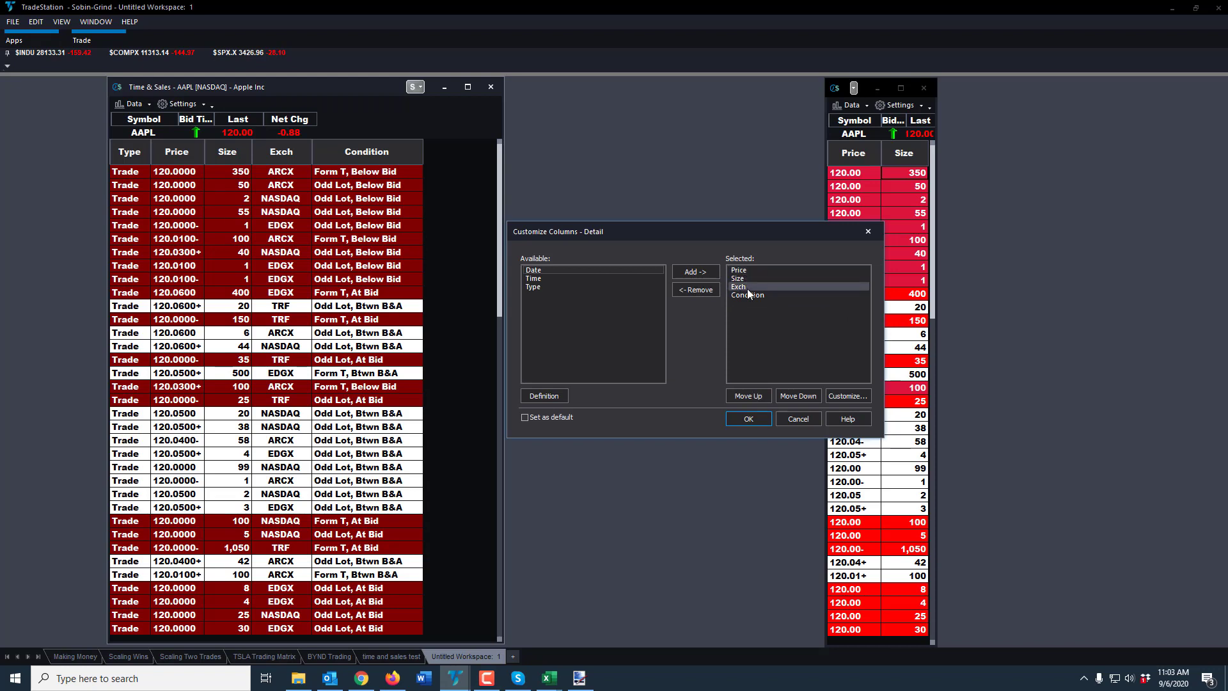
pyautogui.click(703, 289)
pyautogui.click(703, 290)
pyautogui.click(750, 419)
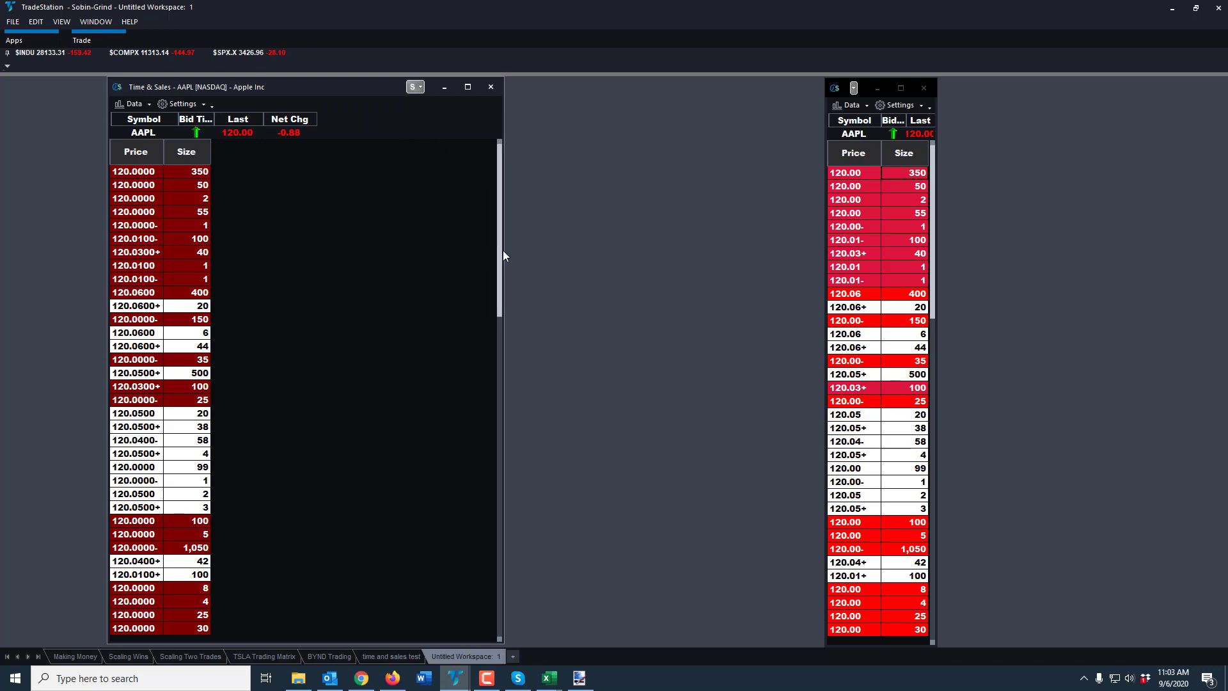
# - Narrow the new window to its Price and Size columns and place it beside the existing window to compare their trade rows
pyautogui.moveTo(504, 251); pyautogui.dragTo(219, 211)
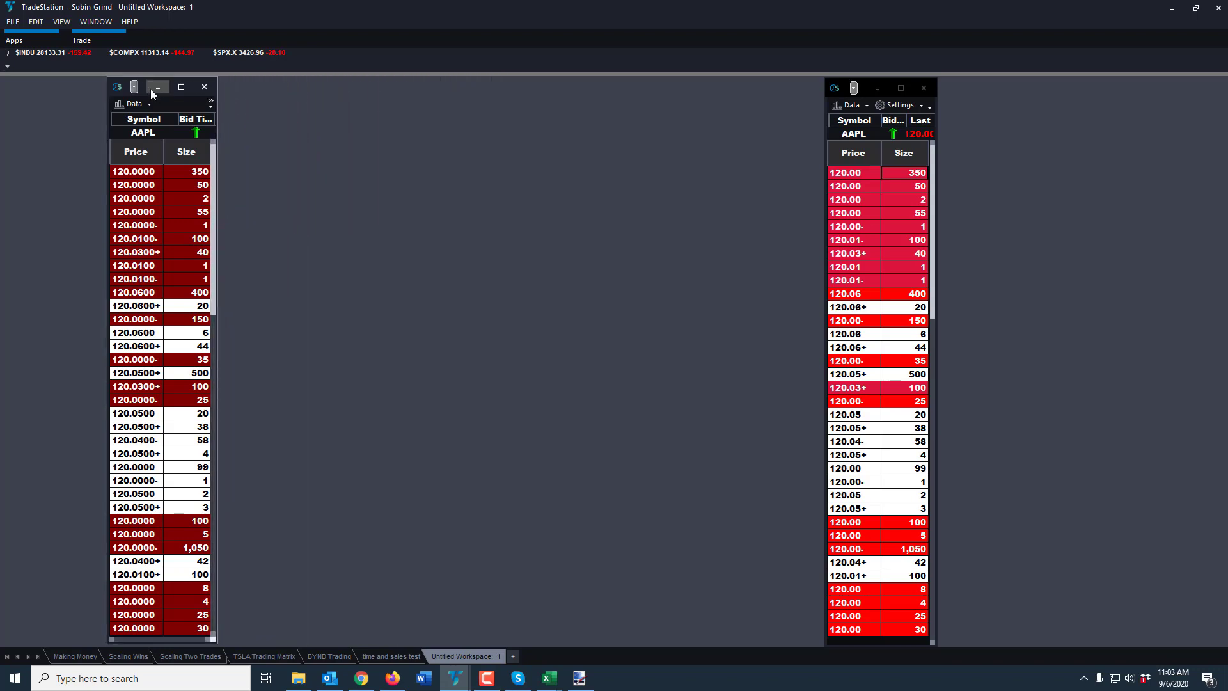
pyautogui.moveTo(151, 90); pyautogui.dragTo(683, 97)
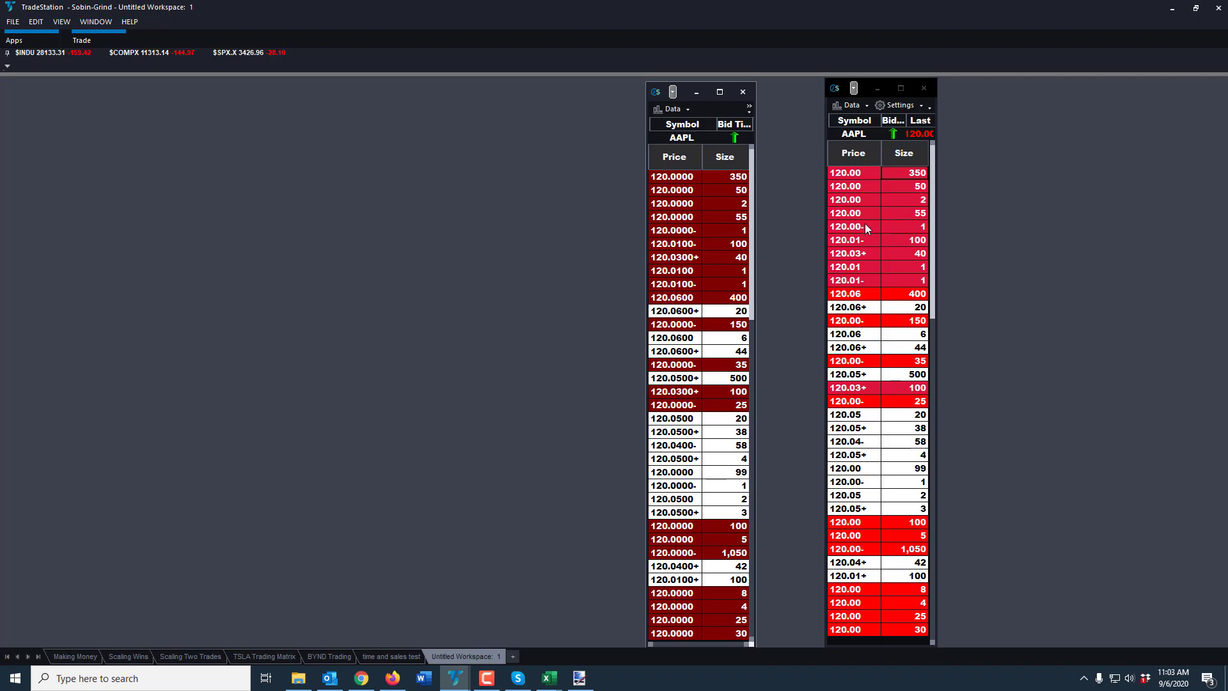
pyautogui.scroll(-9, 864, 227)
pyautogui.scroll(-3, 735, 340)
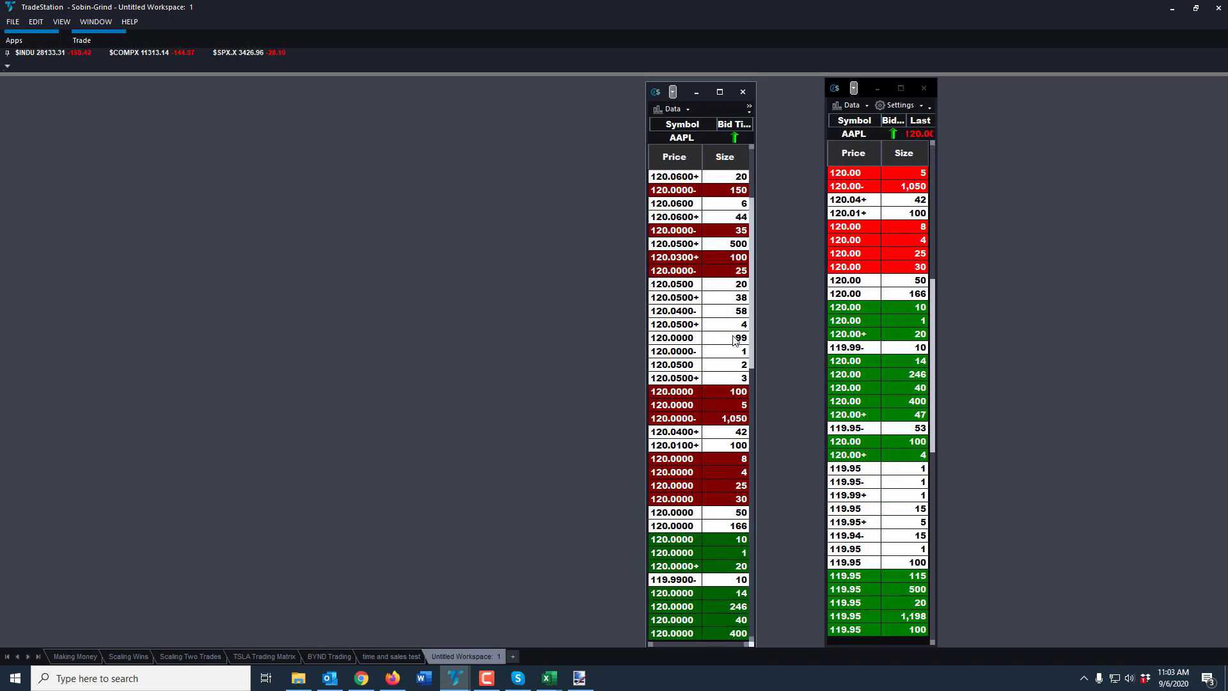
pyautogui.scroll(-6, 734, 340)
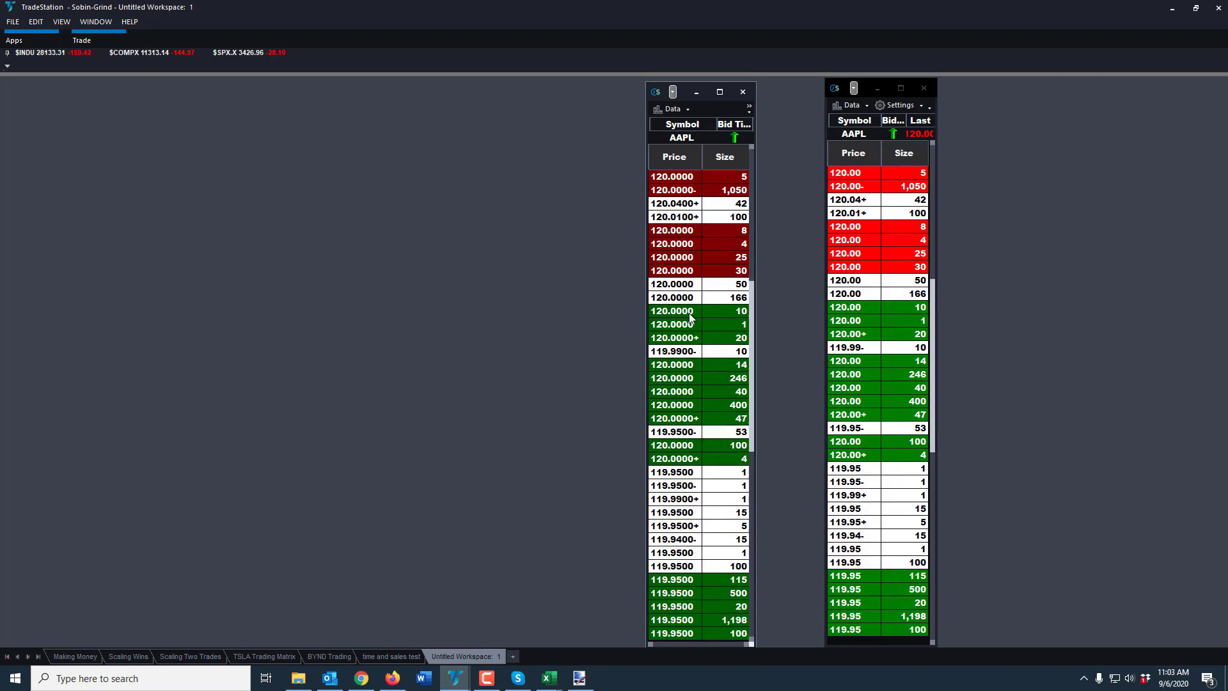
pyautogui.scroll(9, 691, 315)
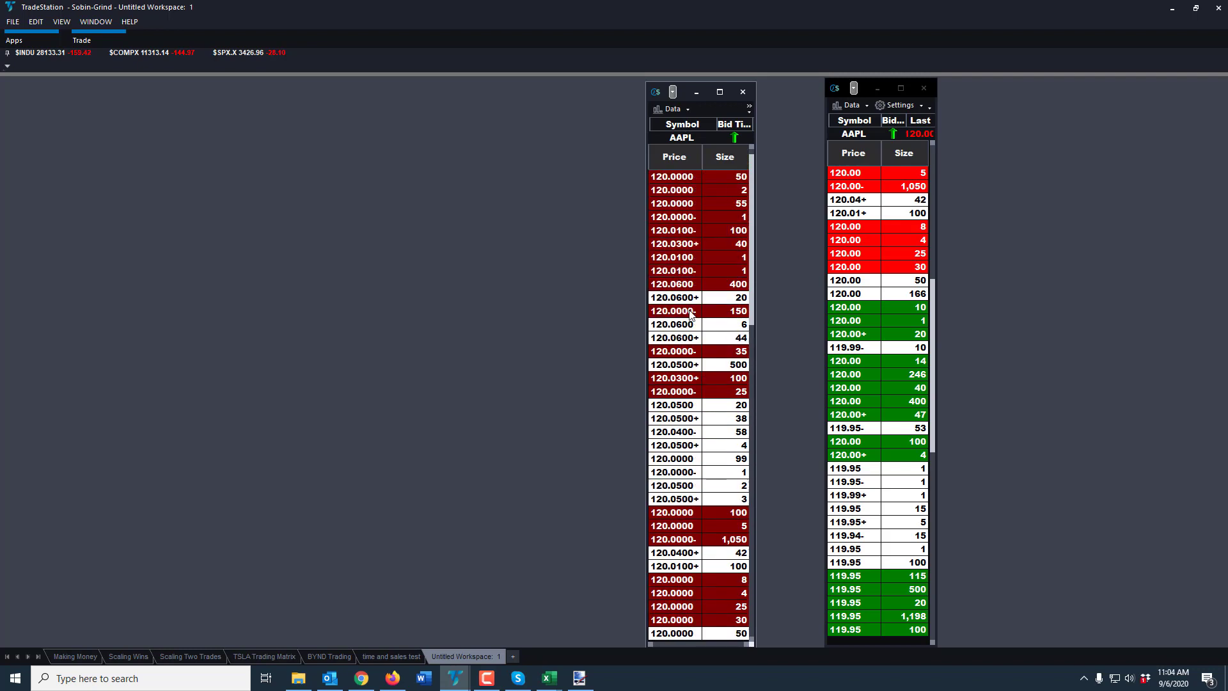
# - Format the new window's Price detail column as a number with two decimals
pyautogui.scroll(1, 691, 314)
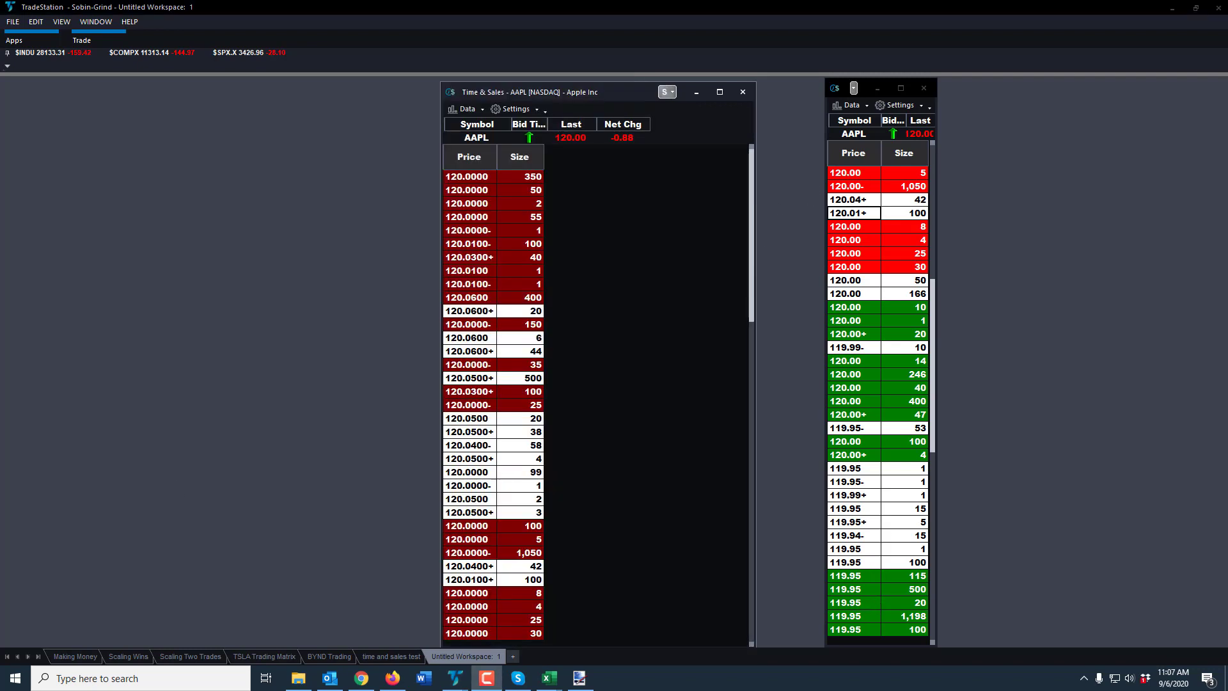
pyautogui.rightClick(483, 209)
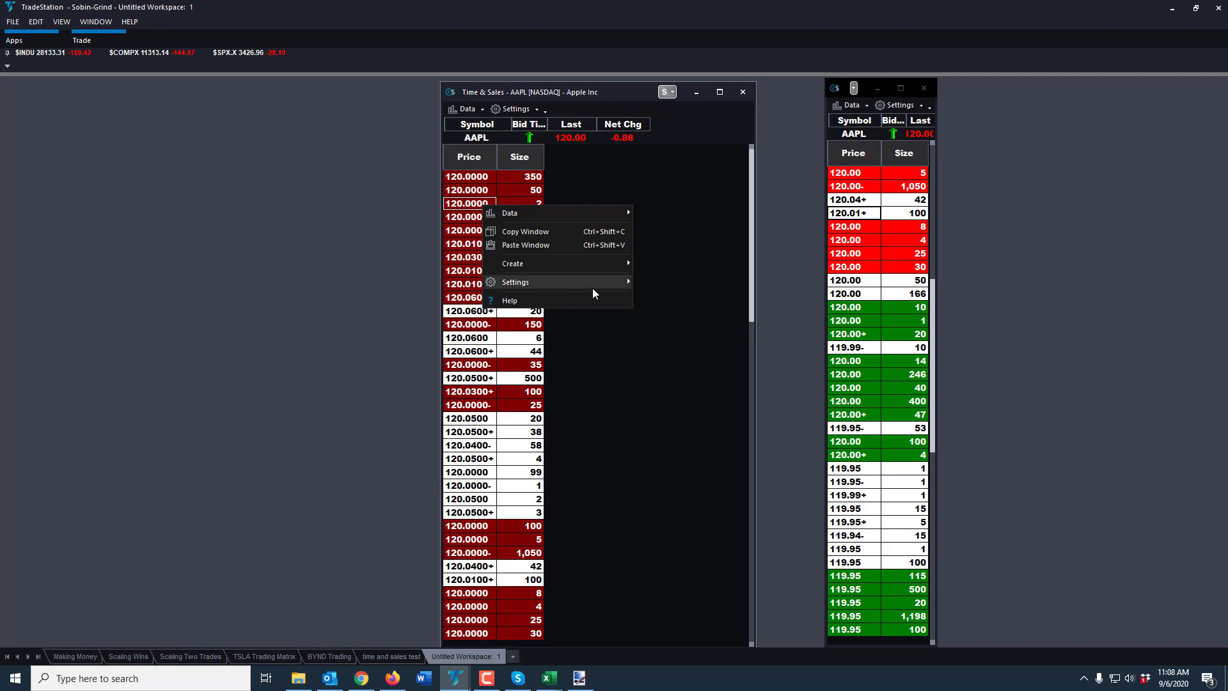
pyautogui.moveTo(590, 285)
pyautogui.moveTo(685, 293)
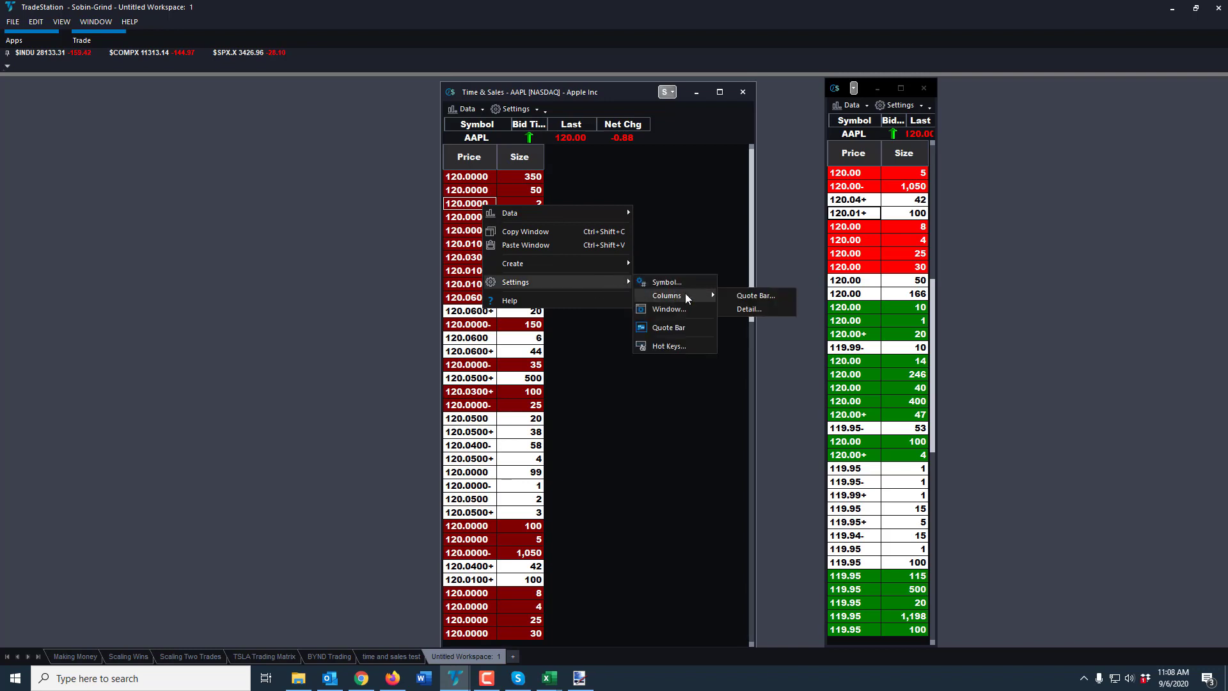
pyautogui.click(756, 309)
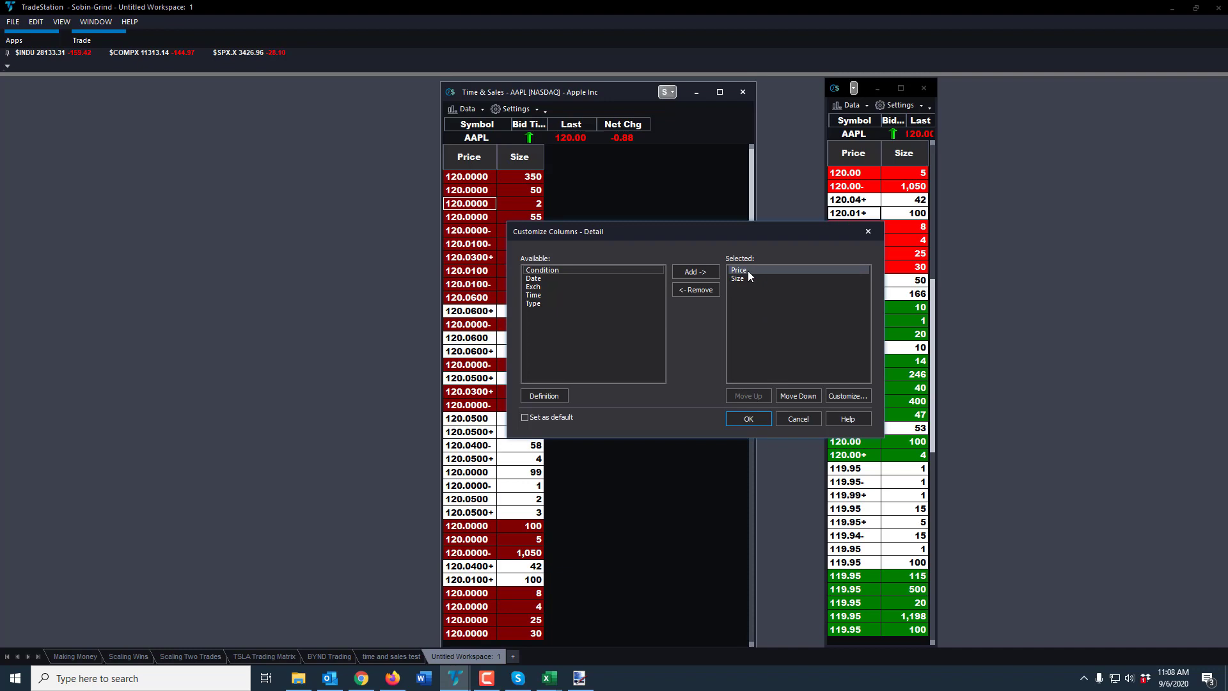
pyautogui.click(846, 397)
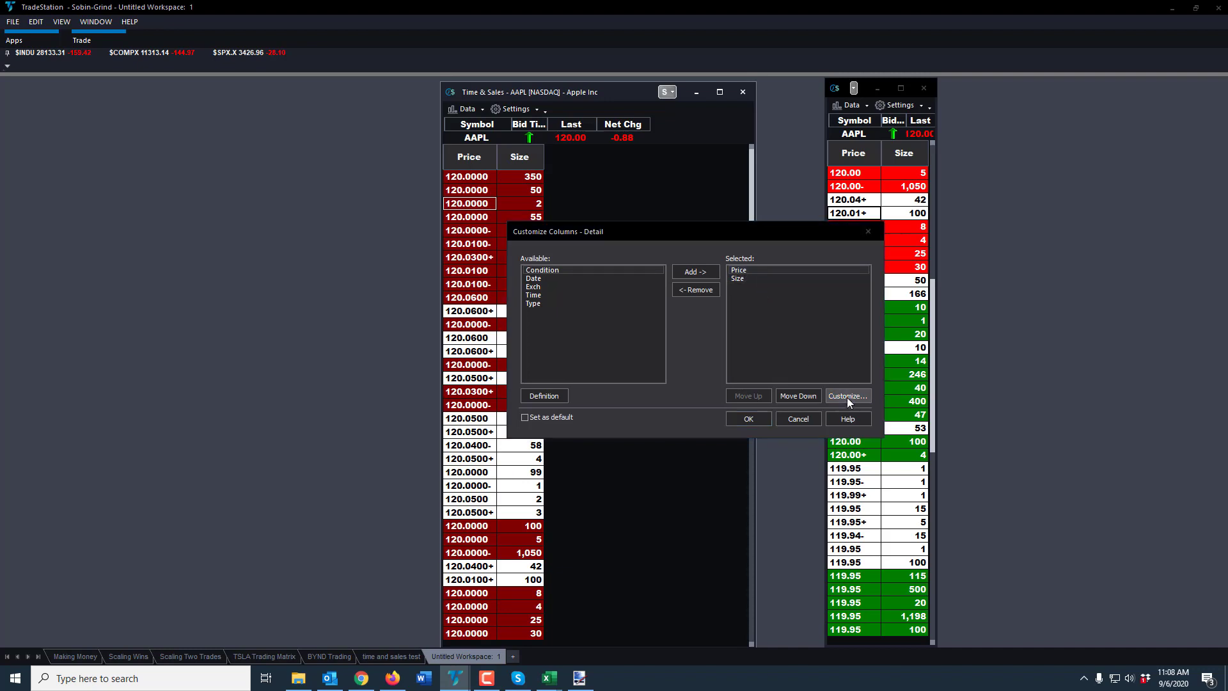
pyautogui.click(614, 267)
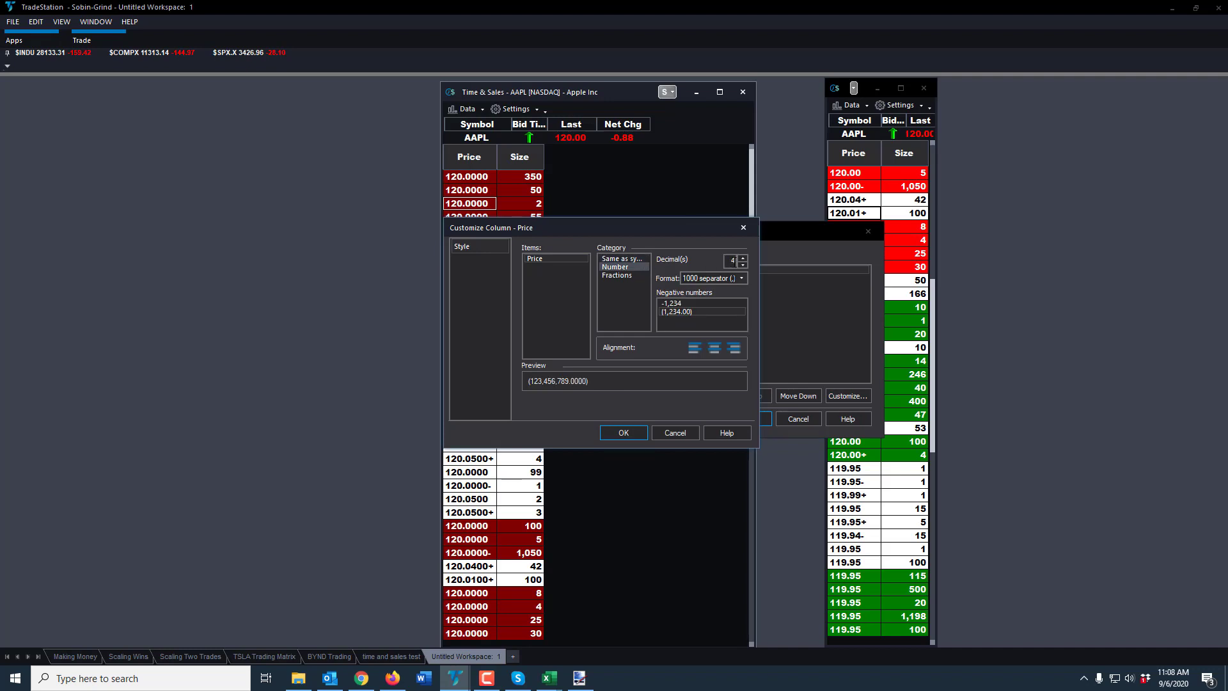
pyautogui.click(743, 265)
pyautogui.click(633, 433)
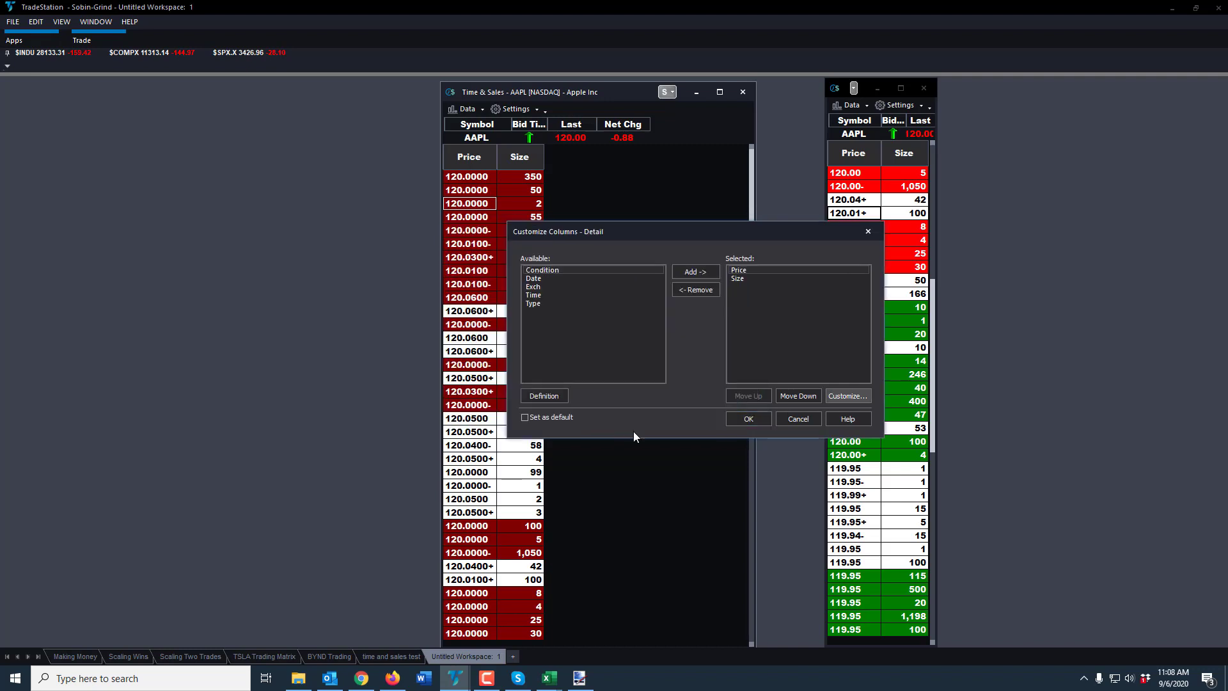
pyautogui.click(736, 416)
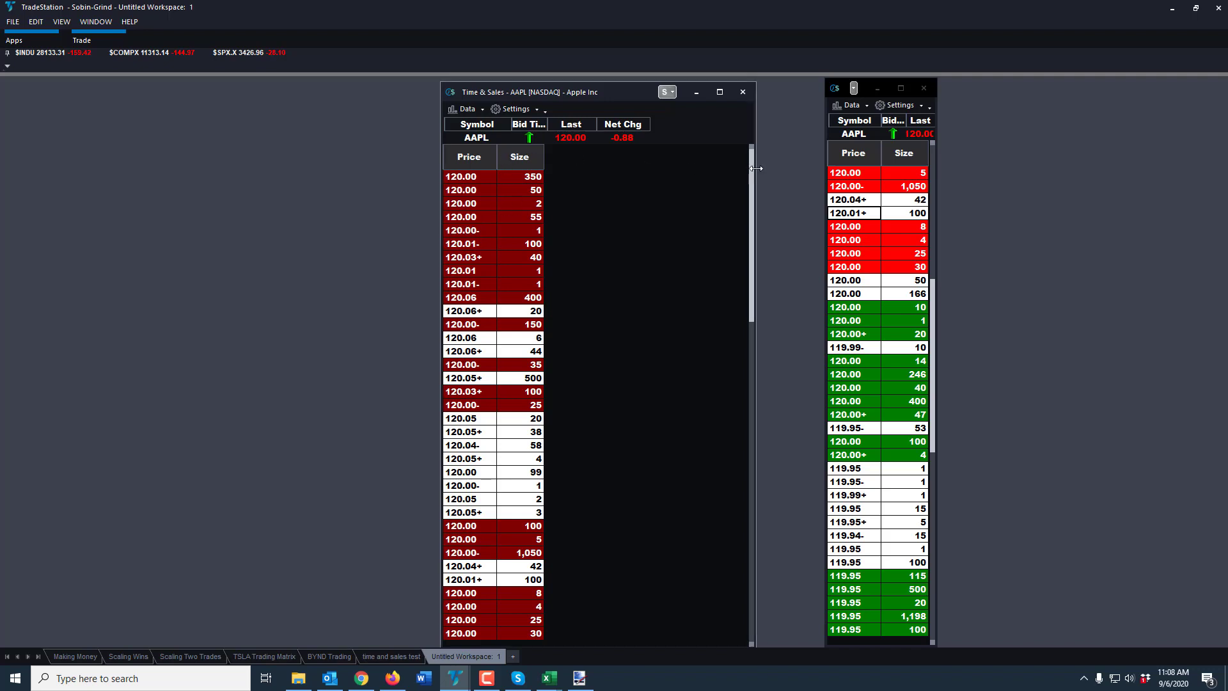
# - Narrow the new window to its Price and Size columns and place it directly beside the existing window
pyautogui.moveTo(756, 169); pyautogui.dragTo(550, 160)
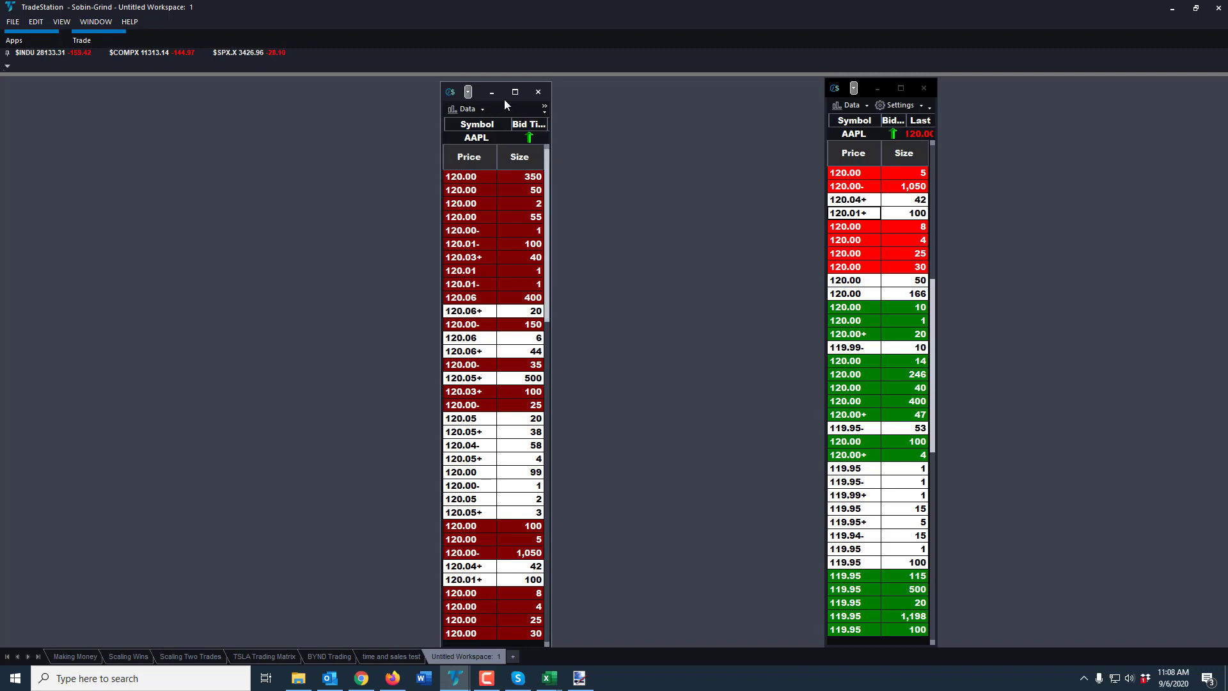
pyautogui.moveTo(480, 92); pyautogui.dragTo(729, 87)
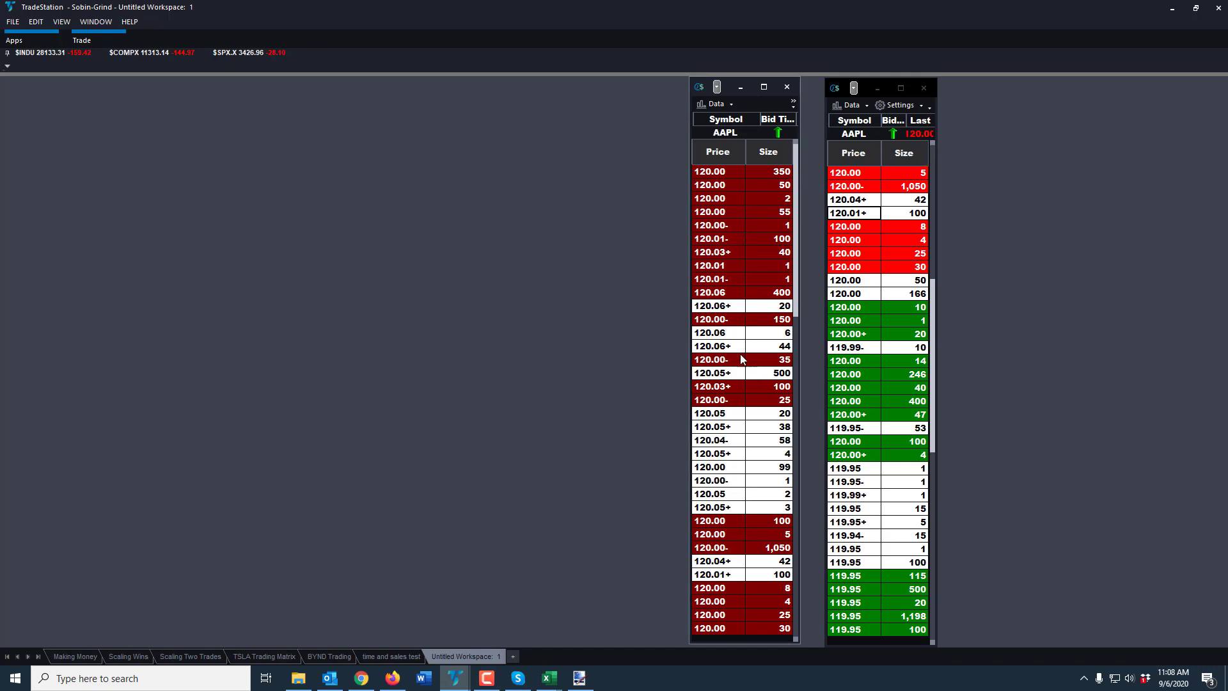
# - Switch both Time & Sales windows to the symbol TSLA
pyautogui.click(742, 245)
pyautogui.write('TSLA')
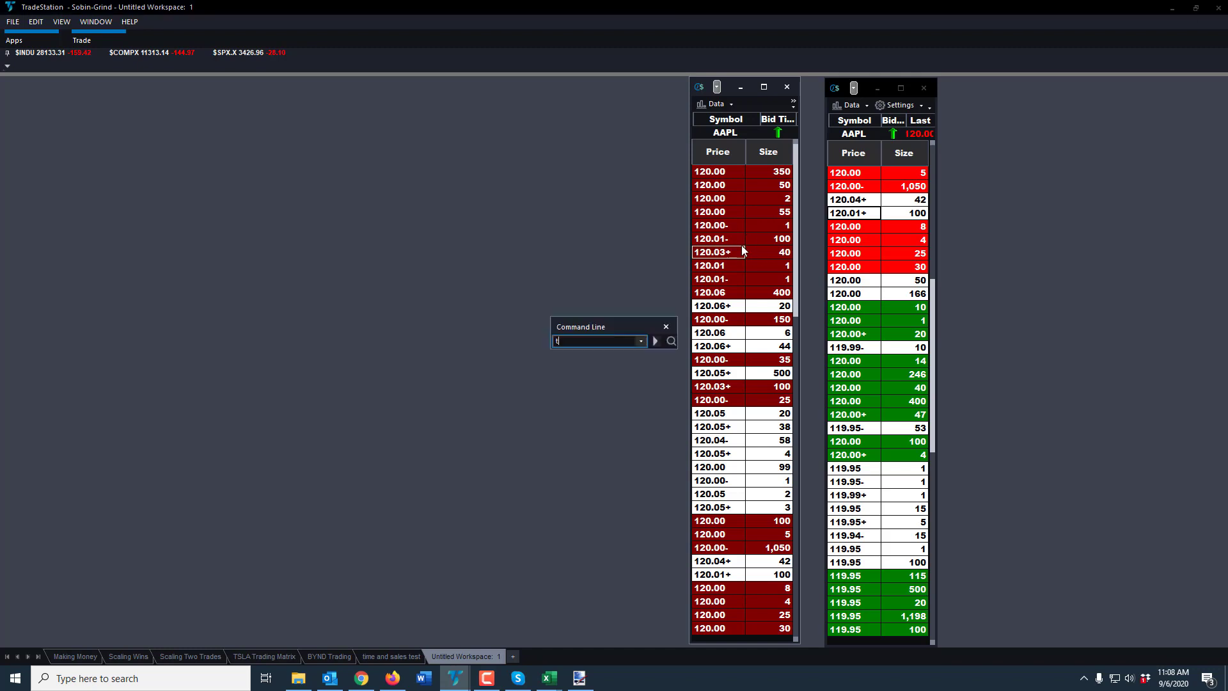
pyautogui.press('Return')
pyautogui.click(877, 251)
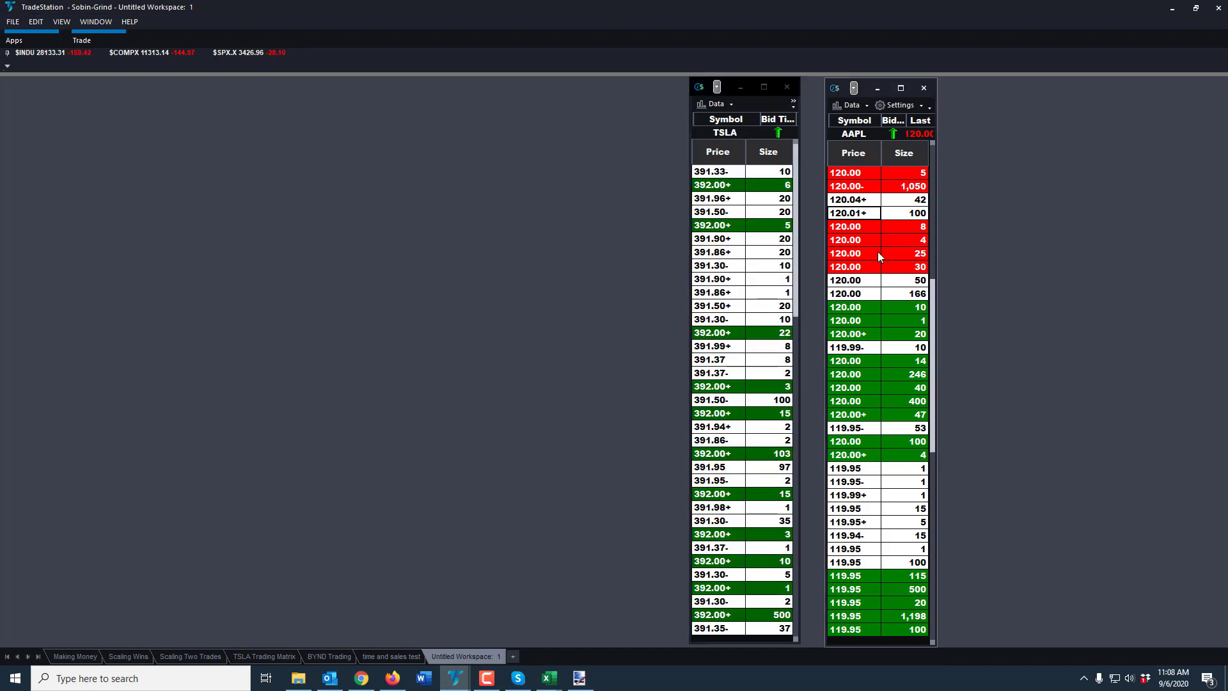
pyautogui.write('TSLA')
pyautogui.press('Return')
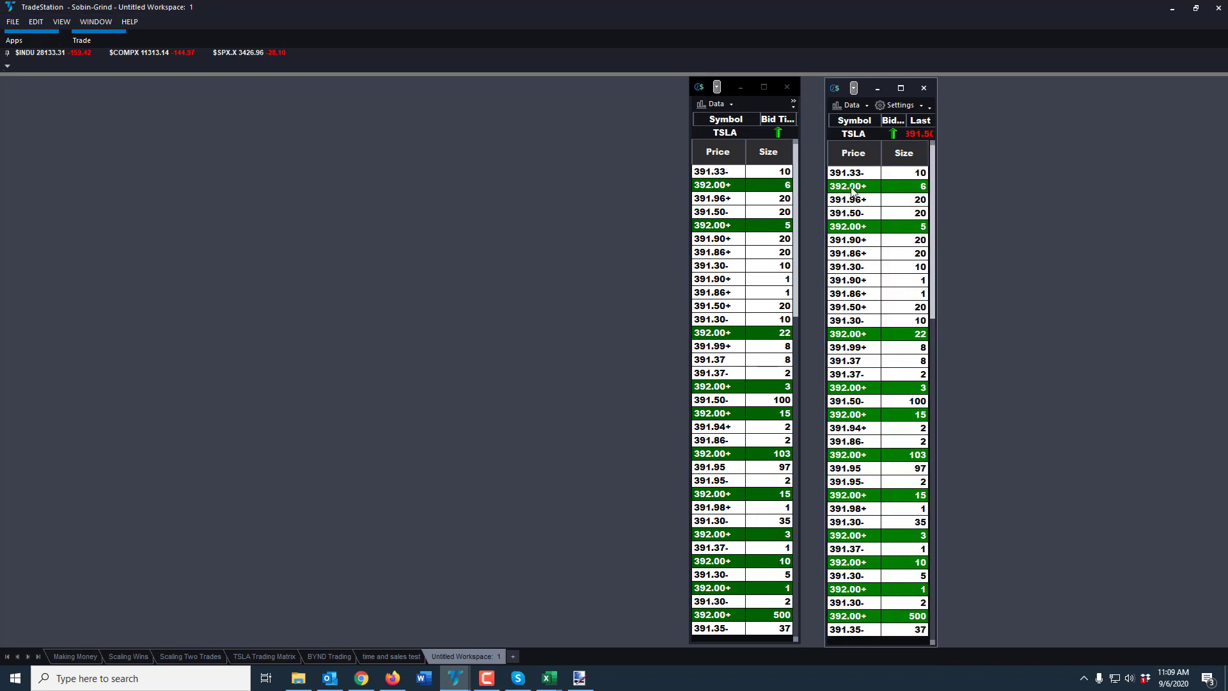
# - Look through the TSLA trade rows in both windows and compare their prices, sizes and row colors
pyautogui.scroll(-3, 756, 291)
pyautogui.scroll(-10, 756, 292)
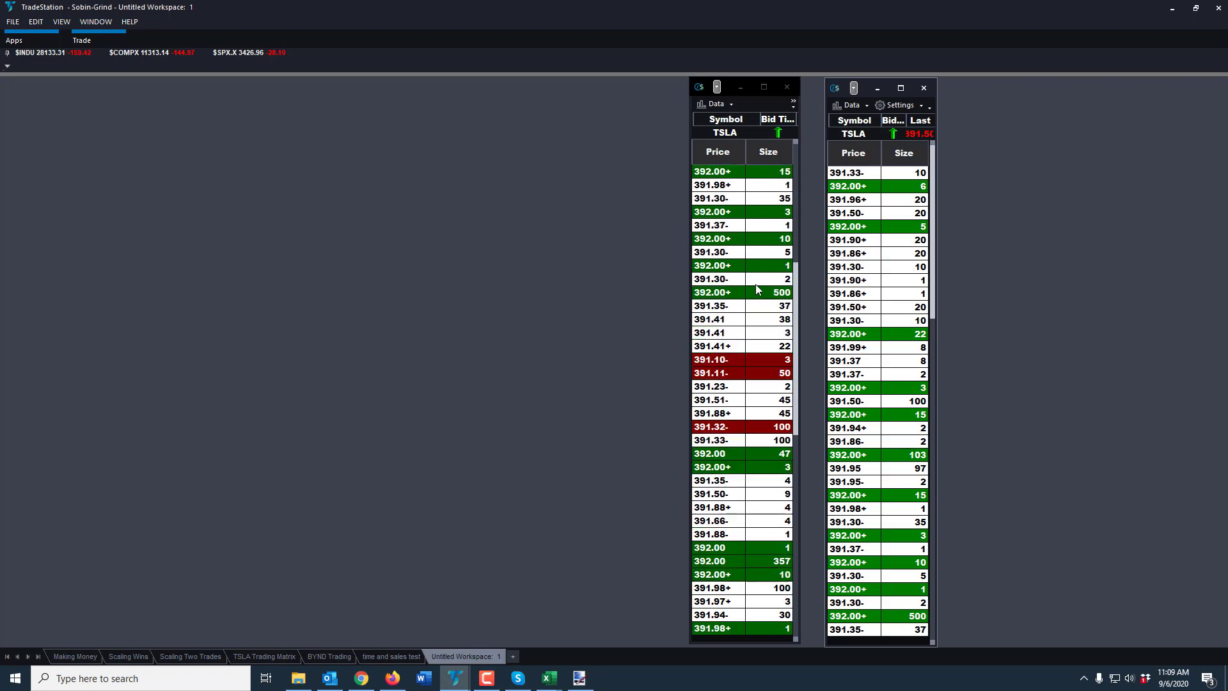
pyautogui.scroll(10, 751, 288)
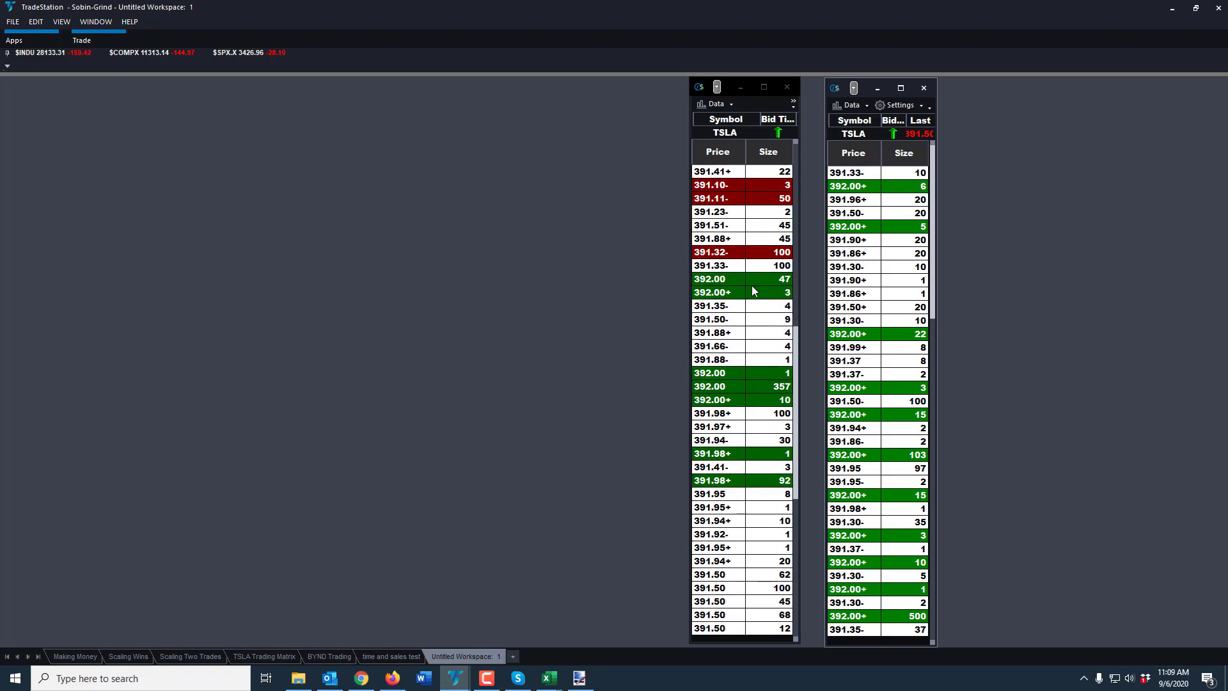
pyautogui.scroll(-1, 895, 252)
pyautogui.scroll(-10, 894, 251)
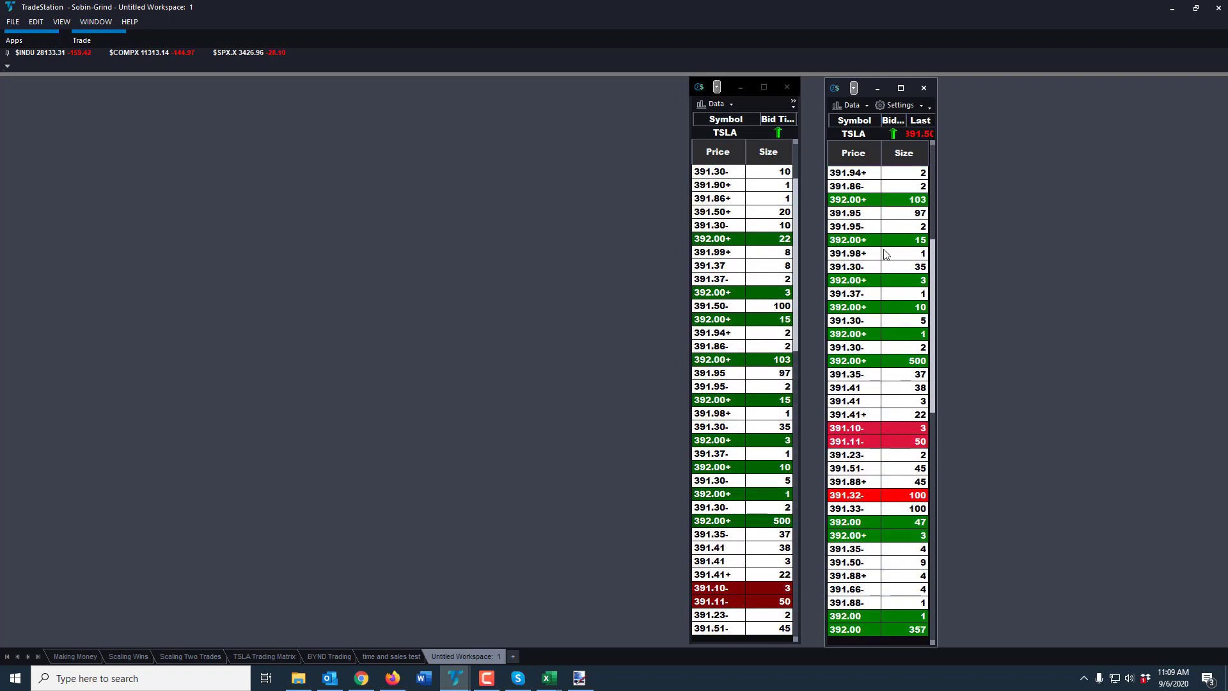
pyautogui.scroll(10, 871, 259)
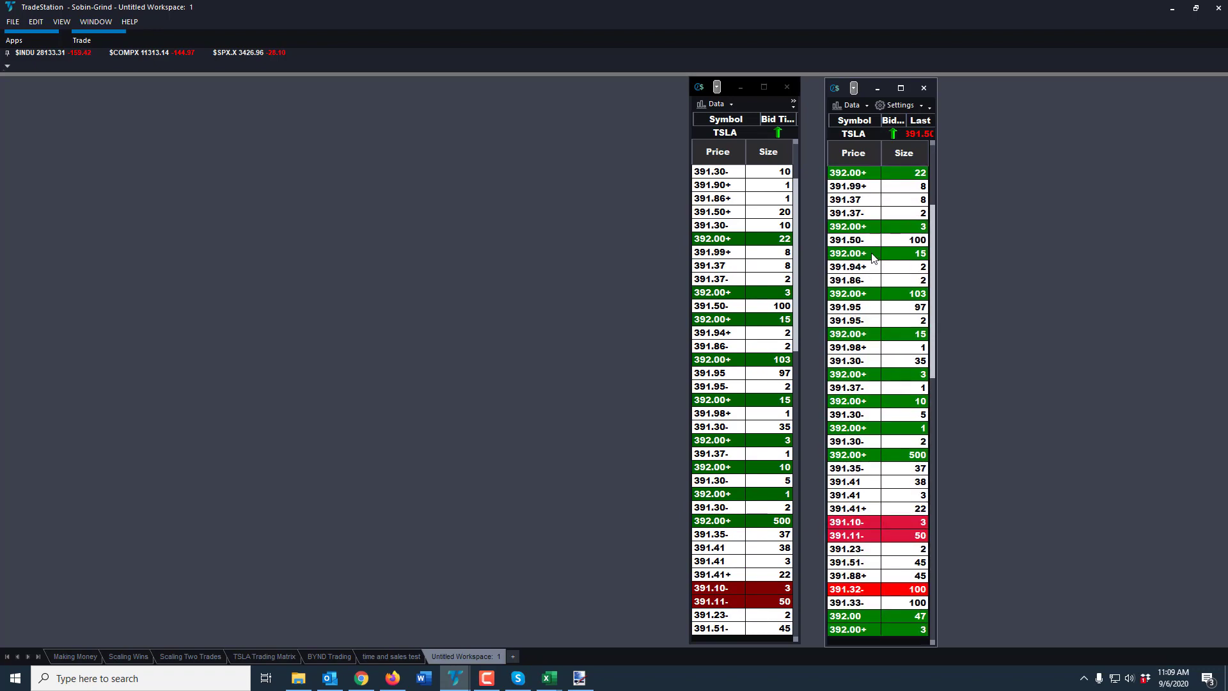
pyautogui.scroll(-10, 874, 259)
pyautogui.scroll(-9, 876, 256)
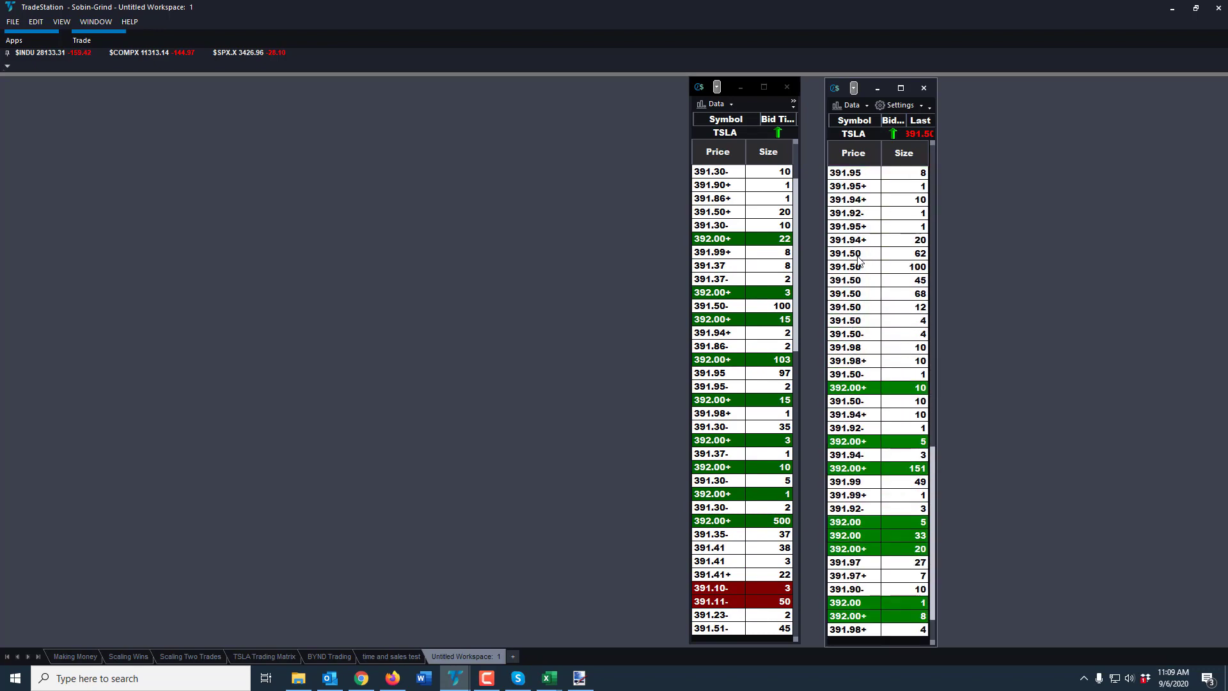
pyautogui.scroll(2, 854, 295)
pyautogui.scroll(3, 729, 310)
pyautogui.scroll(-10, 733, 314)
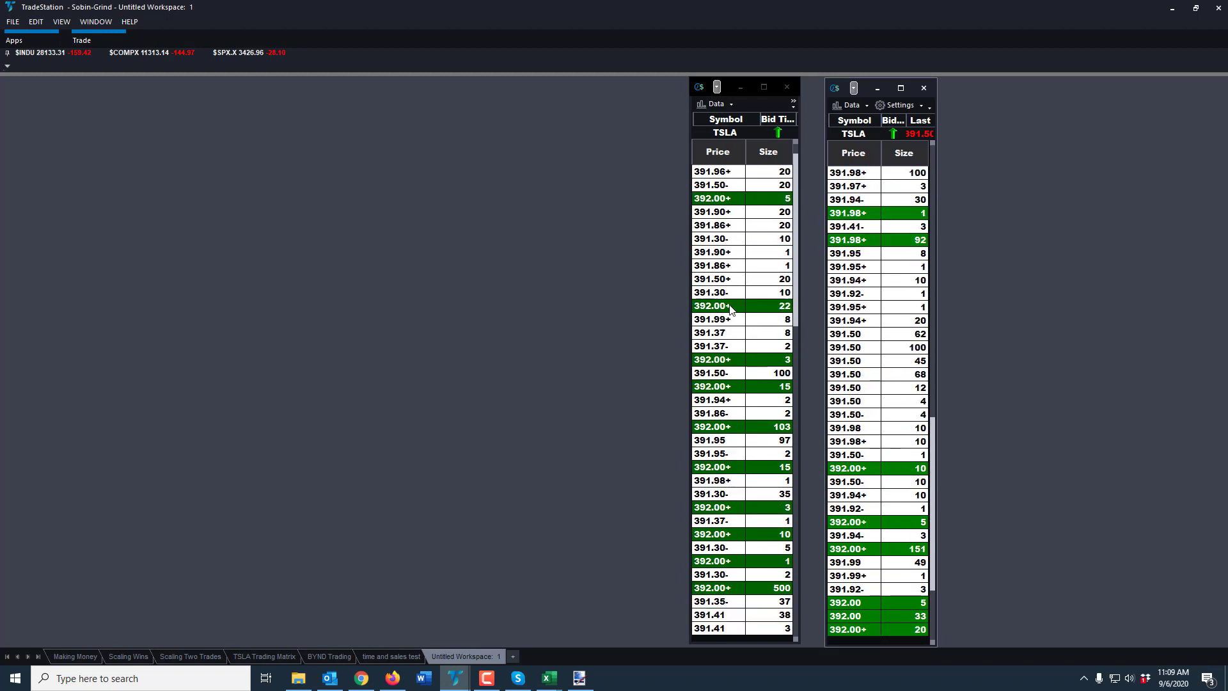
pyautogui.scroll(-3, 739, 313)
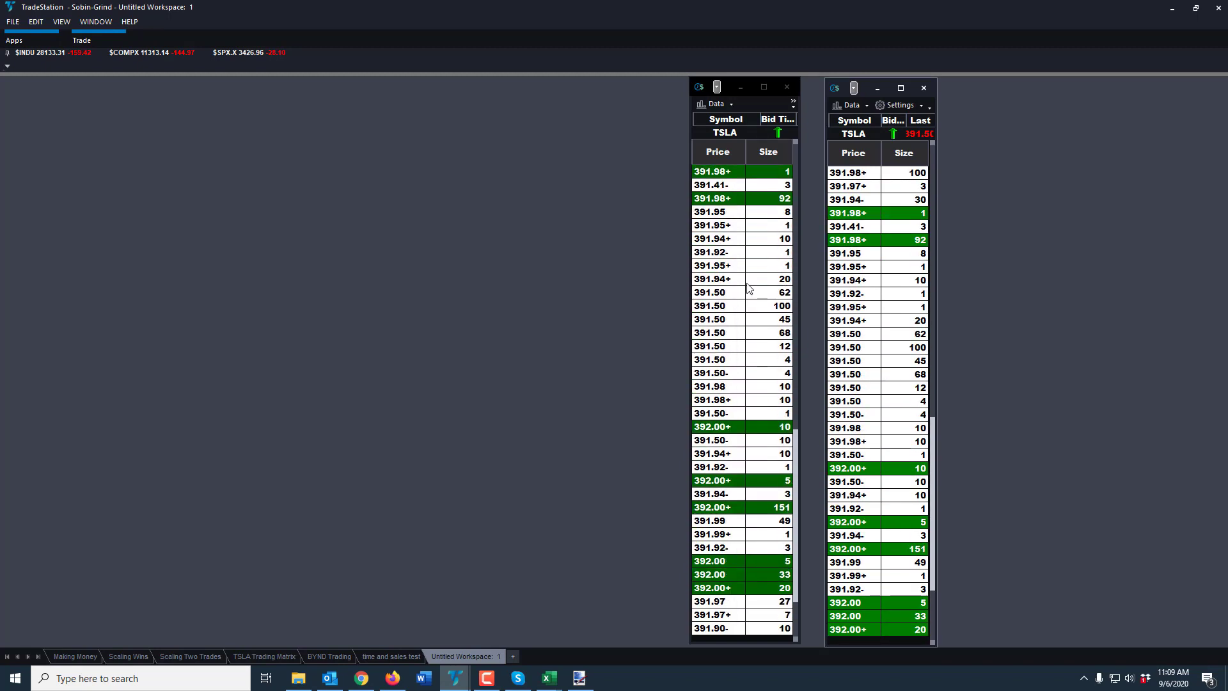
# - Switch the new window to the symbol BIGC and look through its trade rows and row colors
pyautogui.click(747, 285)
pyautogui.write('big')
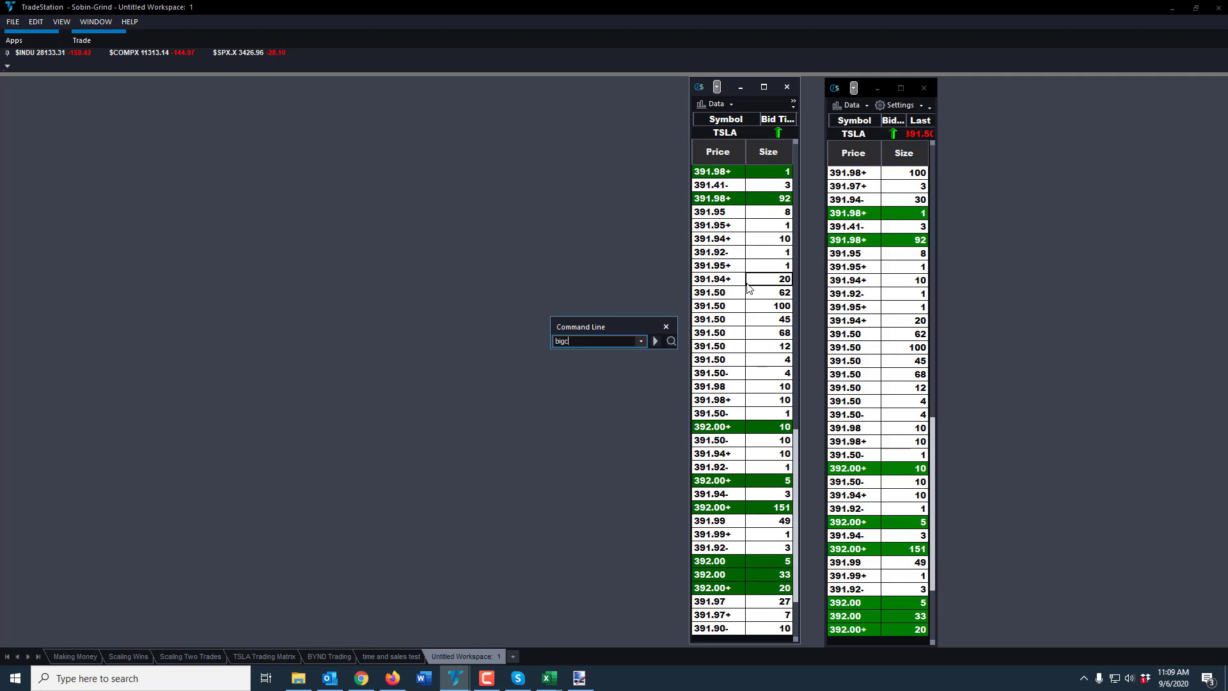
pyautogui.write('c')
pyautogui.press('Return')
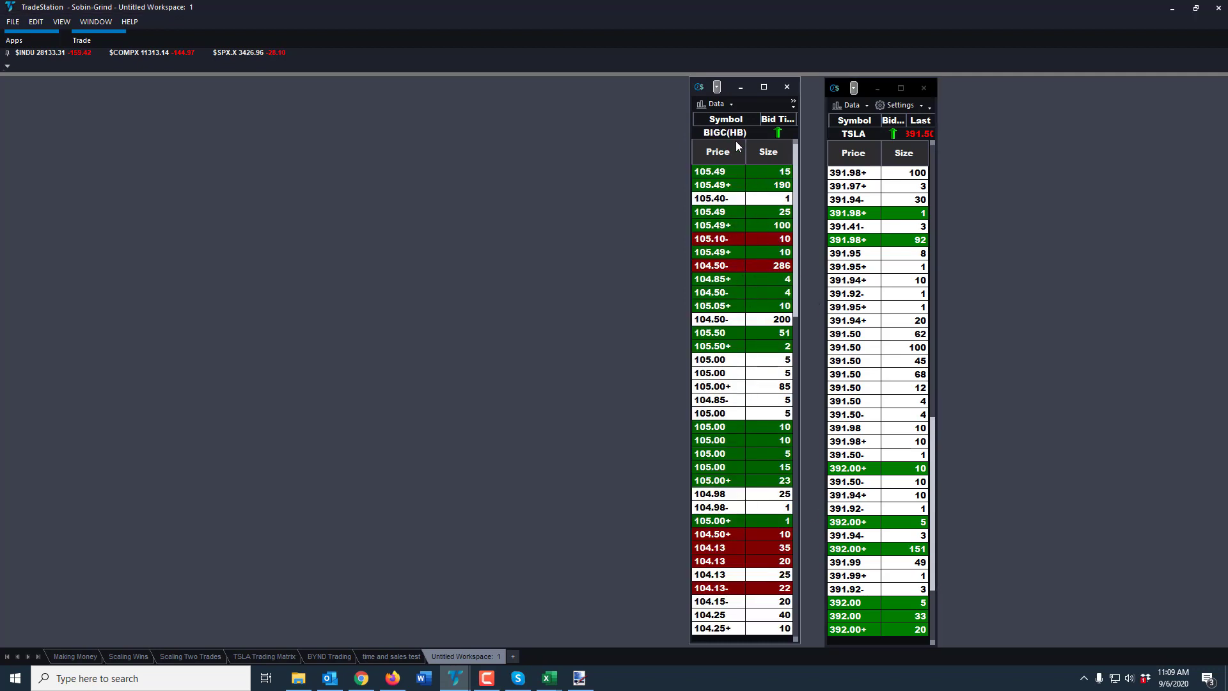
pyautogui.scroll(-10, 729, 446)
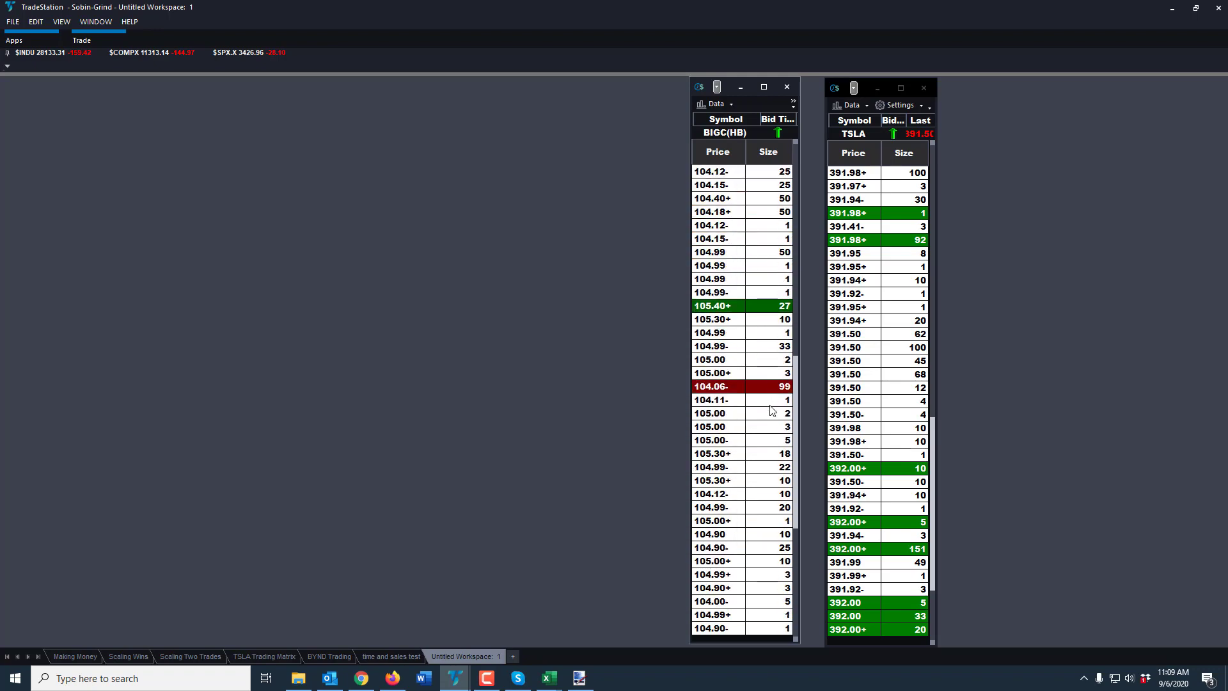
pyautogui.scroll(3, 771, 411)
pyautogui.scroll(-4, 771, 414)
pyautogui.scroll(7, 771, 417)
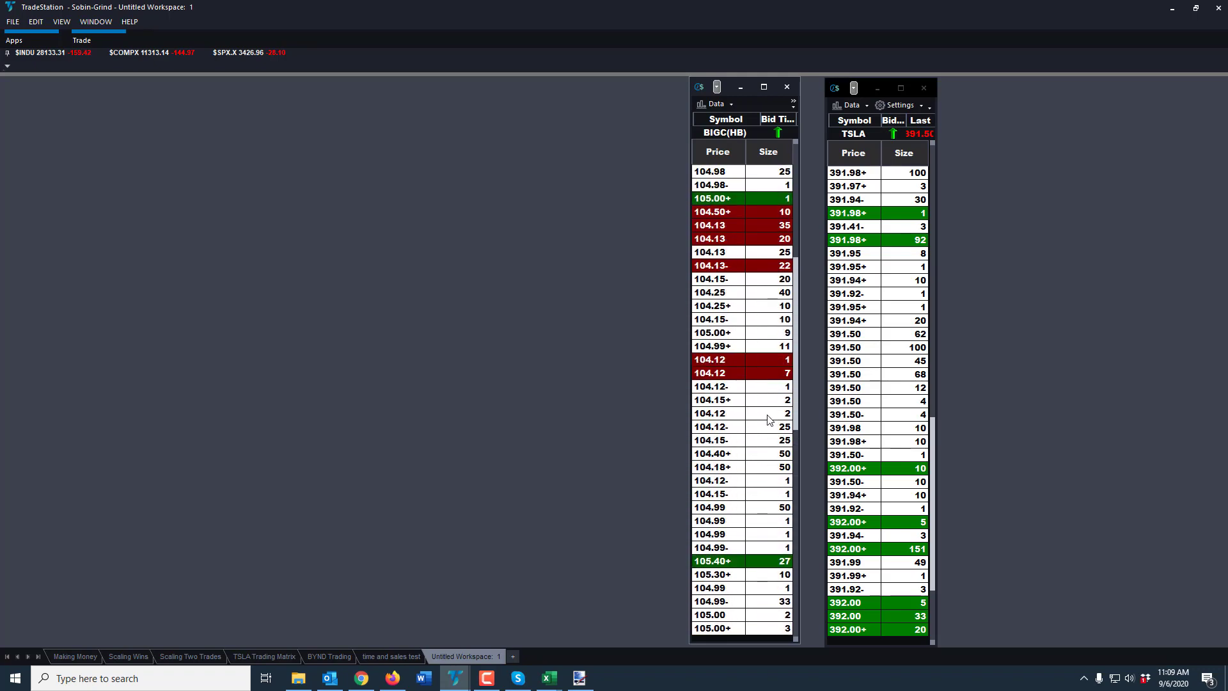
pyautogui.scroll(8, 768, 422)
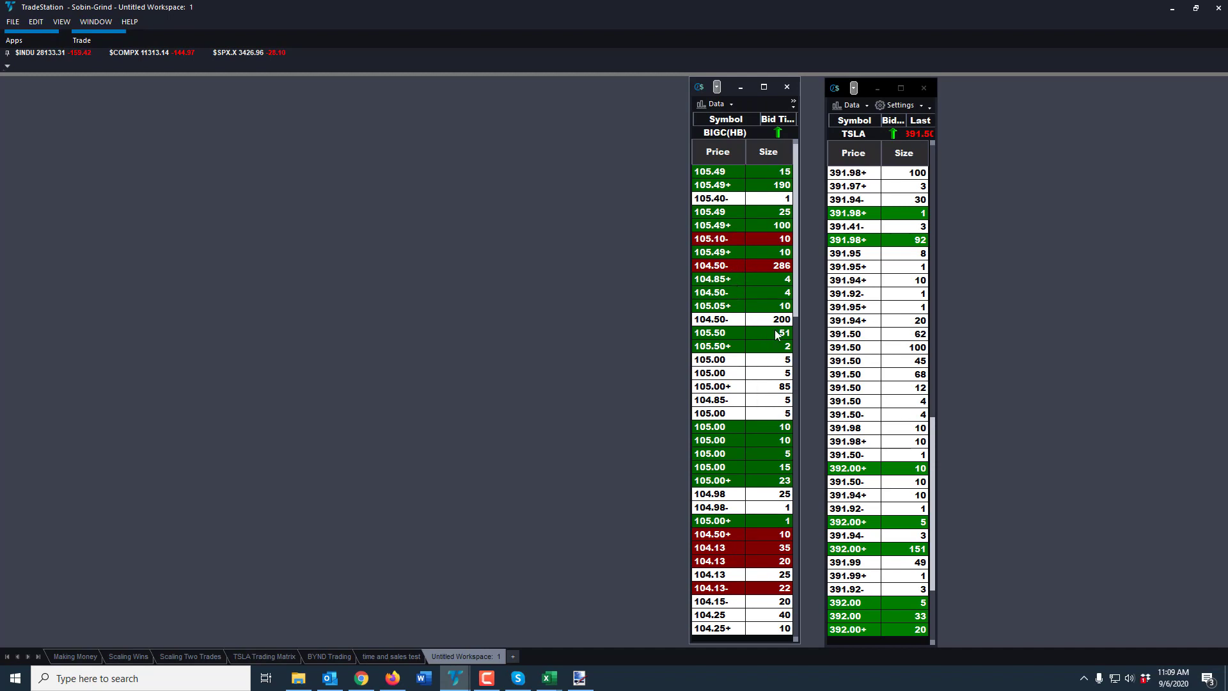
pyautogui.click(740, 287)
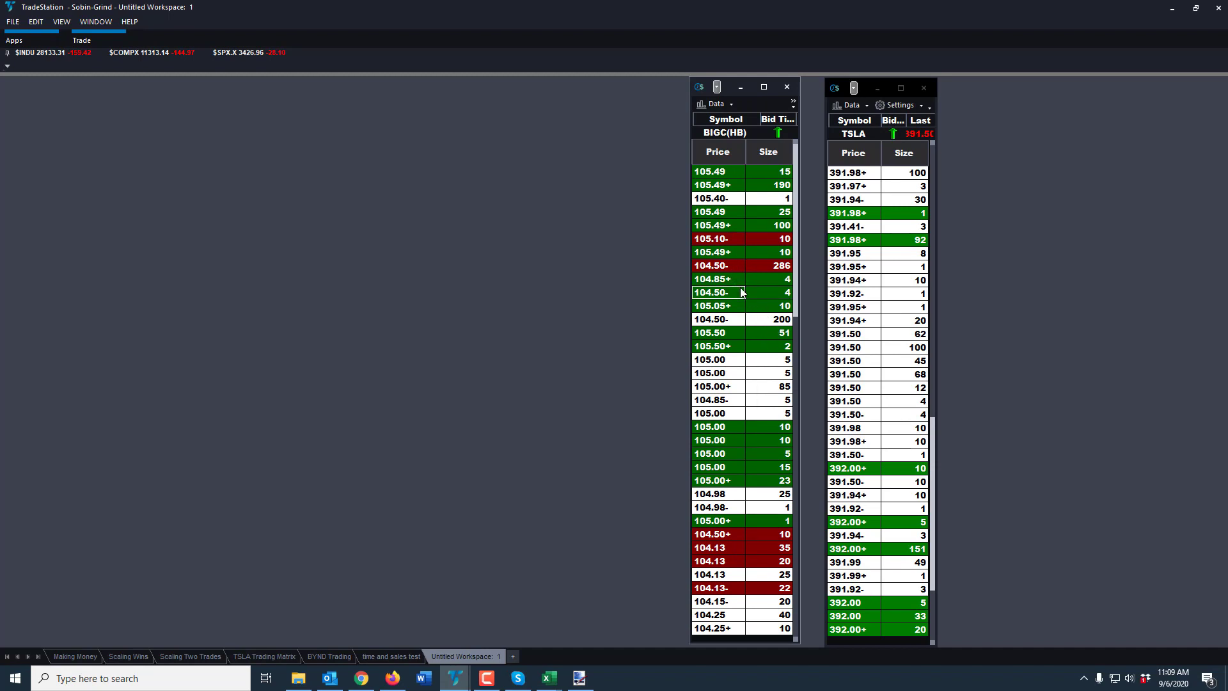